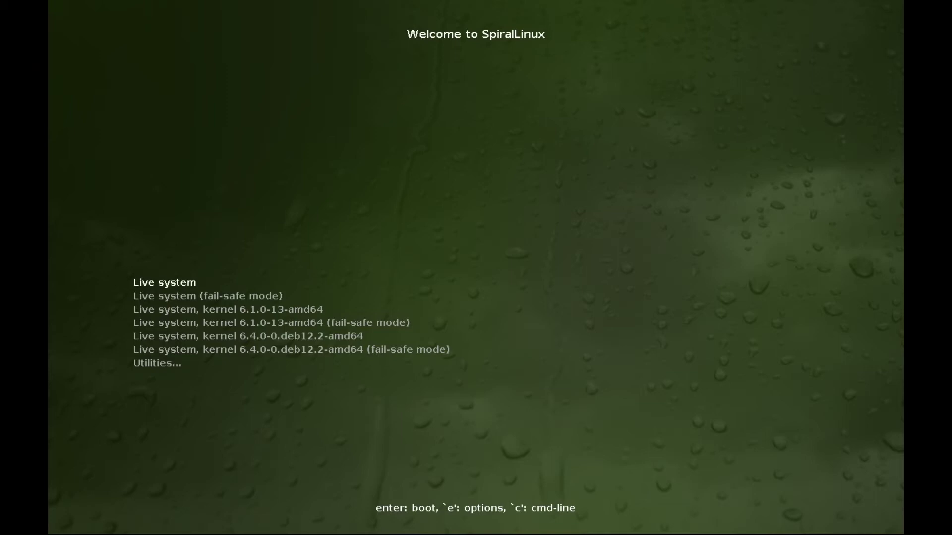
Step: Browse the kernel 6.4.0 boot entries, then boot the default Live system entry
key("Down")
key("Down")
key("Down")
key("Down")
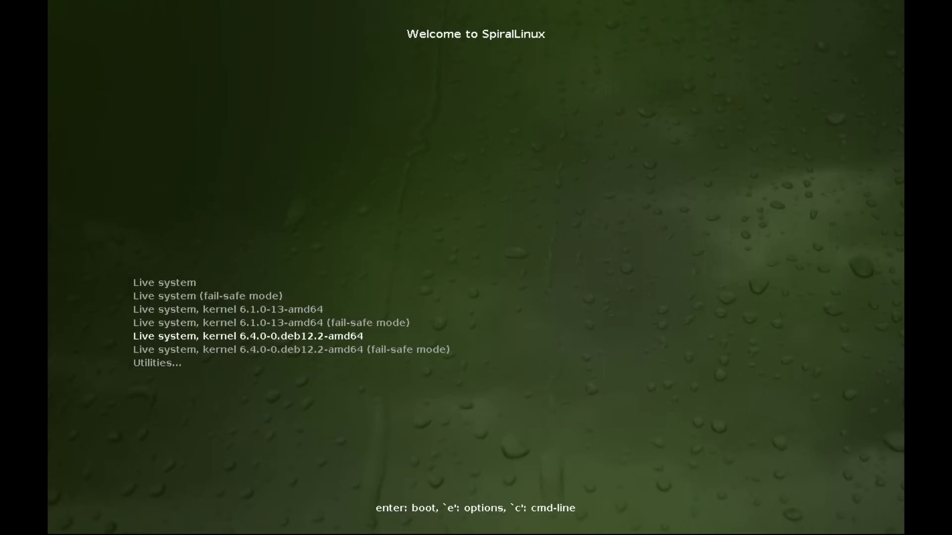
key("Down")
key("Up")
key("Up")
key("Up")
key("Up")
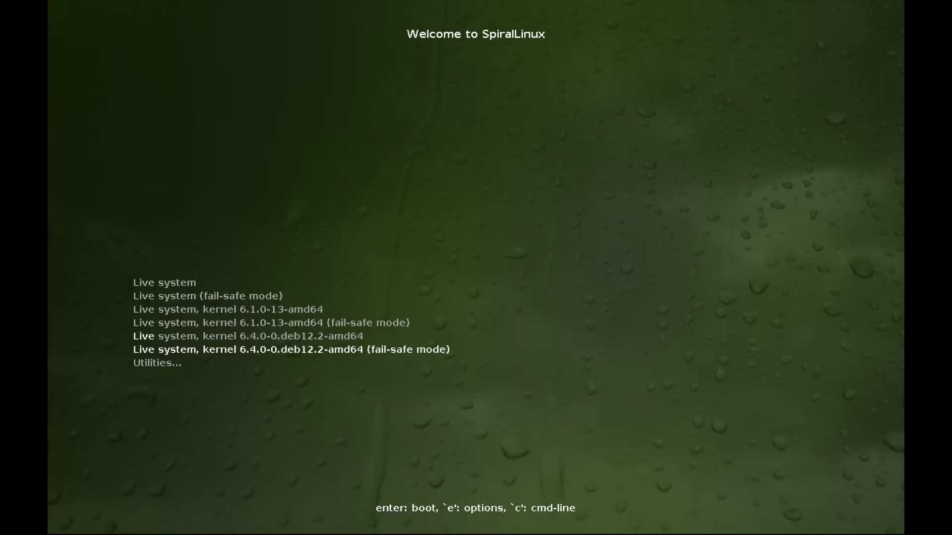
key("Up")
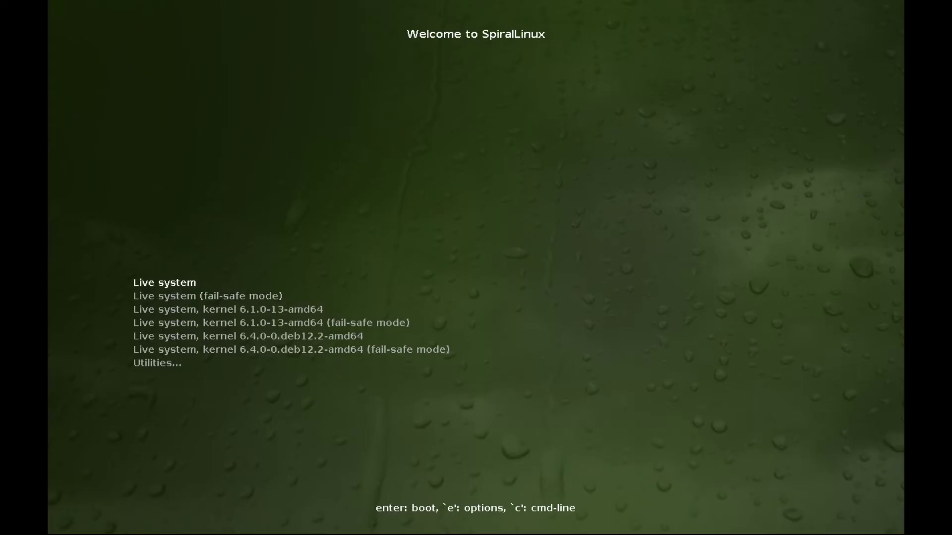
key("Return")
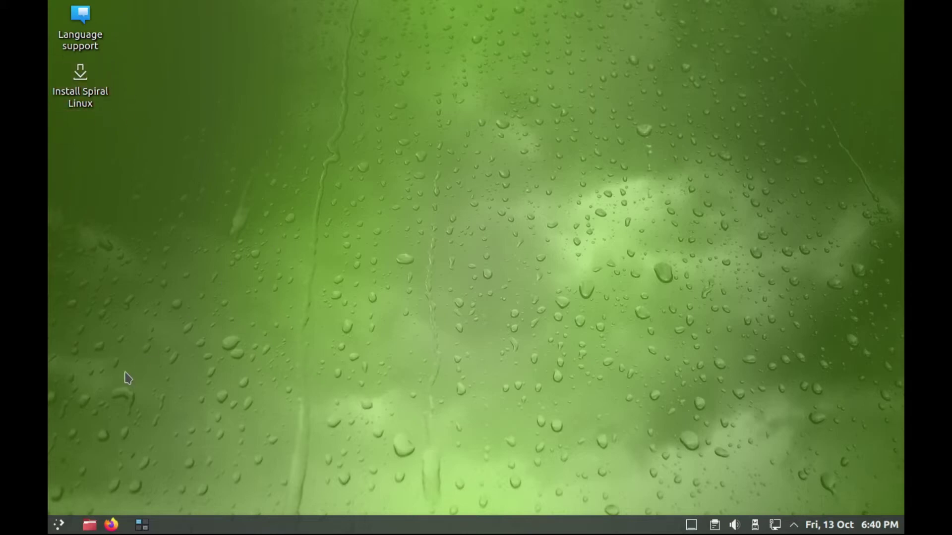
Step: Start Konsole from the Application Menu favourites
left_click(60, 526)
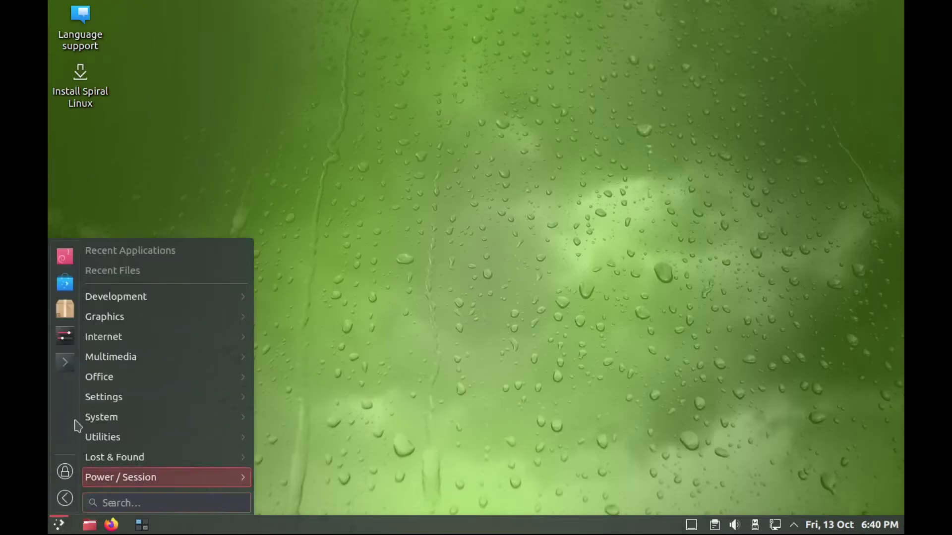
left_click(64, 364)
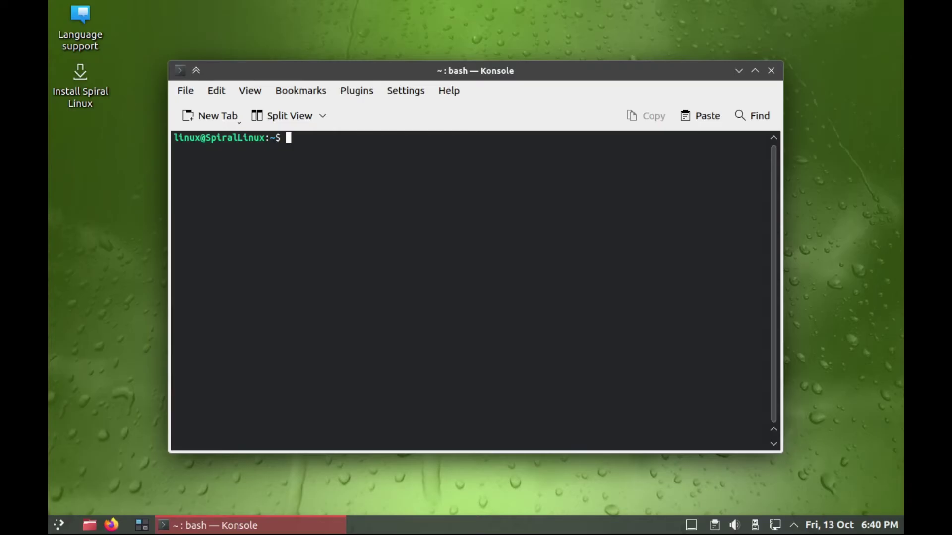
Step: Enlarge and maximize Konsole, then list the files in /etc/calamares/modules
key("ctrl+plus")
key("ctrl+plus")
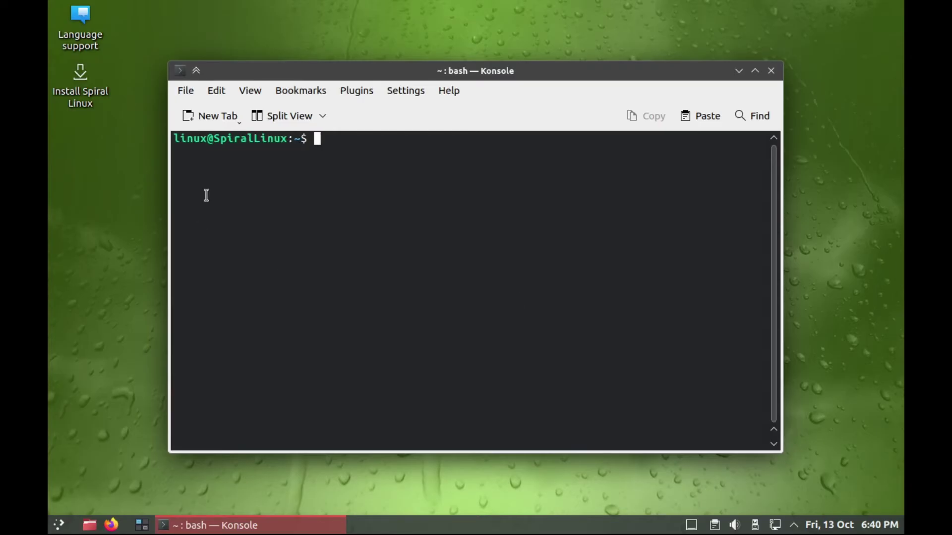
double_click(293, 71)
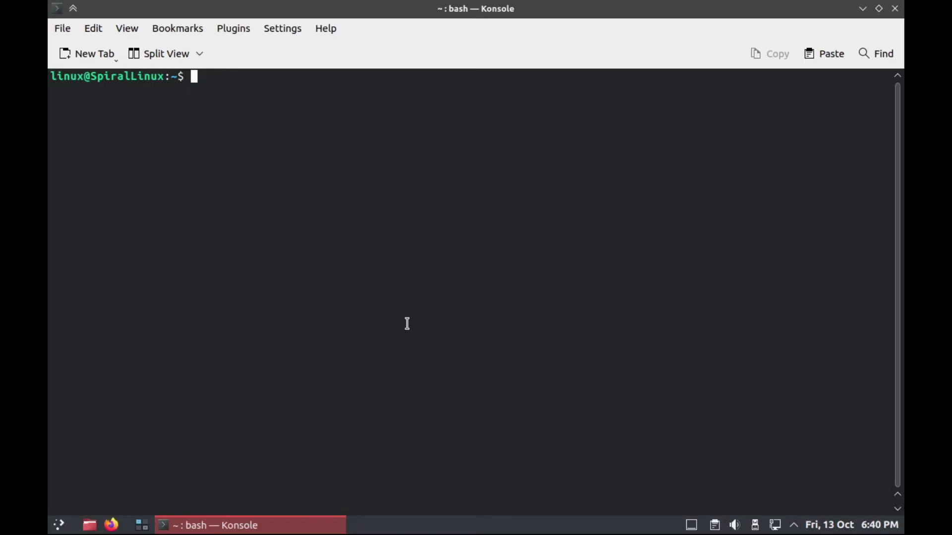
type("cd /etc/calama")
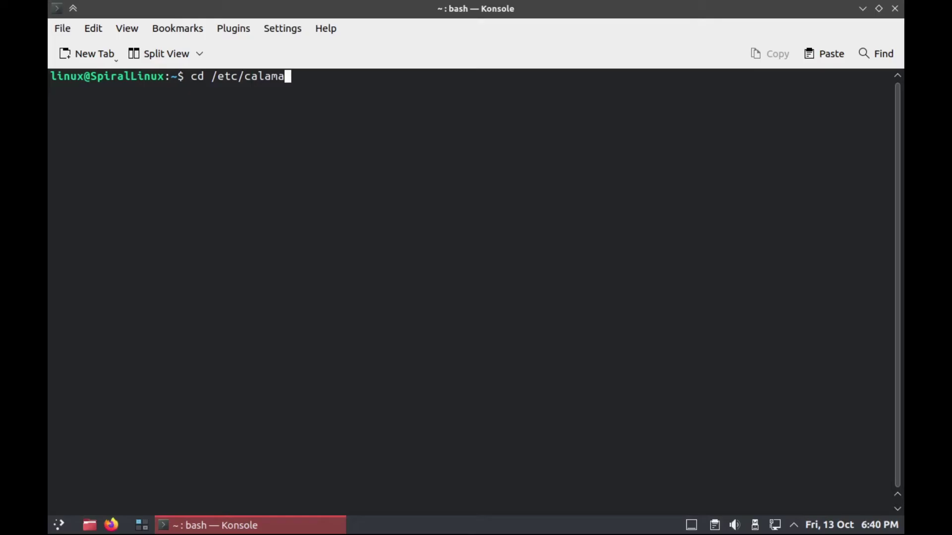
type("res/modules")
key("Return")
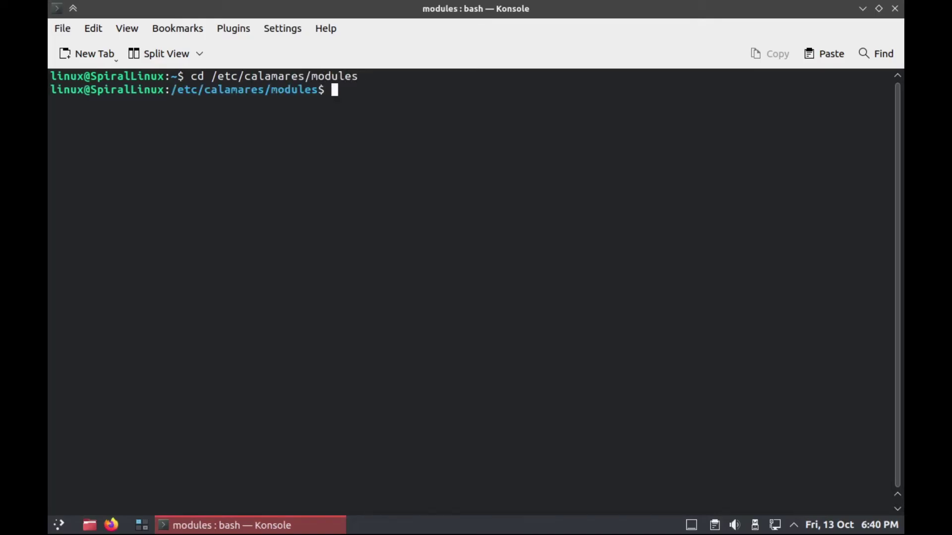
type("ls")
key("Return")
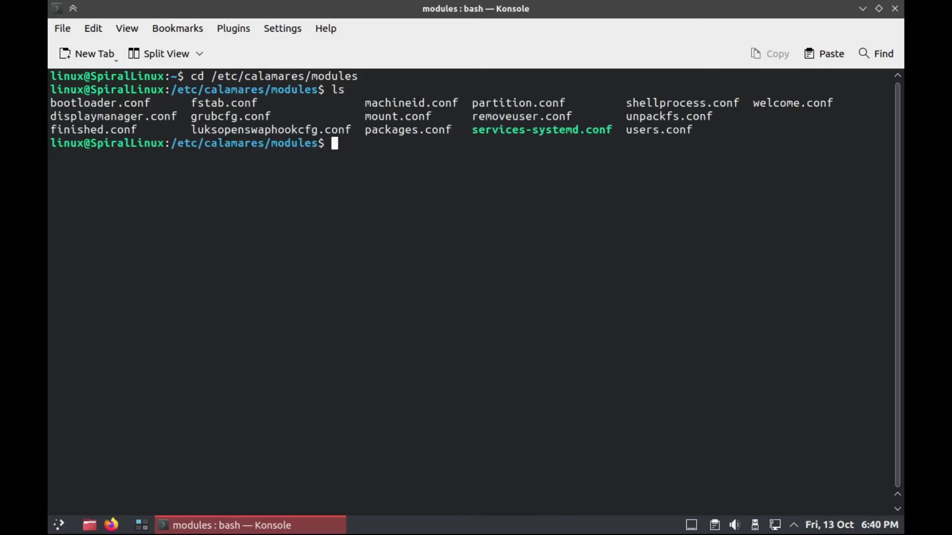
Step: Print fstab.conf and highlight its space_cache=v2 and compress=zstd btrfs options
type("cat fstab.conf")
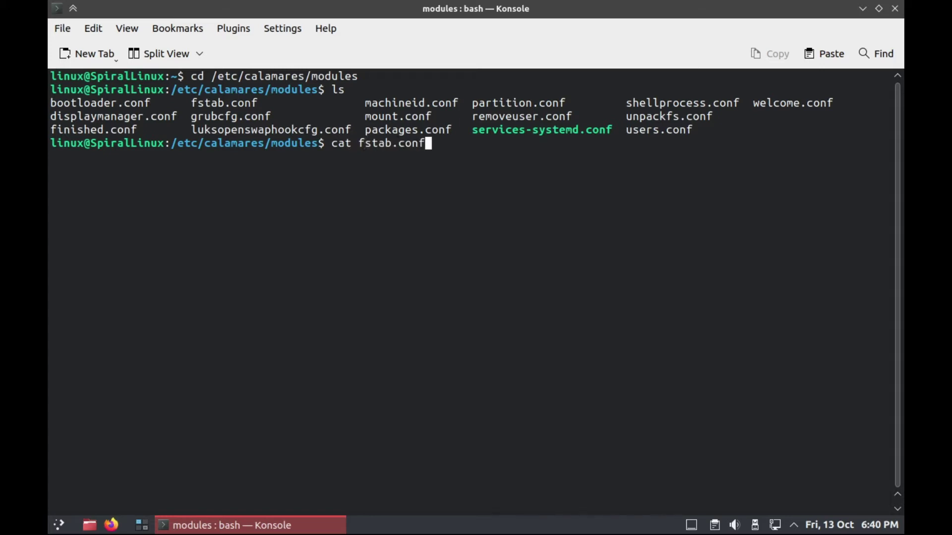
key("Return")
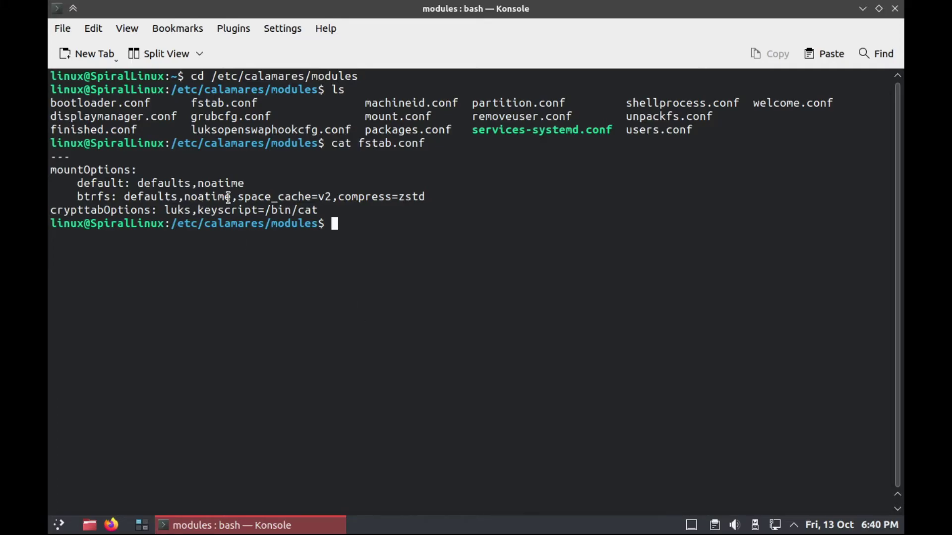
left_click_drag(243, 197, 331, 197)
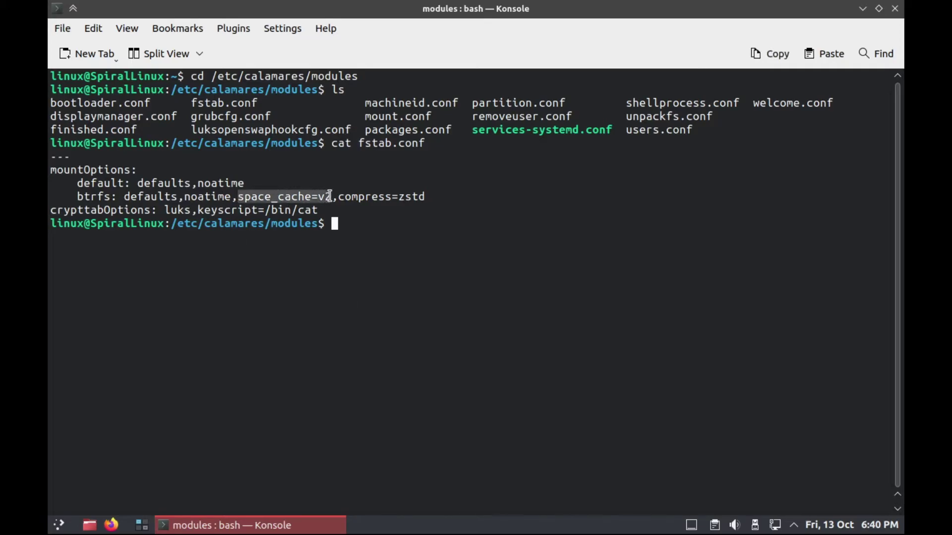
left_click(375, 233)
left_click_drag(339, 197, 423, 199)
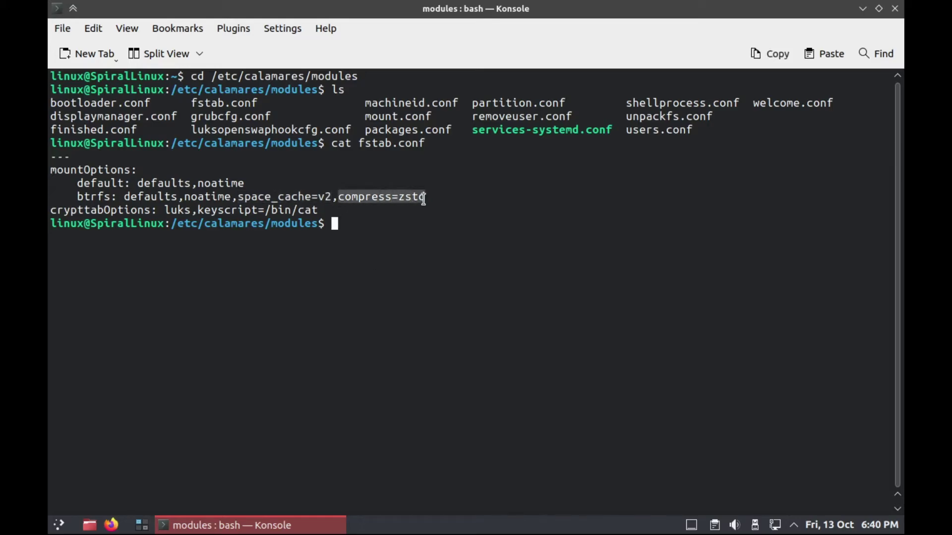
left_click(447, 248)
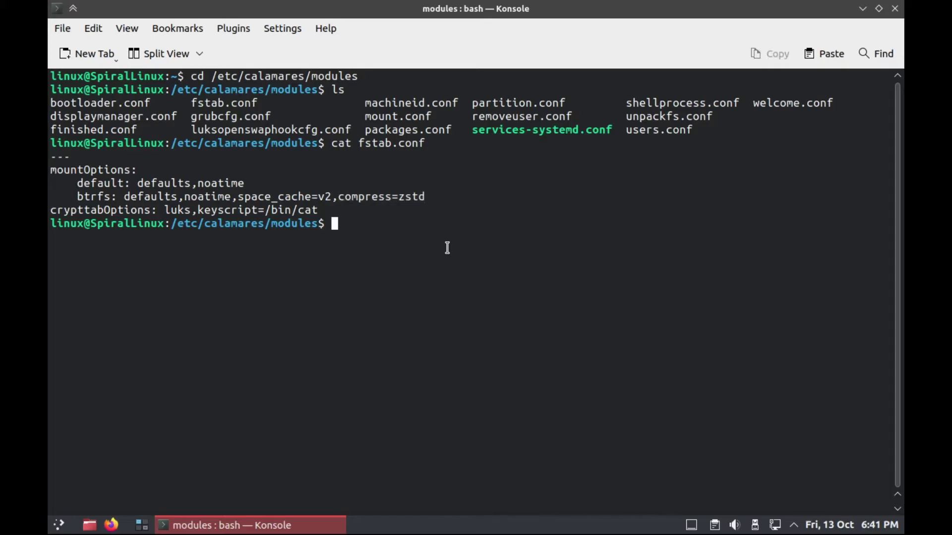
Step: Print the contents of mount.conf
type("cat mou")
key("Tab")
key("Return")
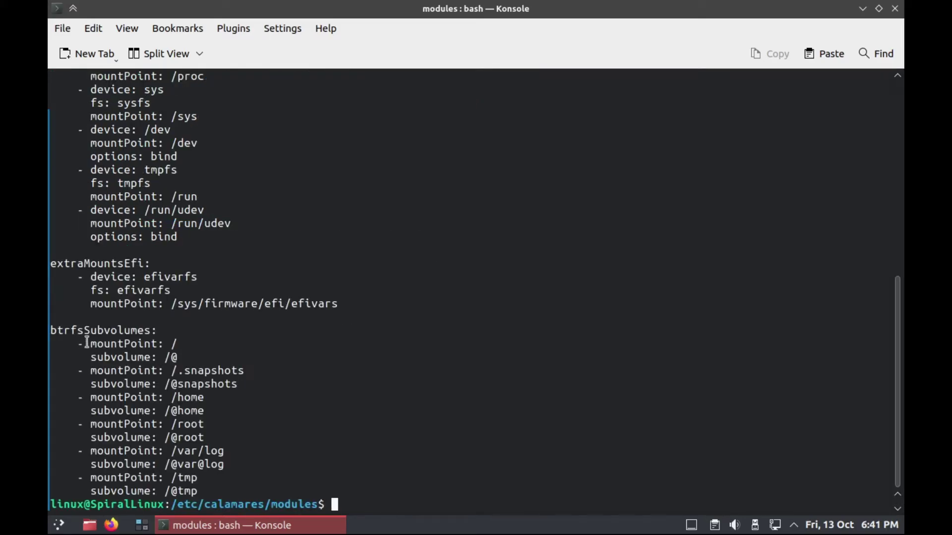
Step: Highlight the btrfsSubvolumes heading in mount.conf, then close Konsole
left_click_drag(55, 330, 155, 330)
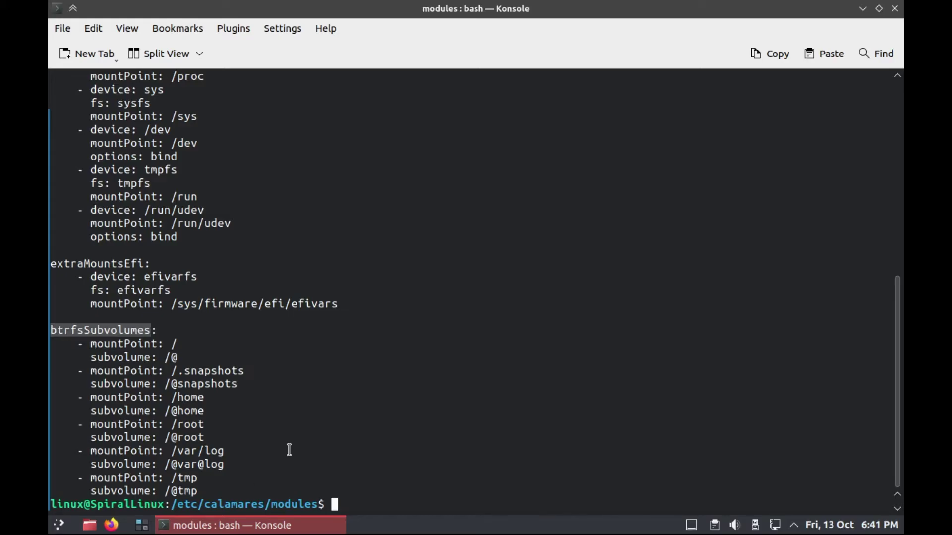
left_click(312, 435)
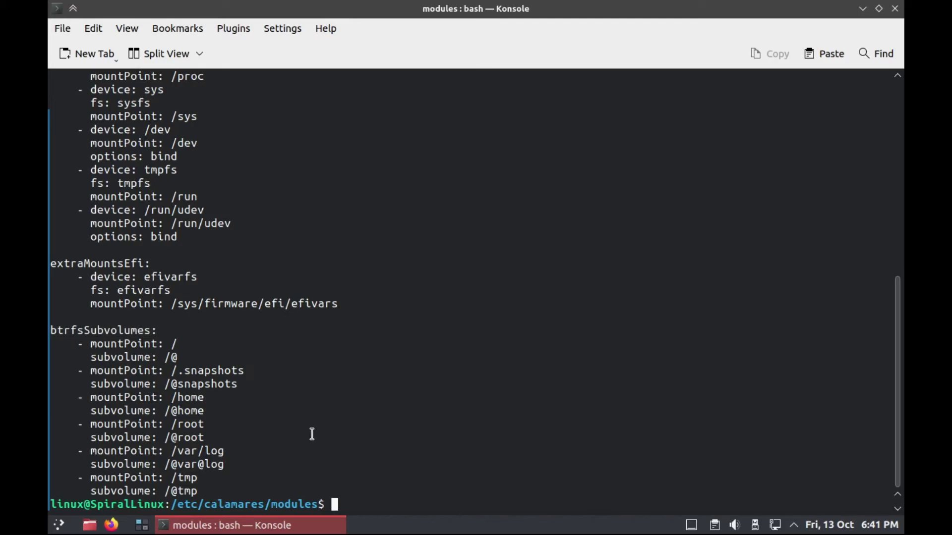
key("ctrl+d")
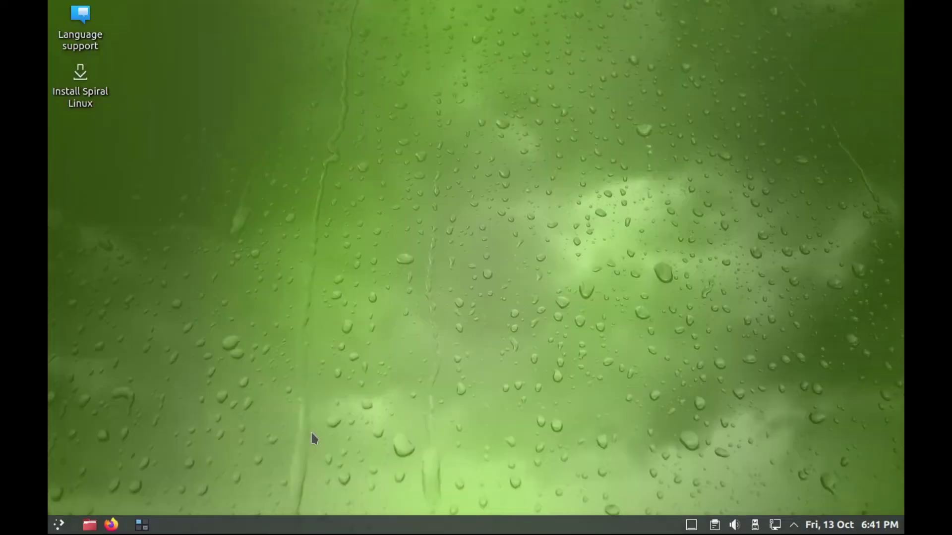
Step: Launch the Spiral Linux installer and set the time zone to Los Angeles
double_click(82, 88)
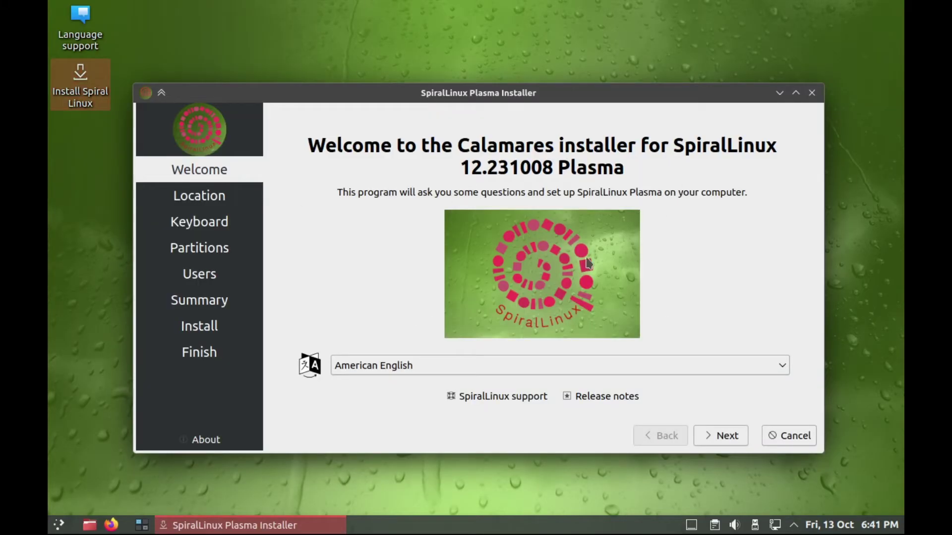
left_click(716, 436)
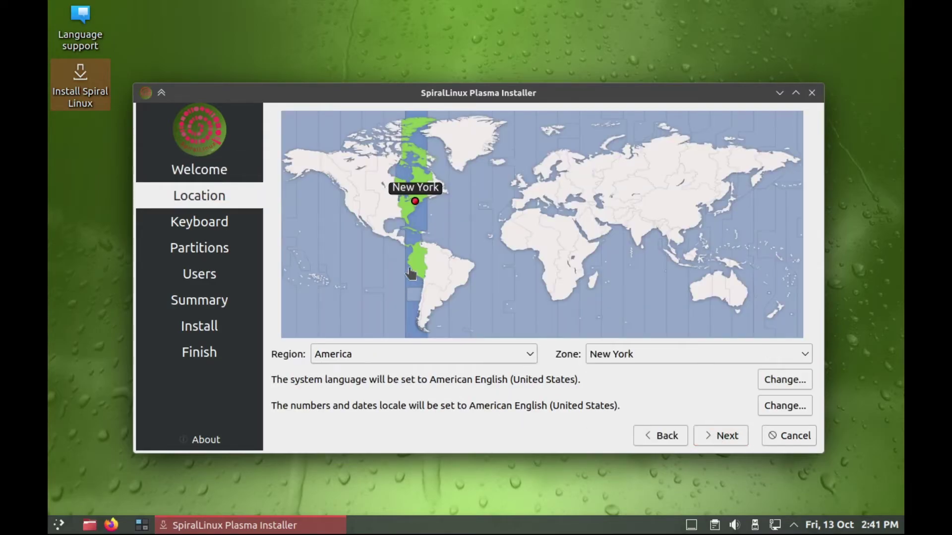
left_click(348, 208)
left_click(350, 210)
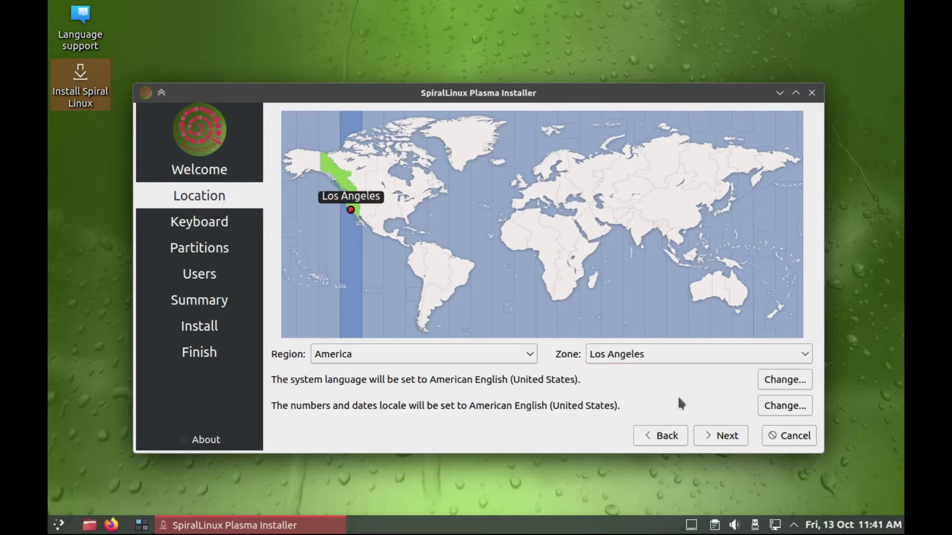
Step: Keep the English (US) keyboard and choose Erase disk for the 128 GiB Btrfs install
left_click(722, 439)
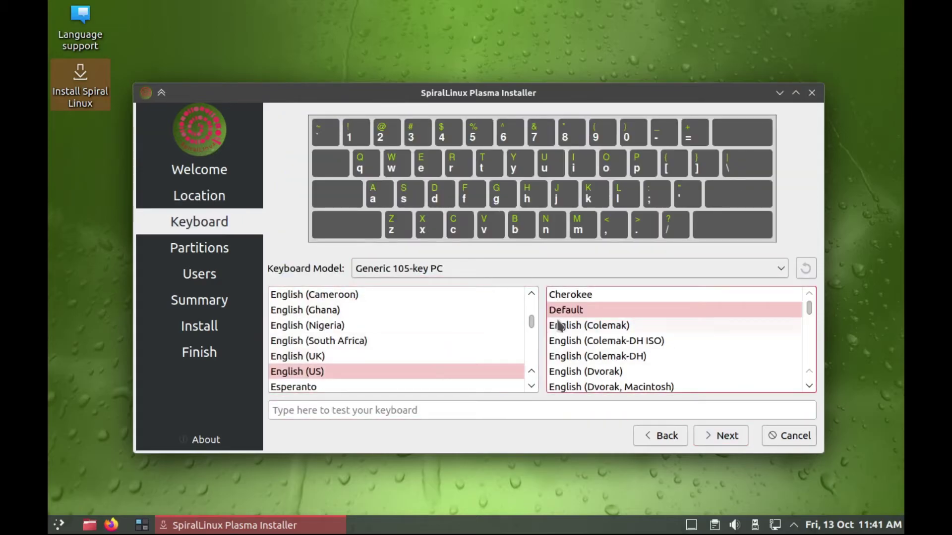
left_click(728, 442)
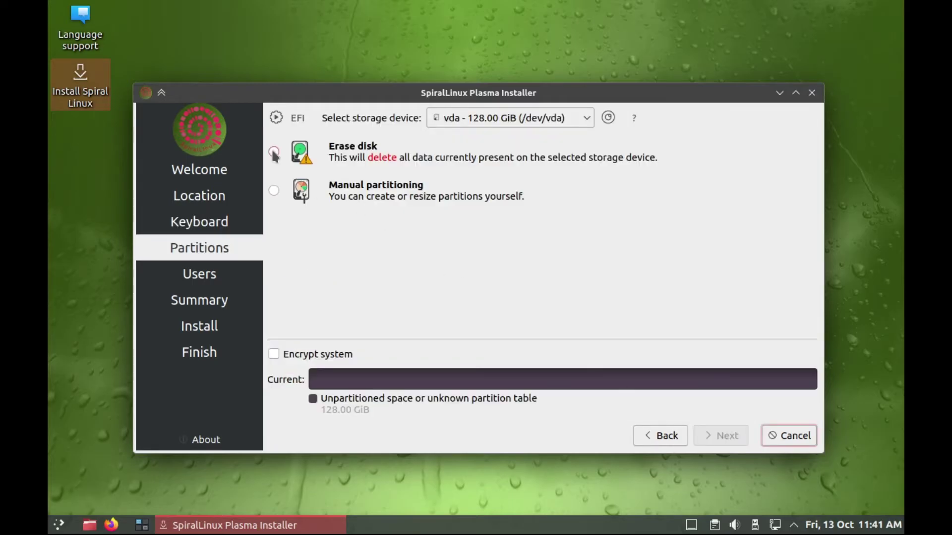
left_click(274, 152)
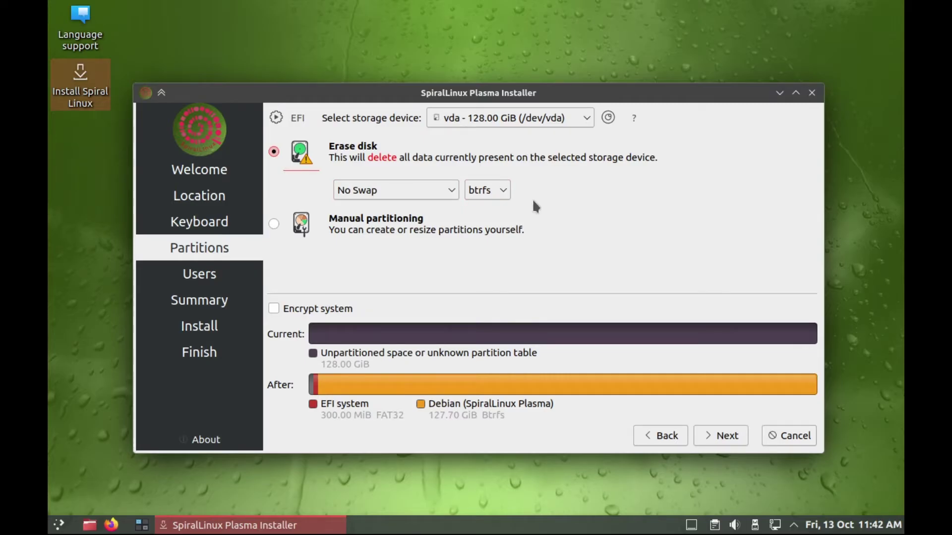
Step: Enter the user's name and set the computer name to spiral-1
left_click(727, 436)
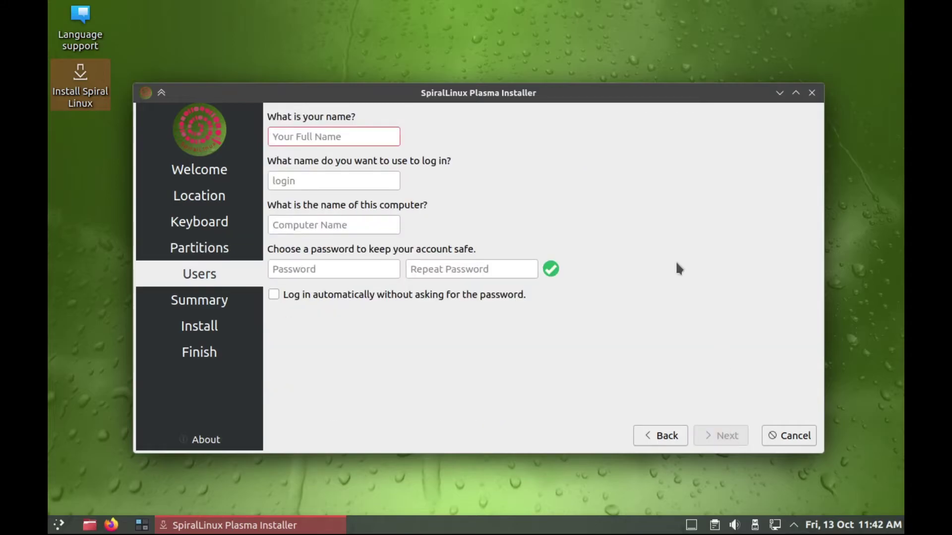
type("stephen")
key("Tab")
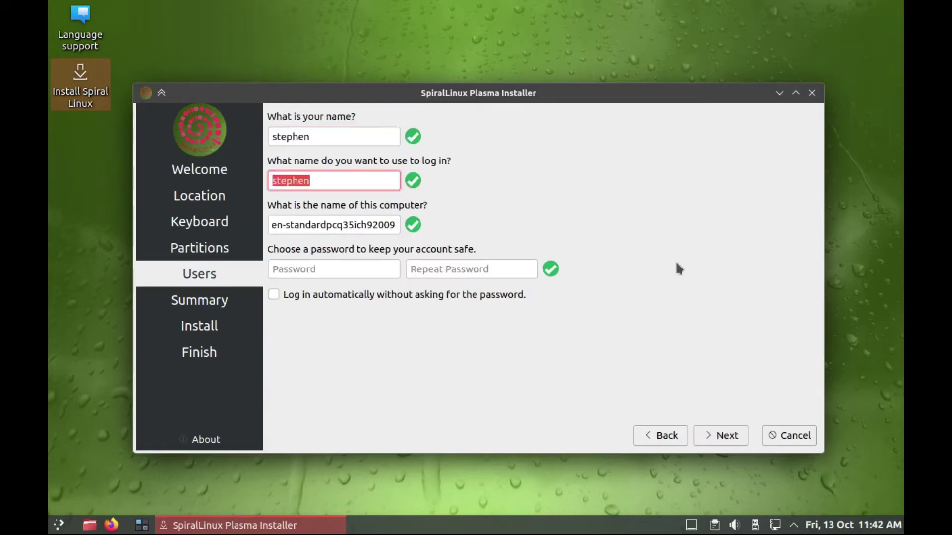
key("Tab")
type("spi")
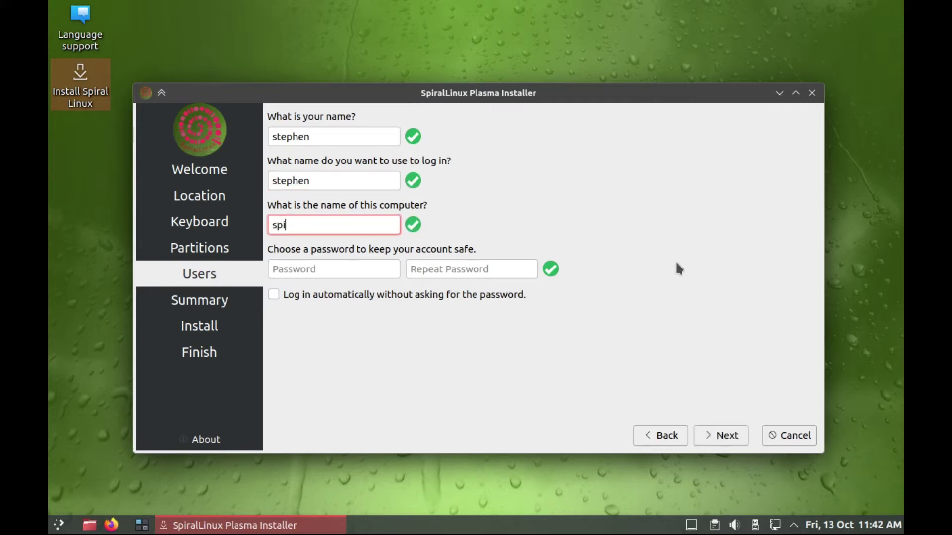
type("ral-1")
Step: Set and confirm the account password, then continue to the Summary page
left_click(385, 268)
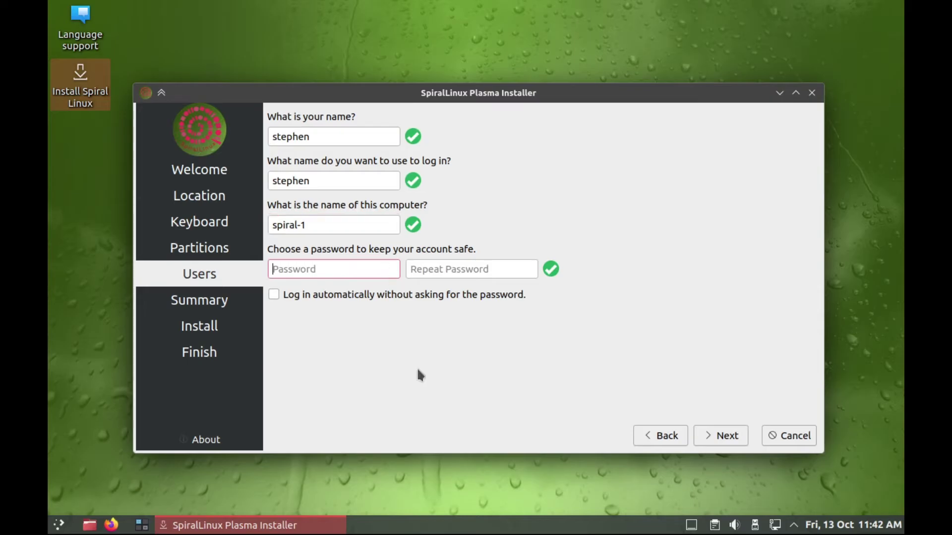
type("********")
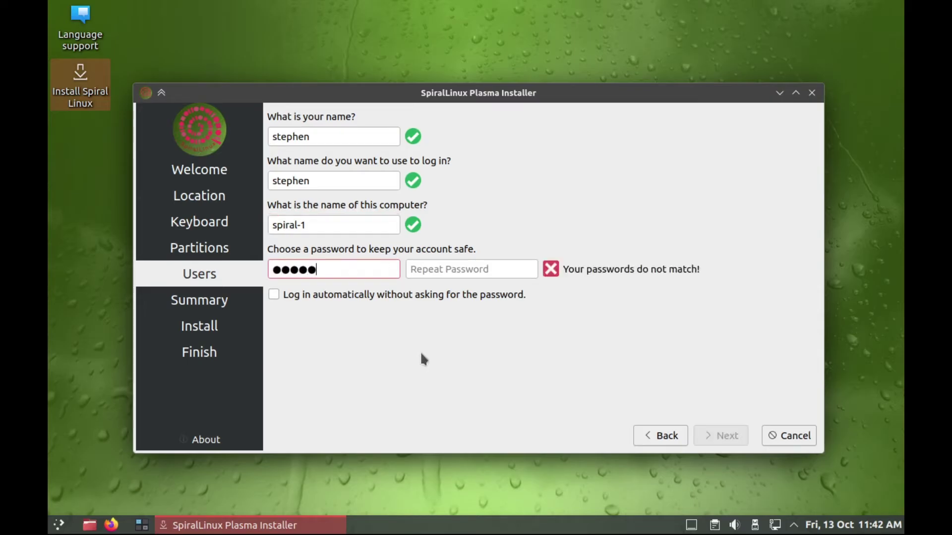
type("*")
key("Tab")
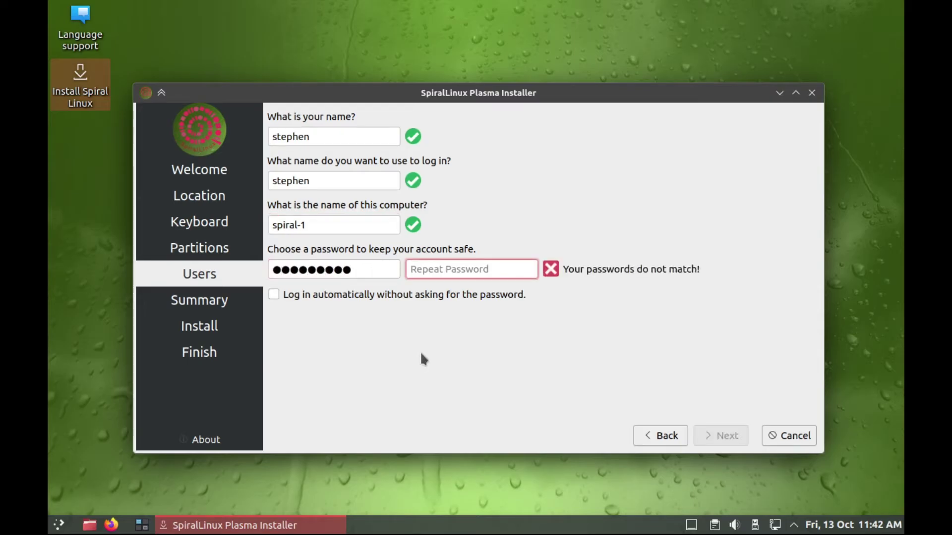
type("*********")
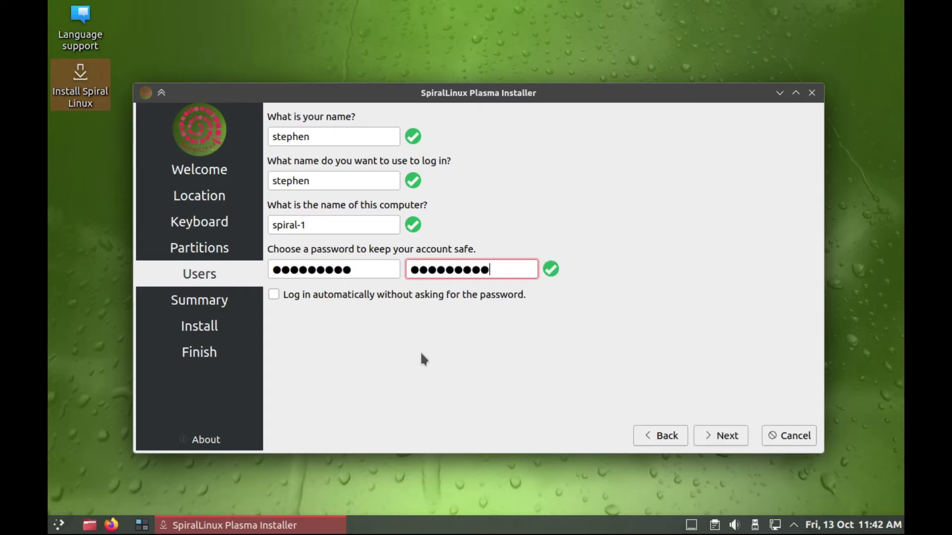
left_click(721, 436)
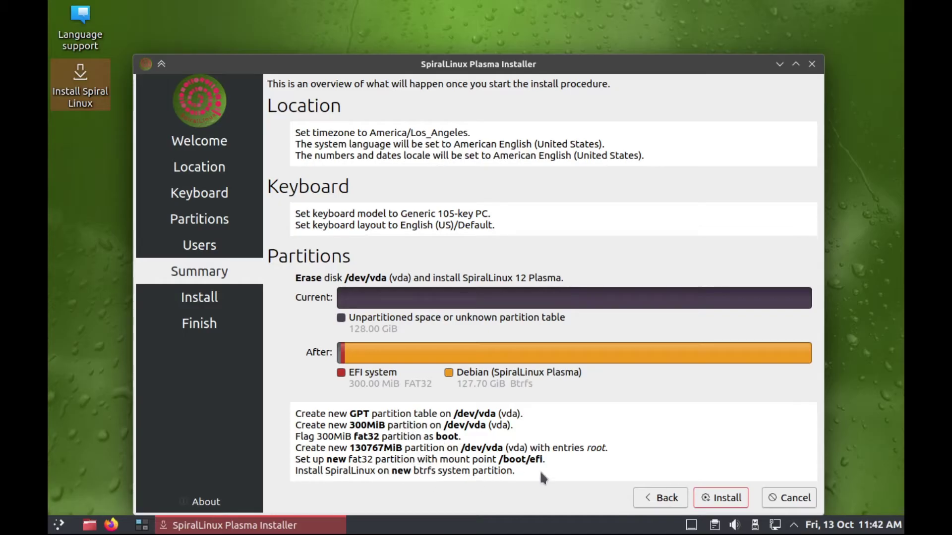
Step: Install SpiralLinux onto /dev/vda and tick Restart now once it finishes
left_click(726, 497)
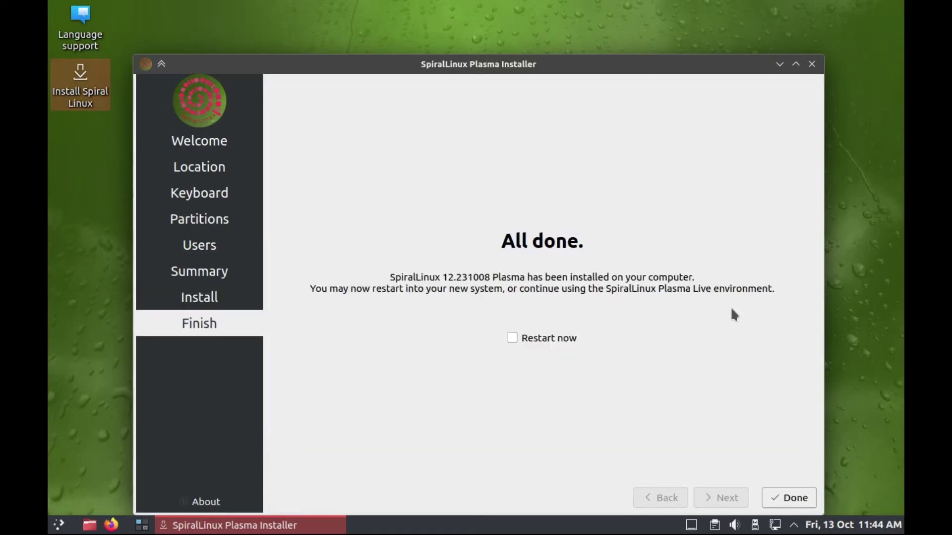
left_click(511, 339)
Step: Finish the installer and boot the Debian (SpiralLinux Plasma) GNU/Linux entry from GRUB
left_click(791, 500)
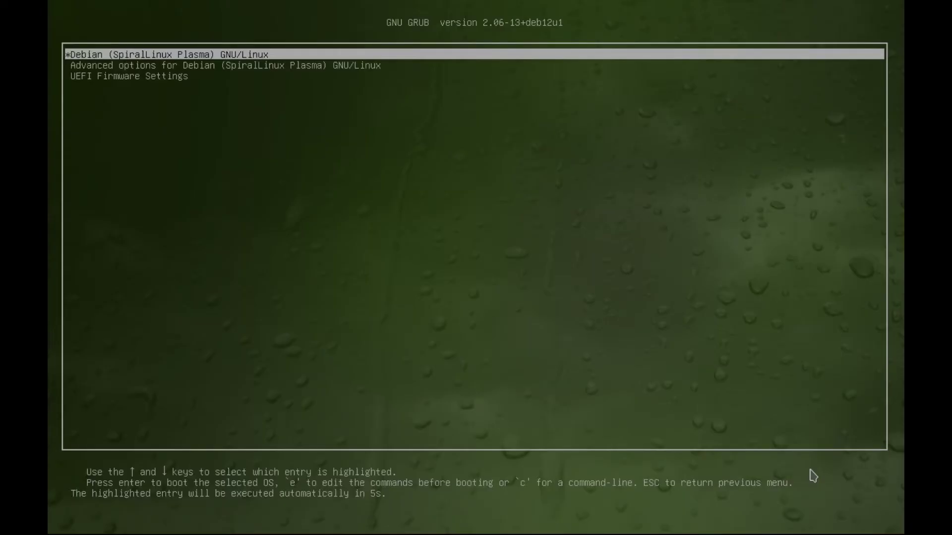
key("Down")
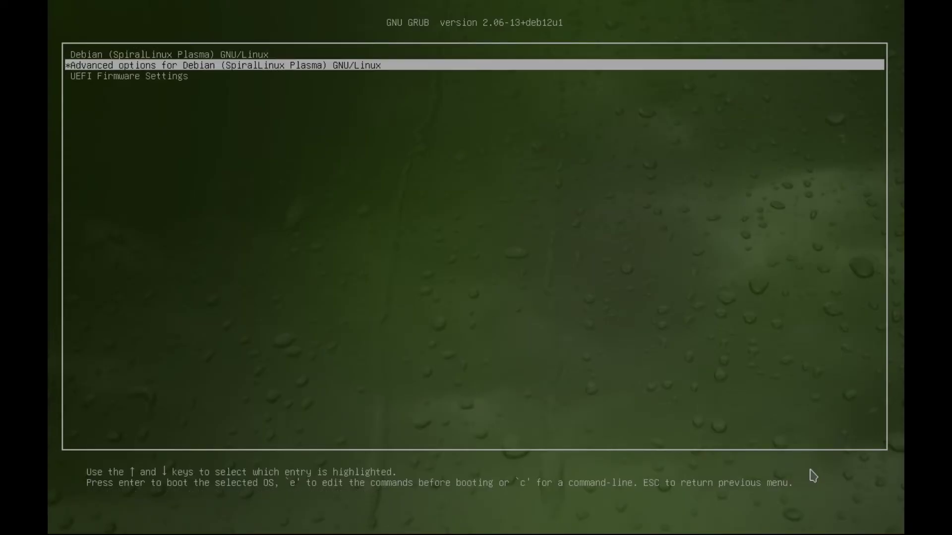
key("Up")
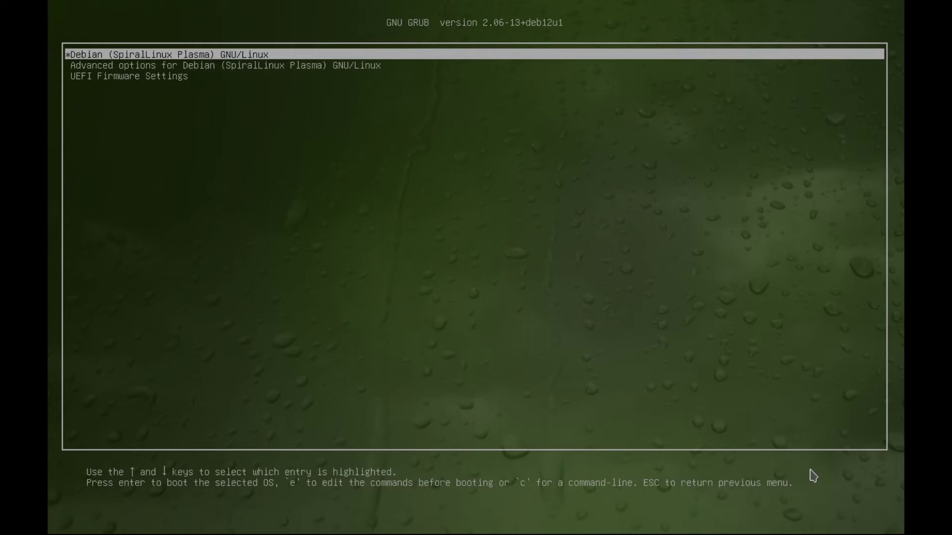
key("Return")
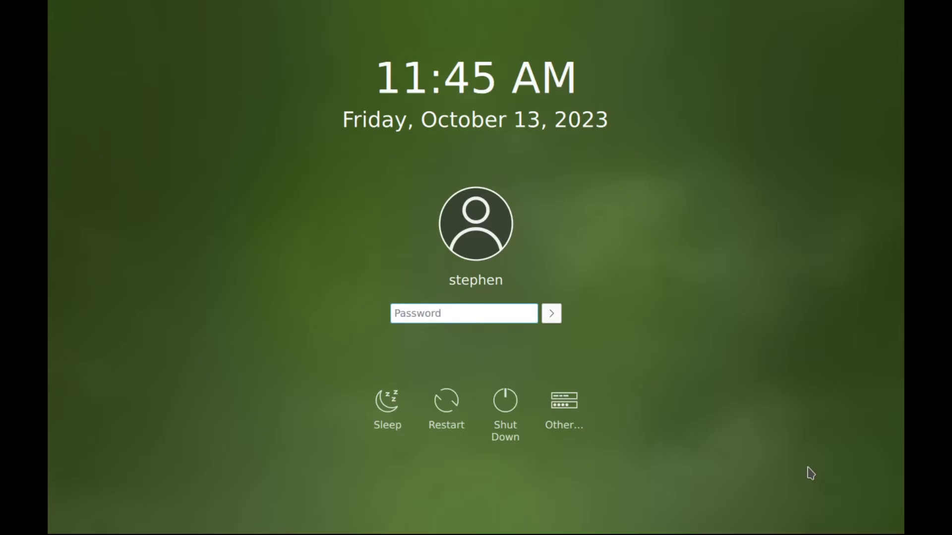
Step: Enter the user password at the SDDM login screen
type("********")
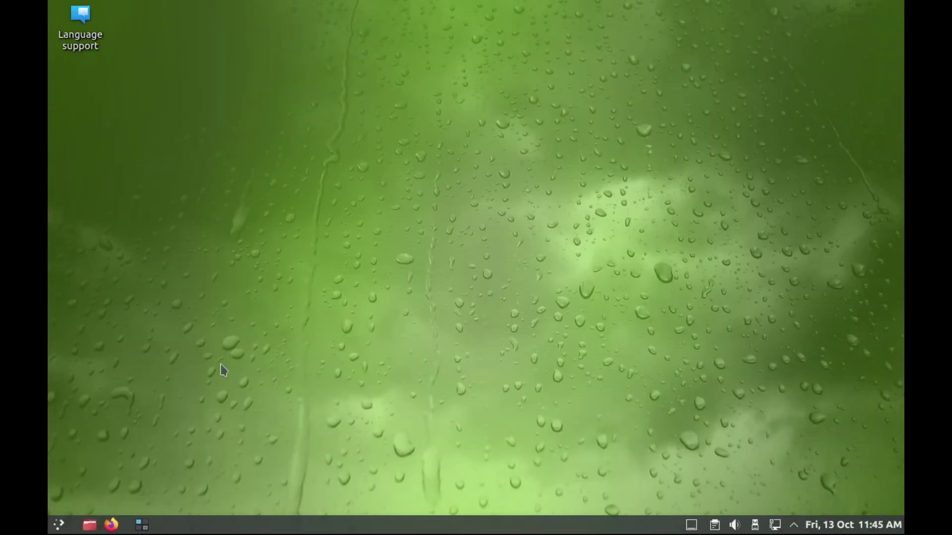
Step: Open System Settings and apply the Breeze Dark theme in Quick Settings
left_click(59, 525)
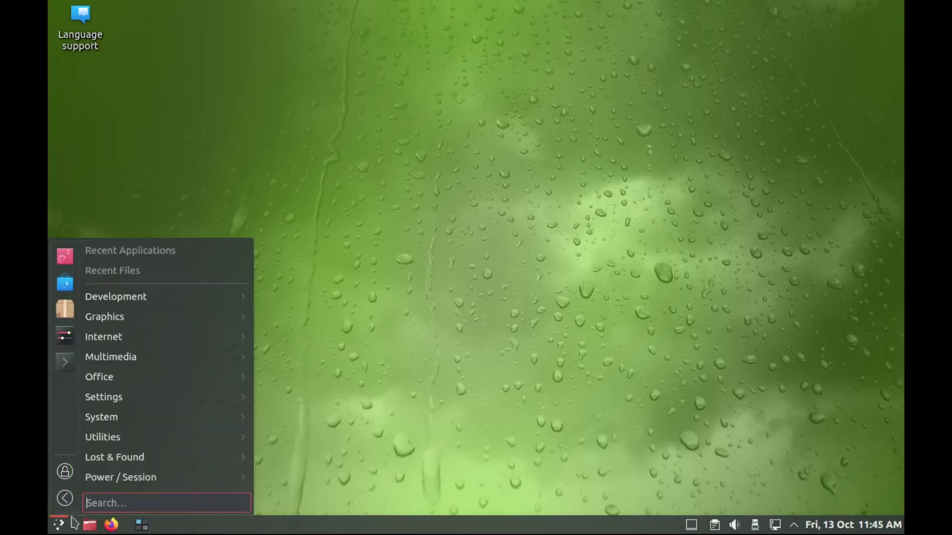
left_click(65, 337)
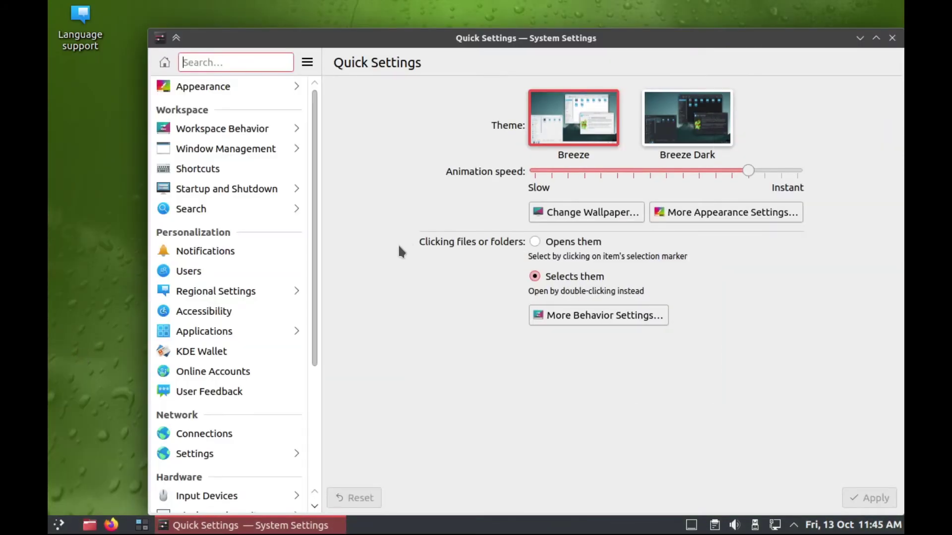
left_click(688, 128)
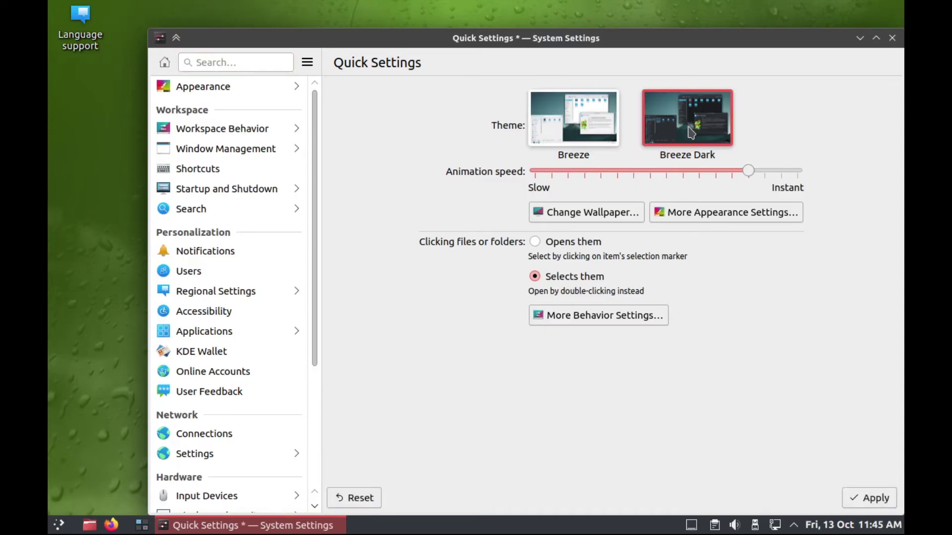
left_click(870, 497)
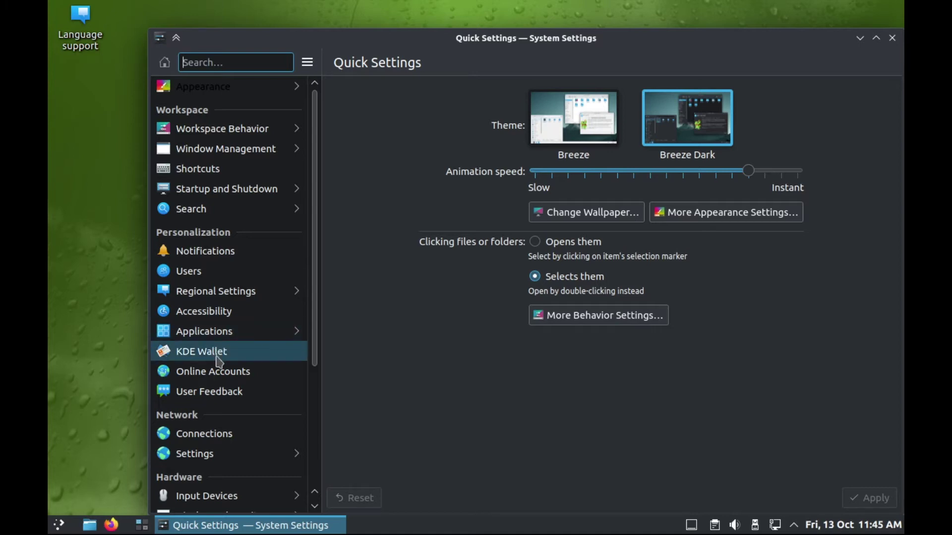
scroll(220, 357, "down", 3)
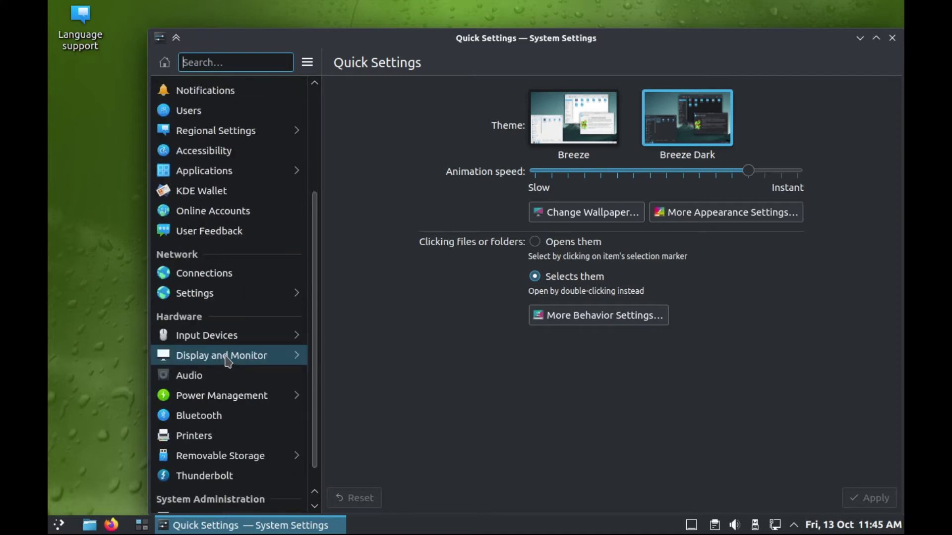
Step: Set the display to 1920x1080 (16:9) at 125% global scale, keep it, and close System Settings
left_click(226, 360)
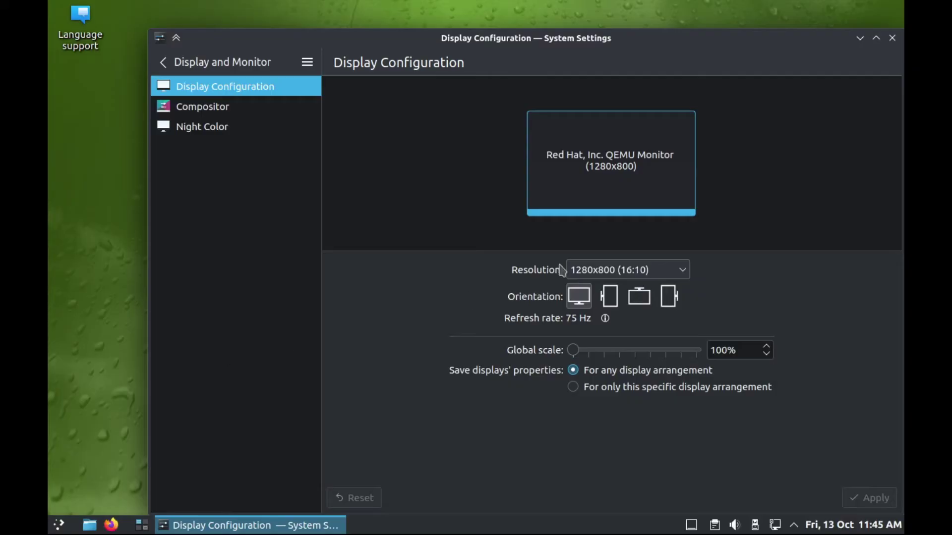
left_click(634, 272)
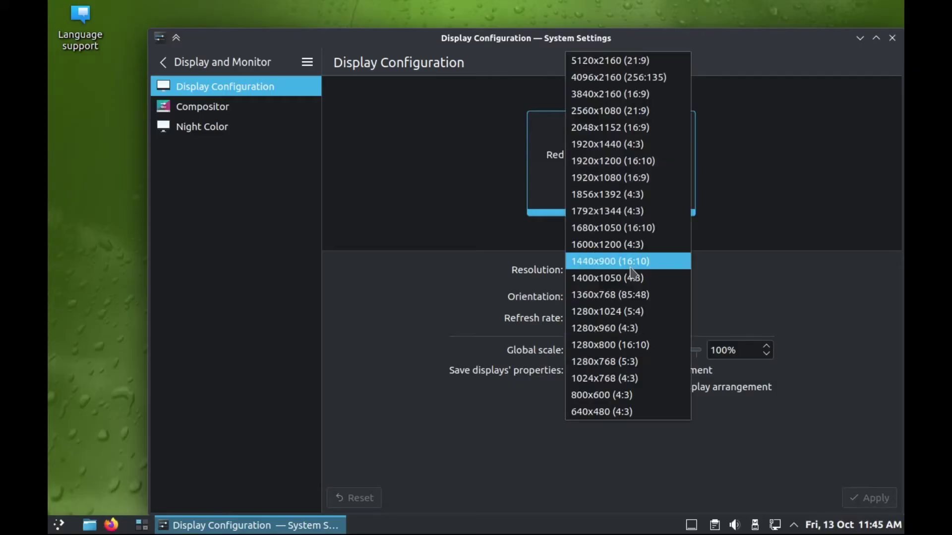
left_click(614, 184)
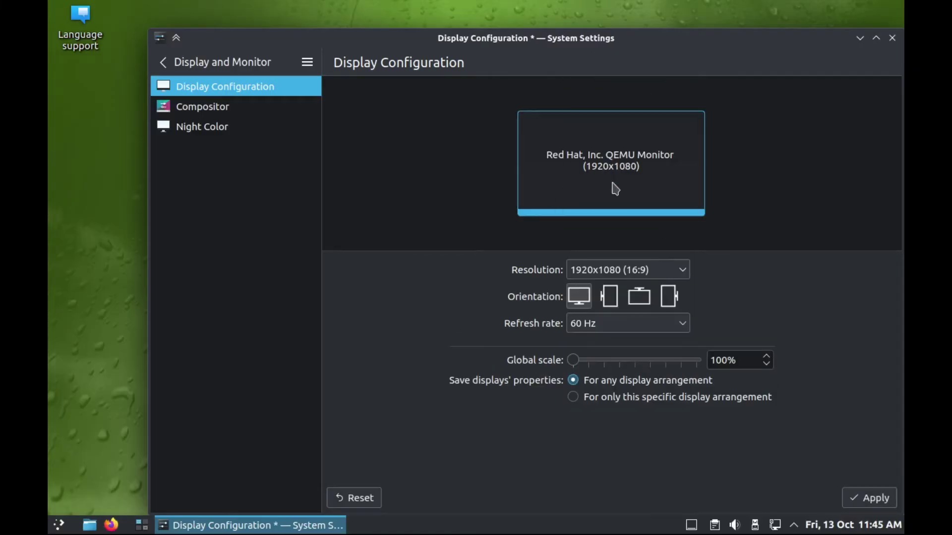
left_click(767, 357)
left_click(767, 357)
left_click(767, 357)
left_click(767, 357)
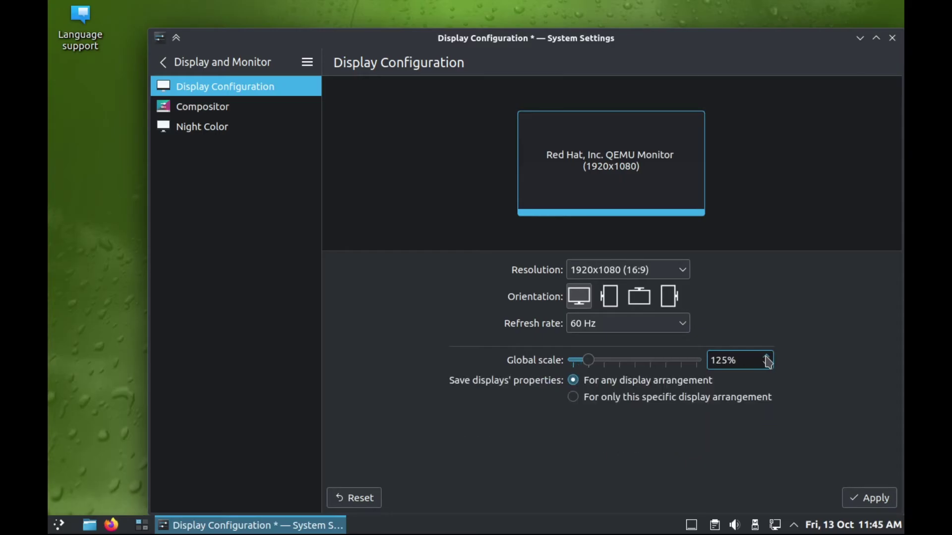
left_click(874, 498)
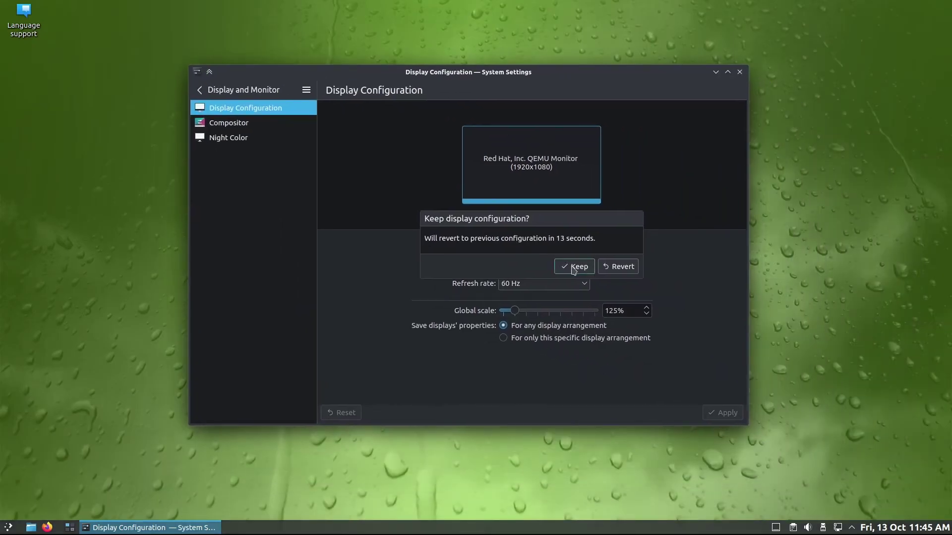
left_click(574, 268)
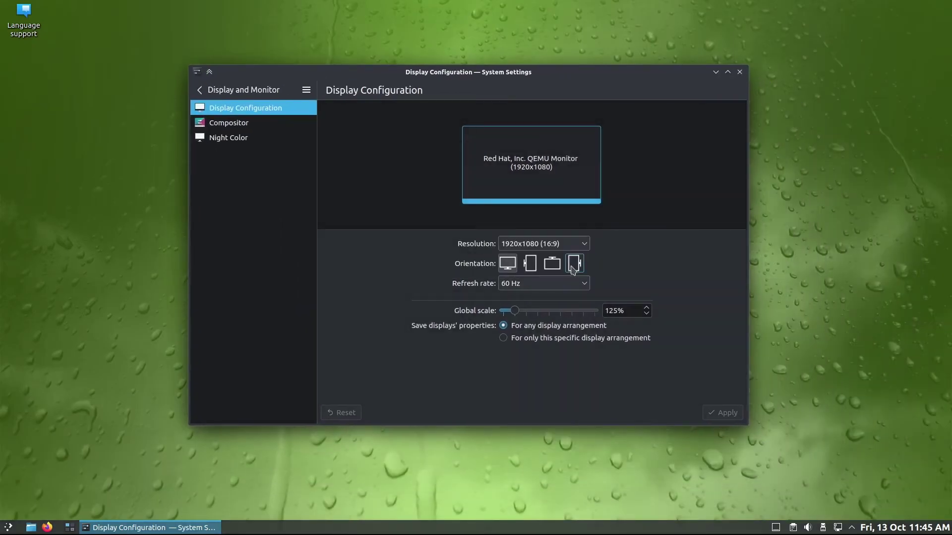
left_click(740, 73)
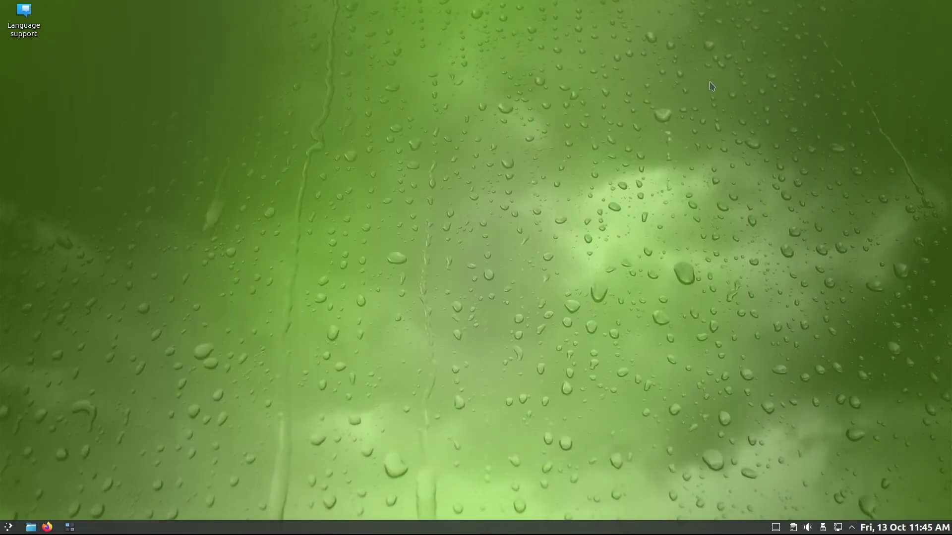
Step: Restart from the launcher, boot the default SpiralLinux GRUB entry, and sign in with the account password
left_click(8, 528)
left_click(15, 511)
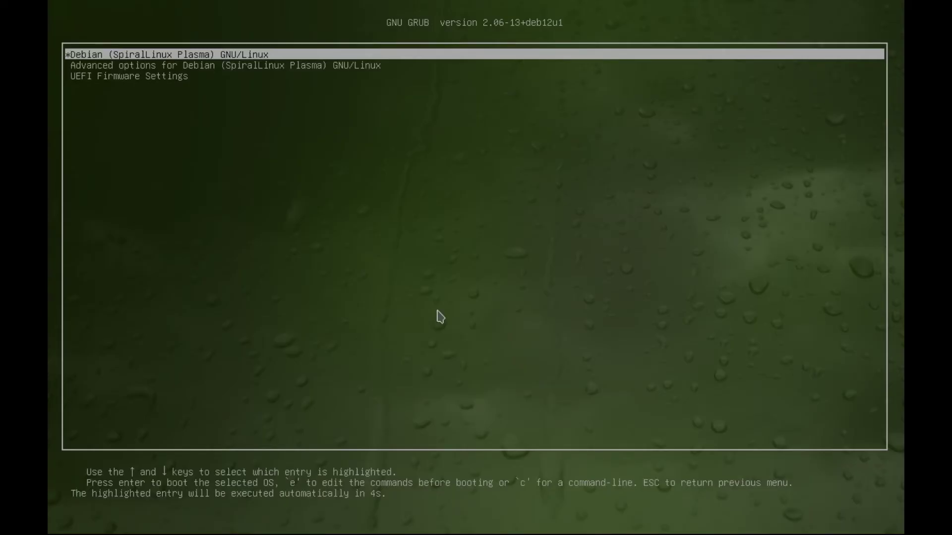
key("Return")
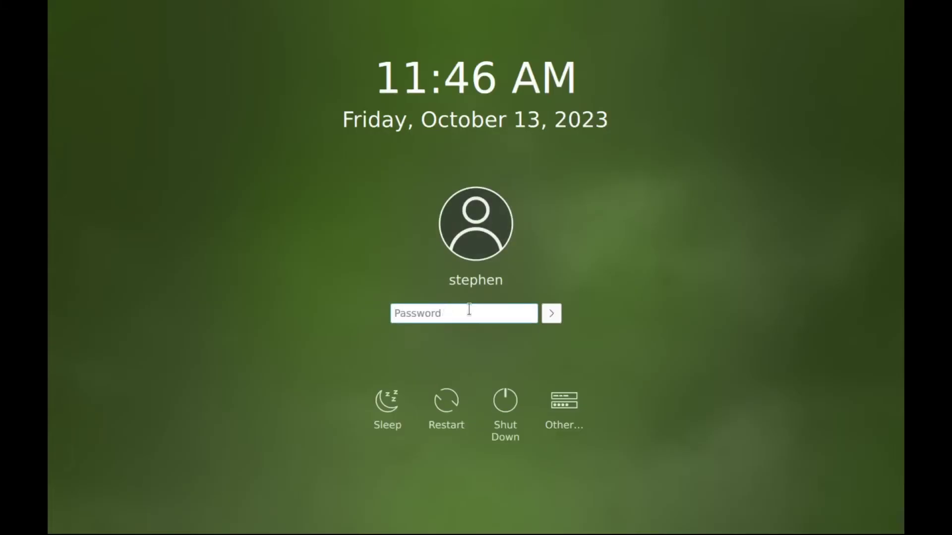
type("*********")
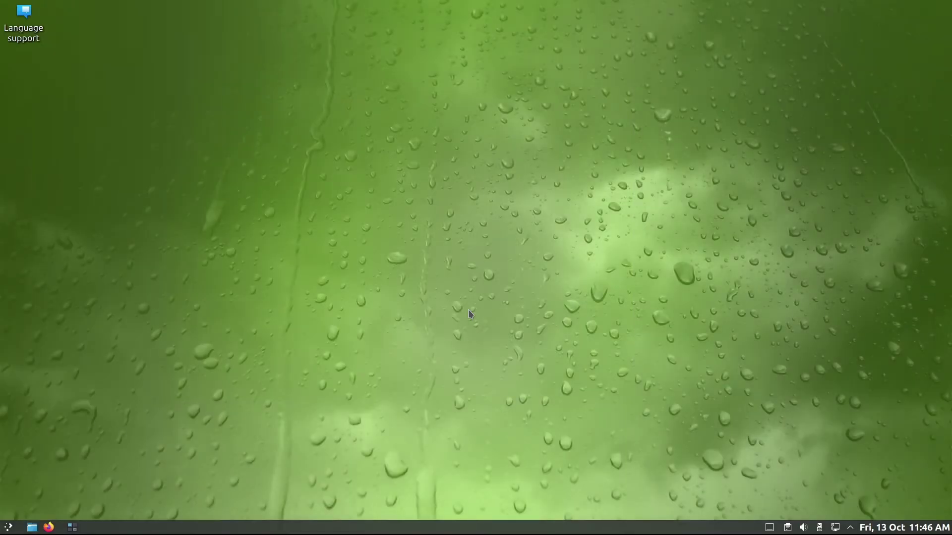
Step: Launch Konsole from the launcher with an enlarged font and a maximized window
left_click(9, 528)
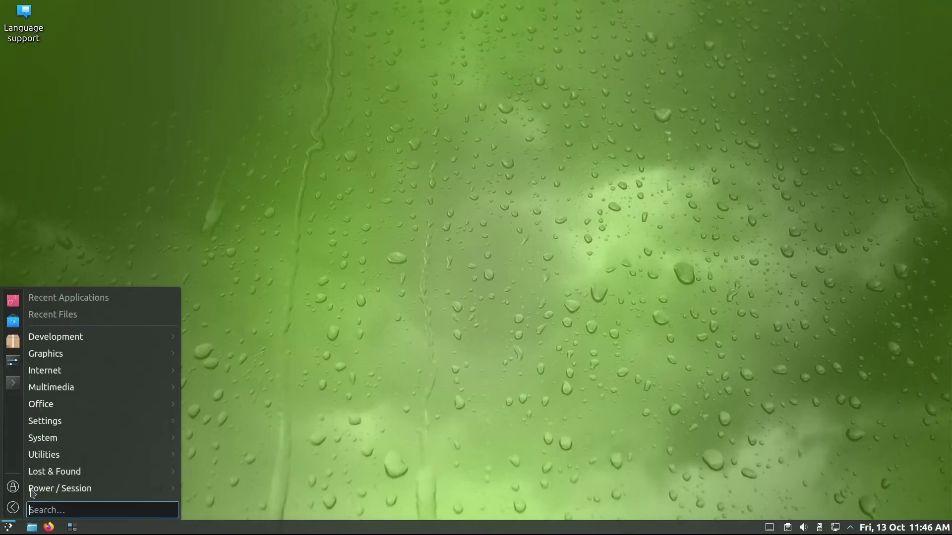
left_click(12, 385)
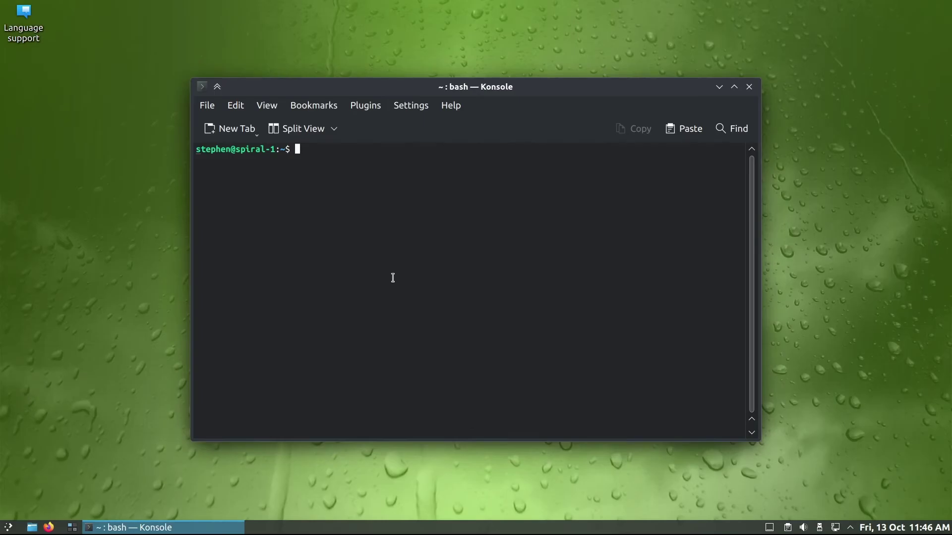
key("ctrl+plus")
key("ctrl+plus")
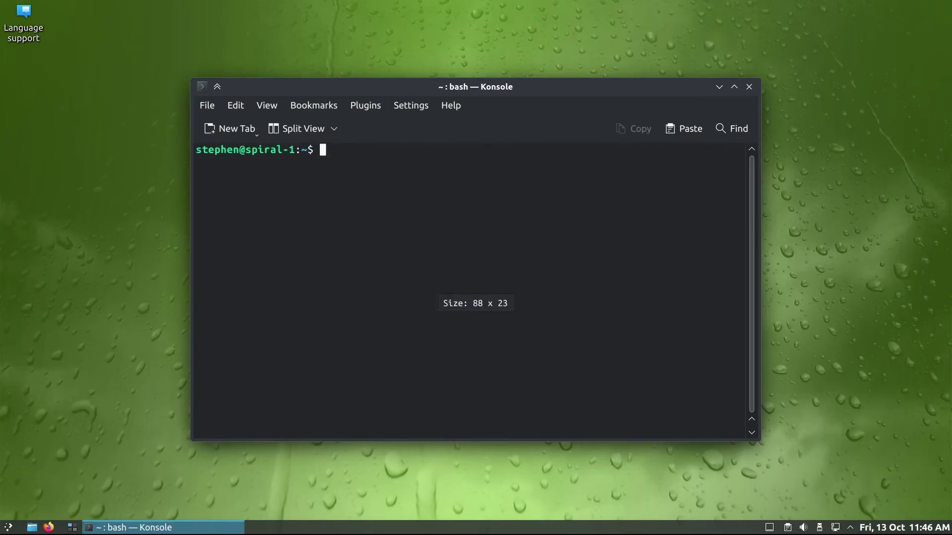
double_click(361, 86)
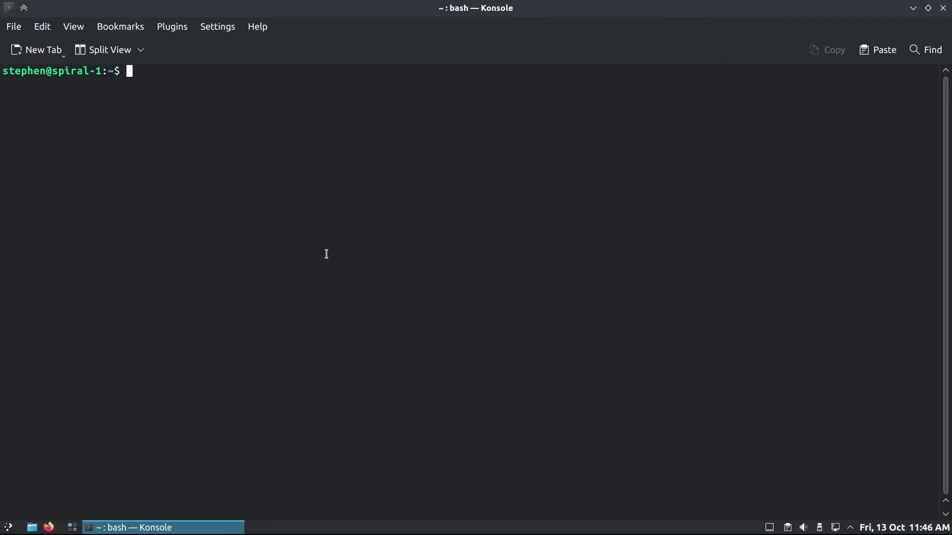
Step: Run free -h, showing 7.7Gi RAM and 7.3Gi swap with none used
type("free -h")
key("Return")
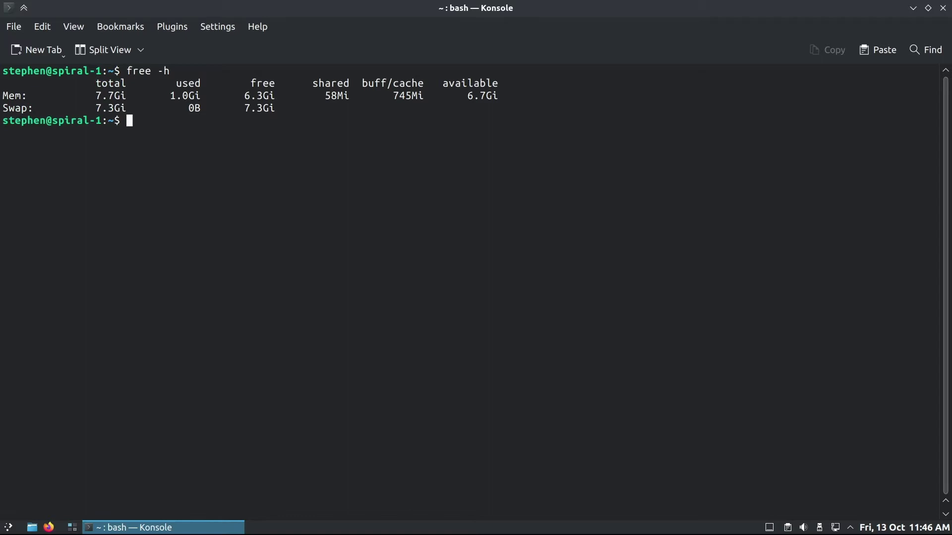
double_click(18, 109)
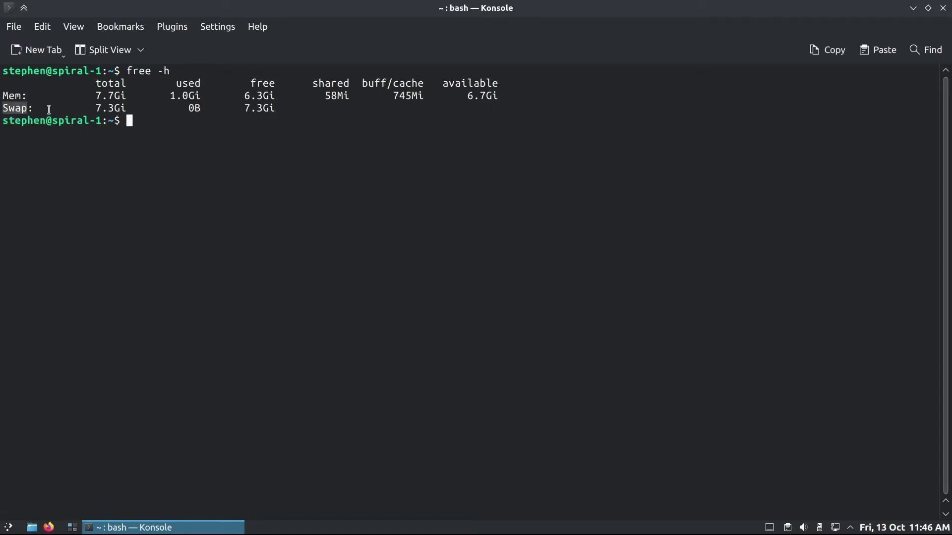
double_click(106, 108)
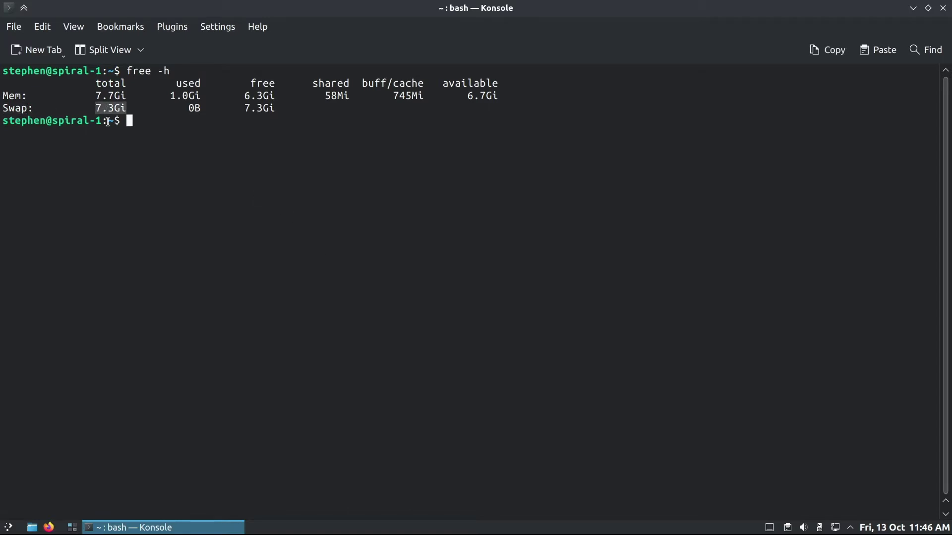
left_click(350, 217)
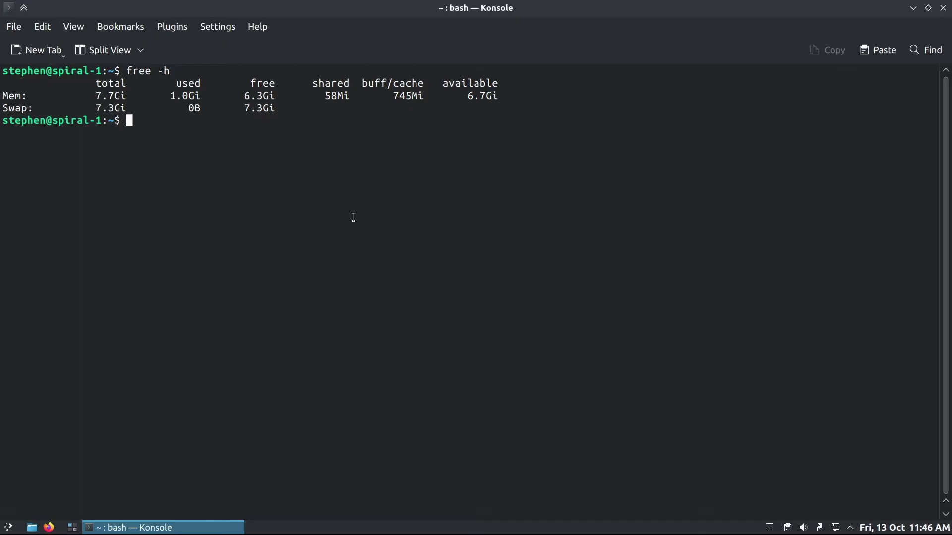
key("Return")
Step: Print /etc/os-release, identifying Debian GNU/Linux 12 (bookworm)
type("cat /")
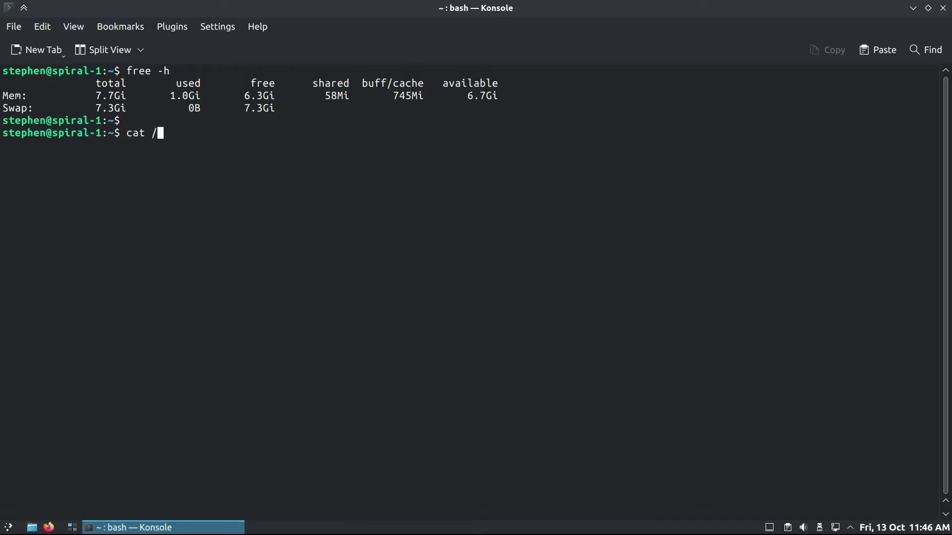
type("etc/os-rel")
key("Tab")
key("Return")
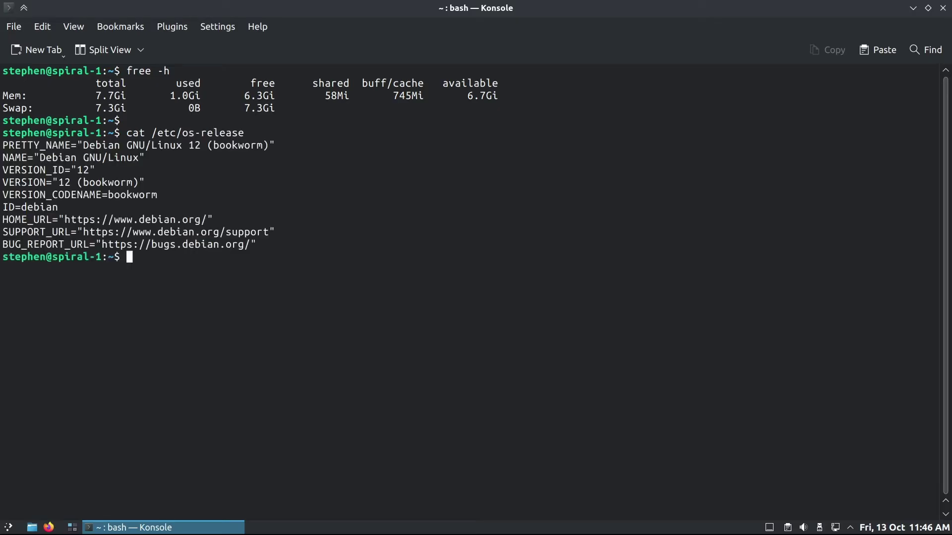
double_click(232, 146)
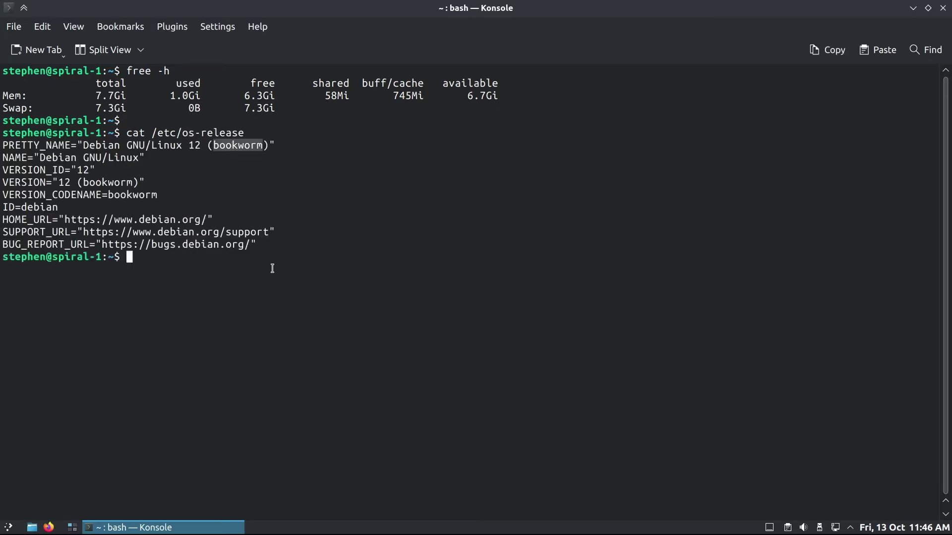
left_click(436, 300)
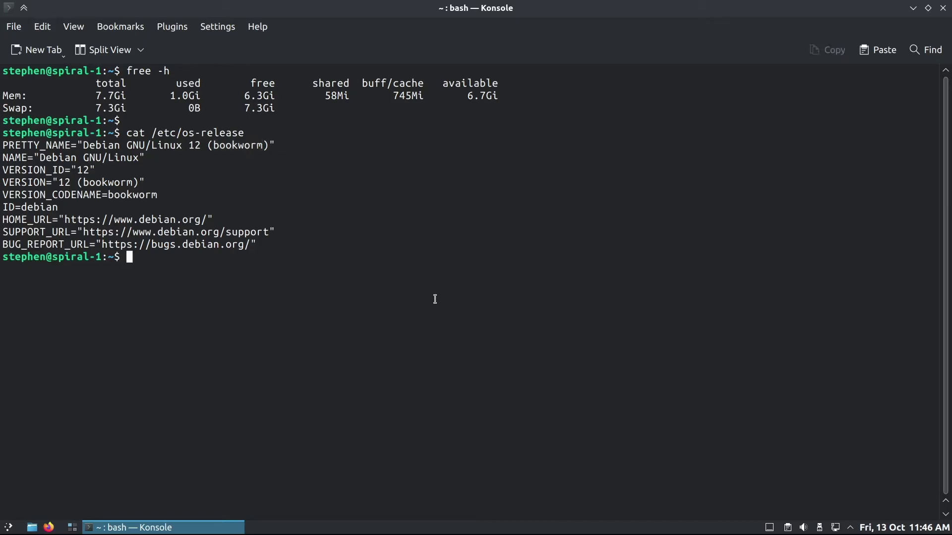
key("Return")
Step: Run uname -a, showing kernel 6.4.0-0.deb12.2-amd64 (backports) on x86_64
type("uname -a")
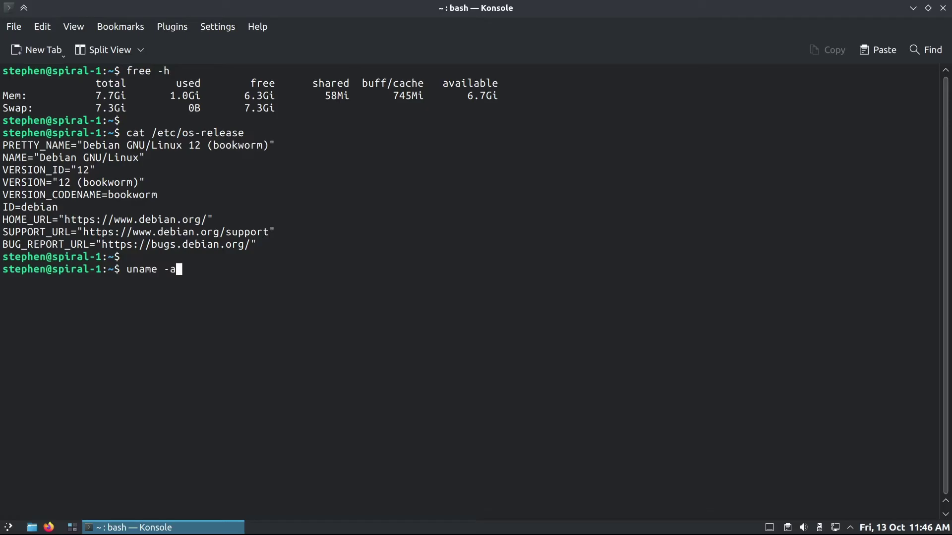
key("Return")
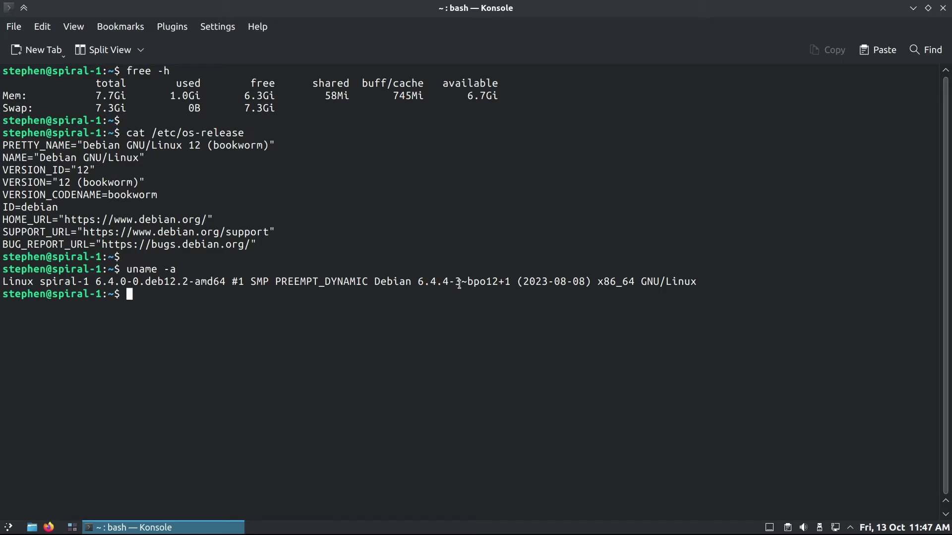
left_click_drag(467, 283, 477, 284)
left_click(554, 327)
key("Return")
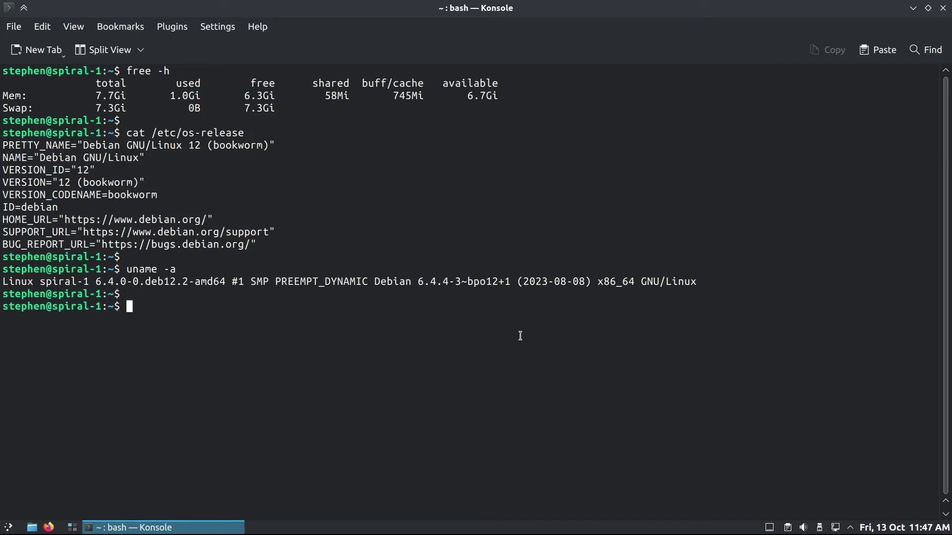
Step: Launch Discover (Software Center) from the launcher's System category
left_click(9, 528)
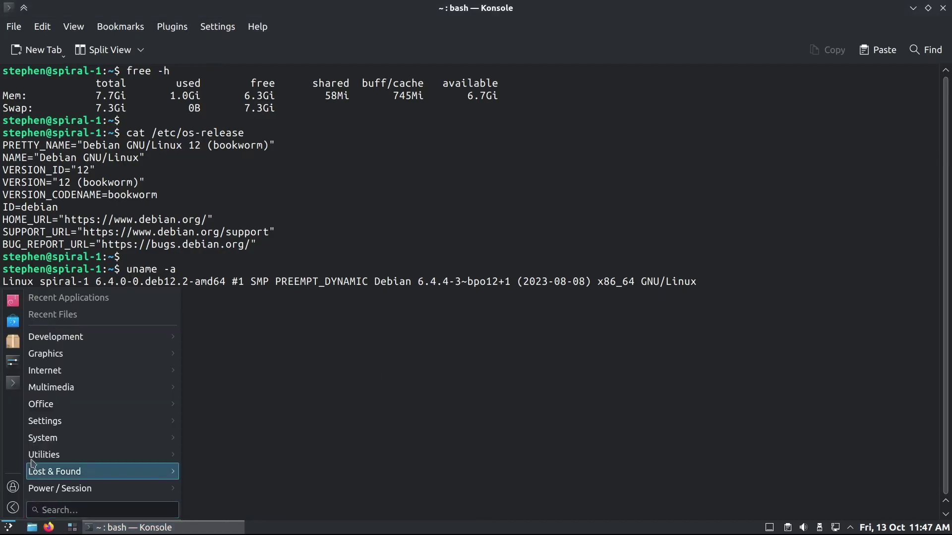
mouse_move(44, 443)
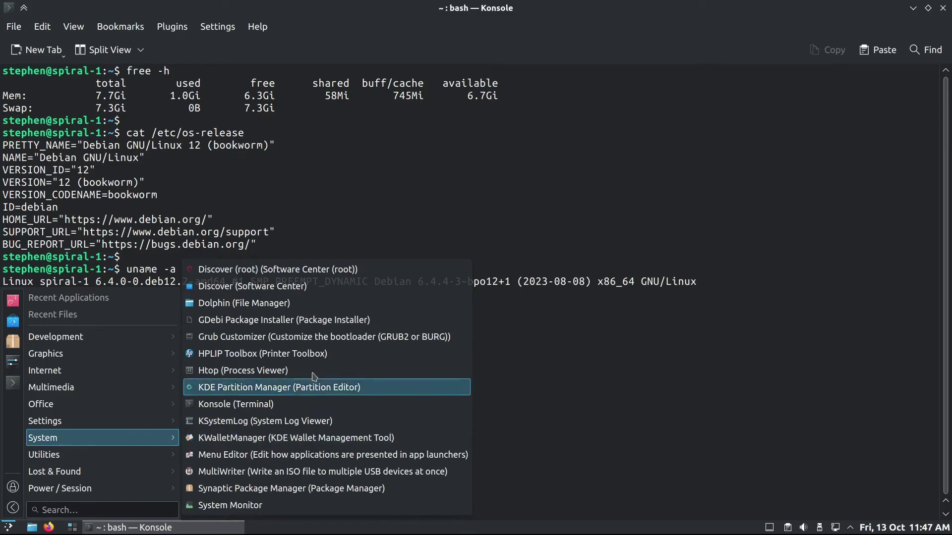
left_click(290, 287)
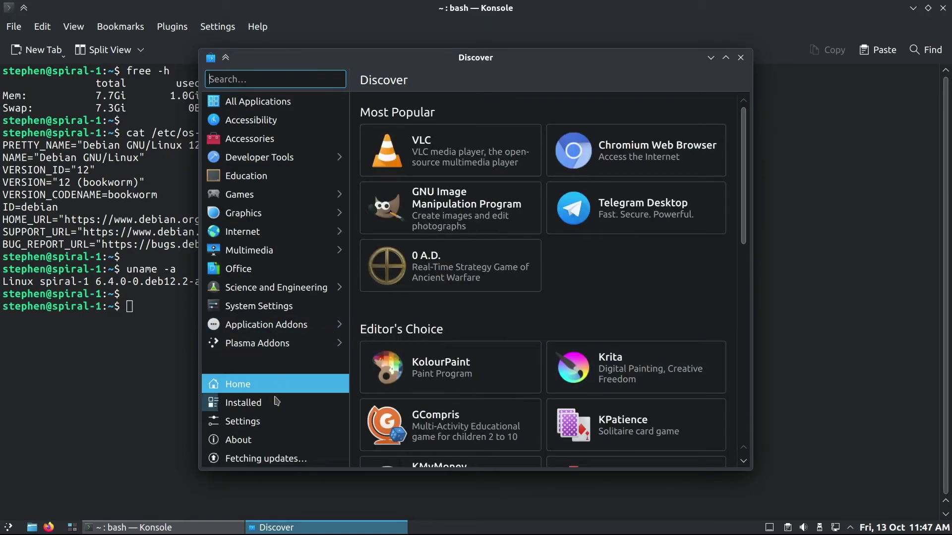
Step: Show Discover's Settings page with Flathub and the Debian Bookworm sources, window maximized
left_click(261, 423)
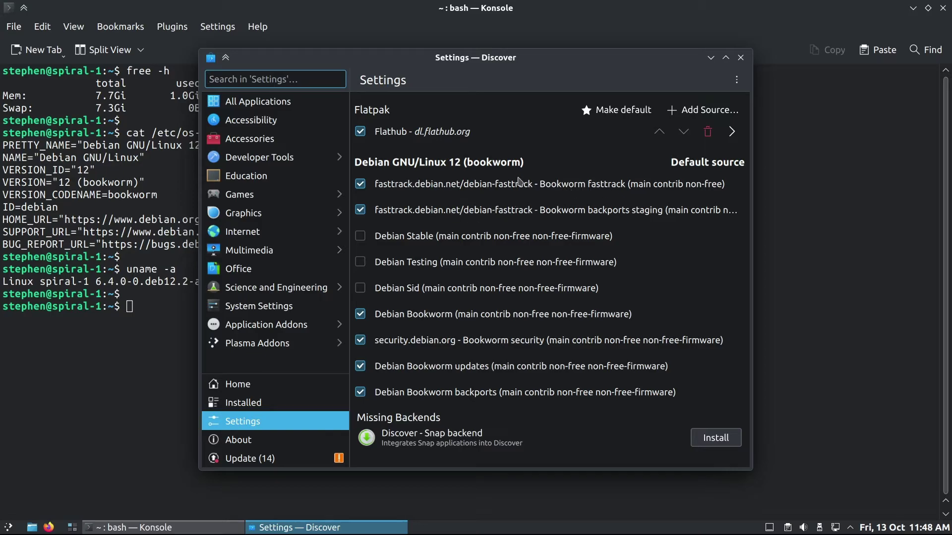
double_click(495, 62)
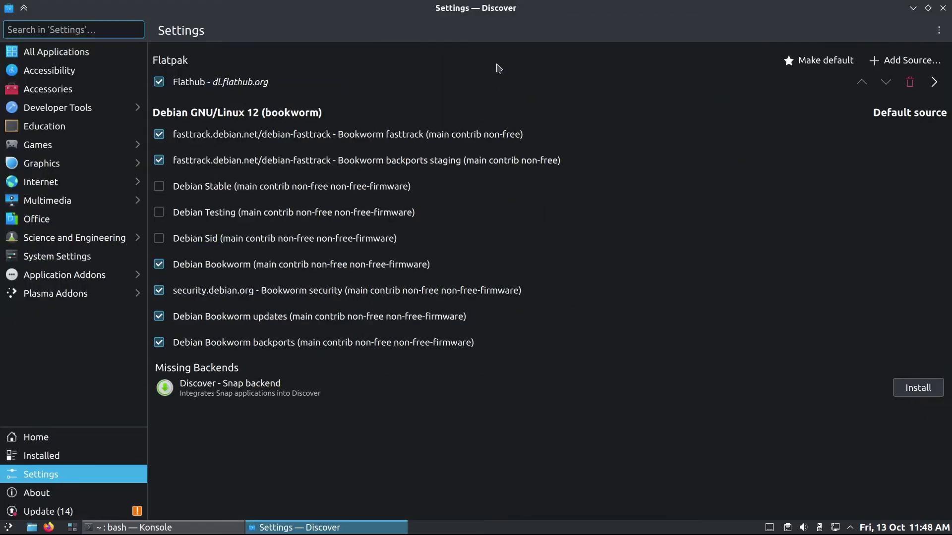
Step: Install all 14 pending updates with Update All, authorizing with the account password
left_click(52, 513)
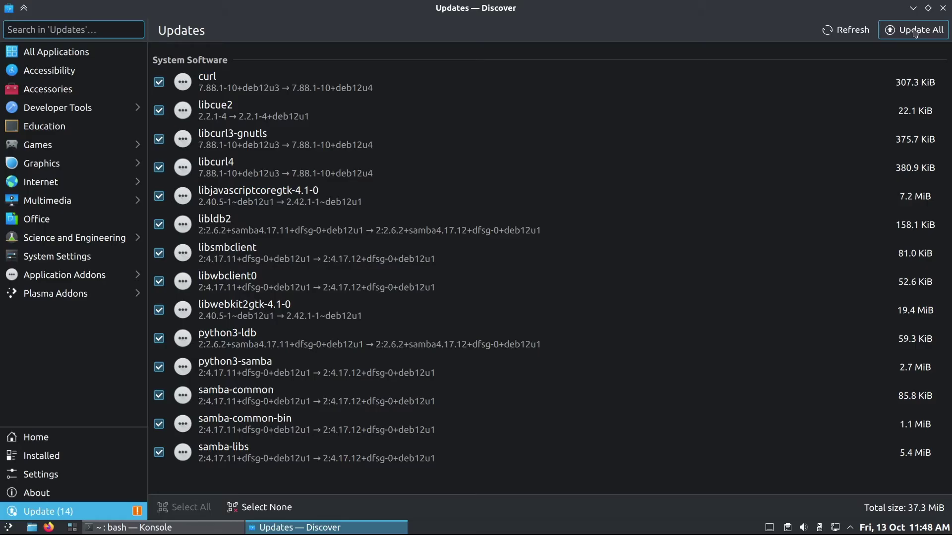
left_click(915, 31)
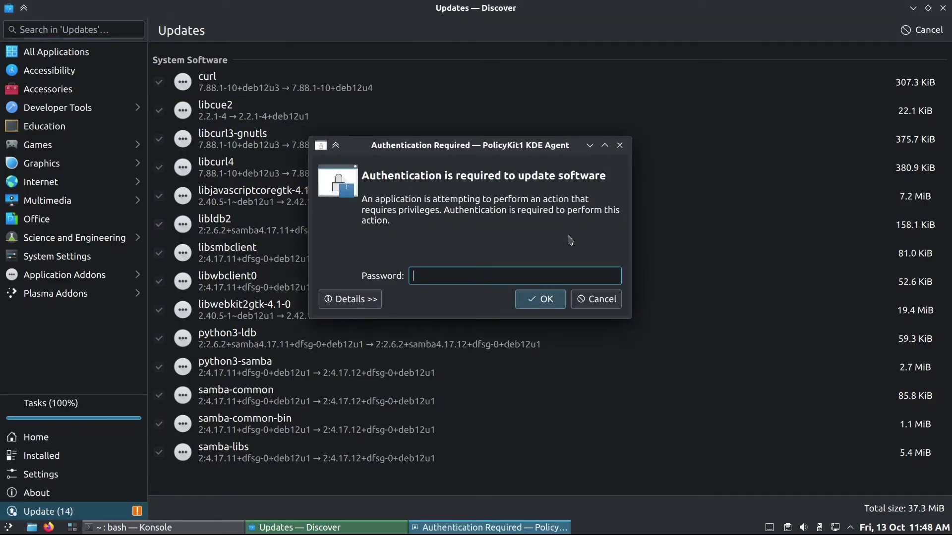
type("•••••••••")
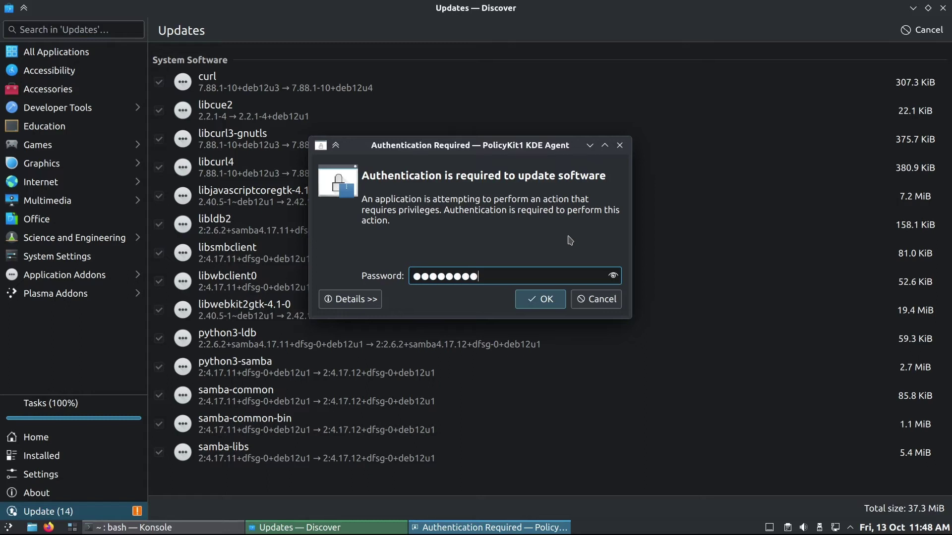
key("Return")
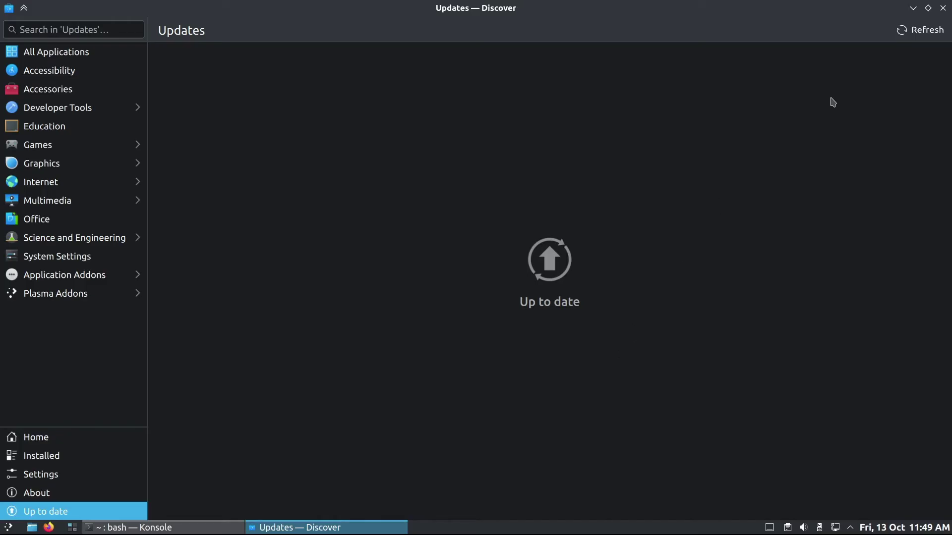
Step: Close Discover and reboot the machine with sudo reboot, entering the account password
left_click(943, 8)
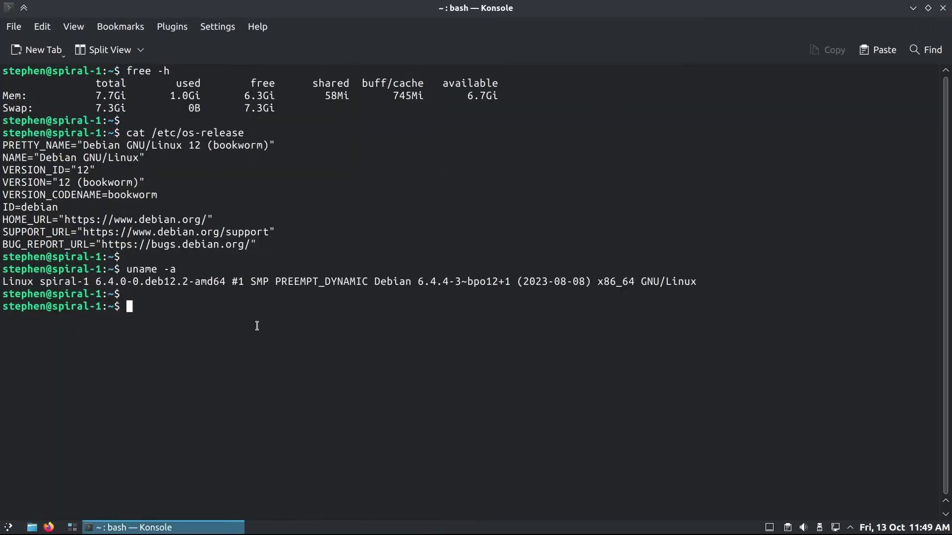
type("sudo reboot")
key("Return")
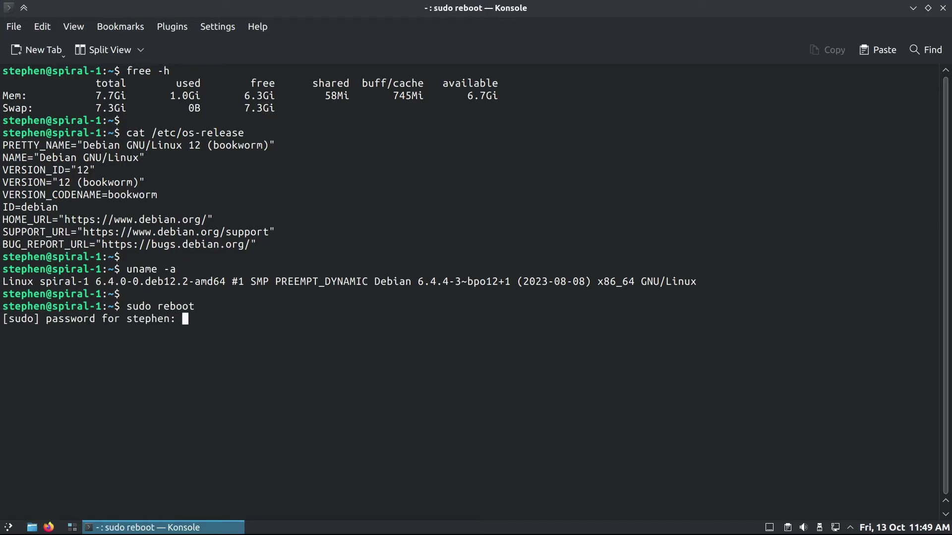
type("*********")
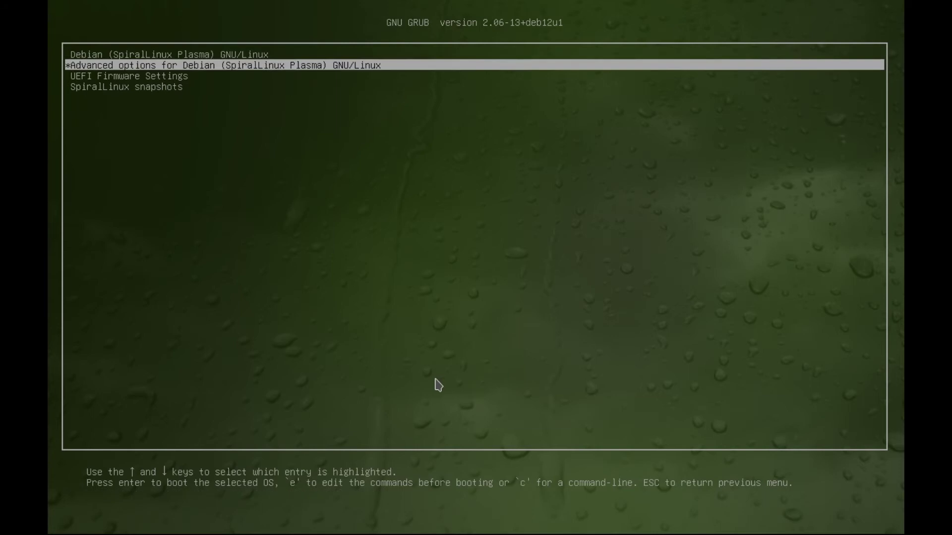
key("Down")
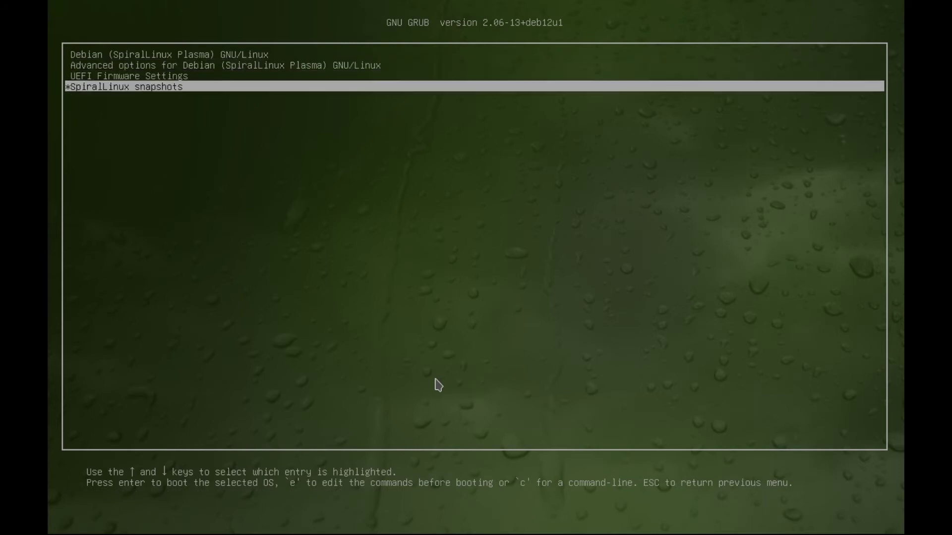
Step: Browse the pre and post apt entries under SpiralLinux snapshots, then boot Debian (SpiralLinux Plasma)
key("Return")
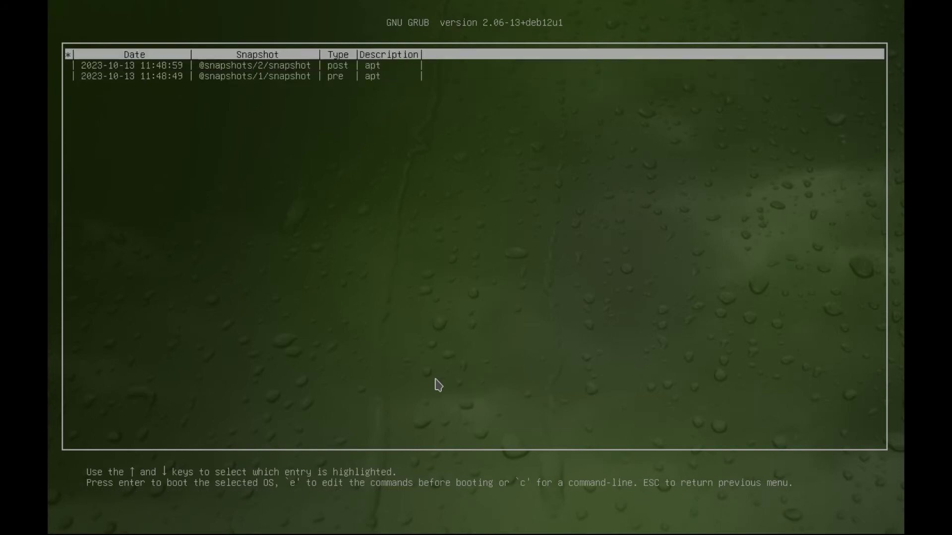
key("Down")
key("Down")
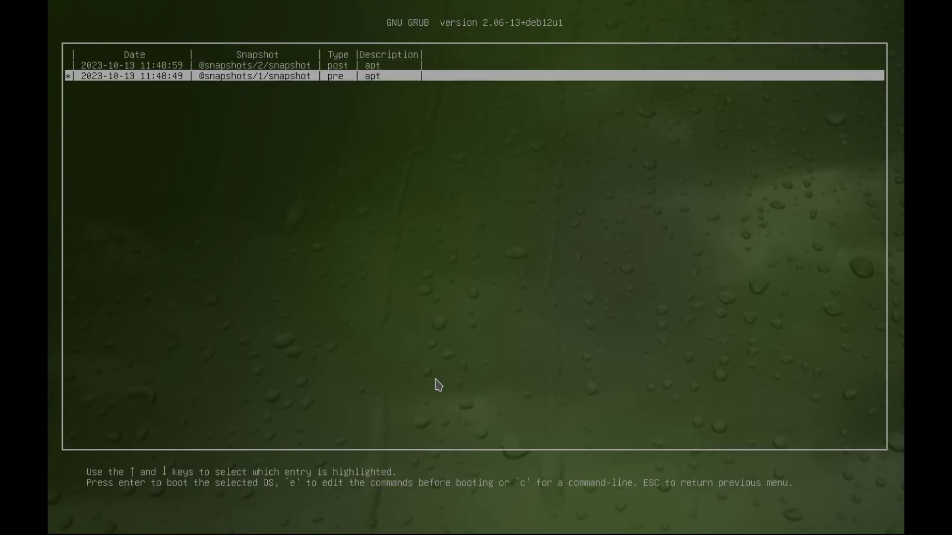
key("Up")
key("Down")
key("Up")
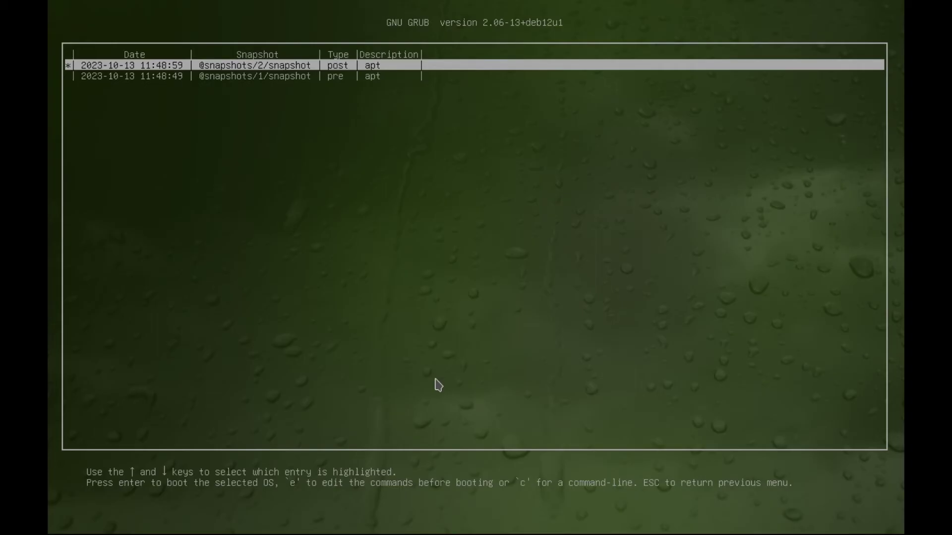
key("Escape")
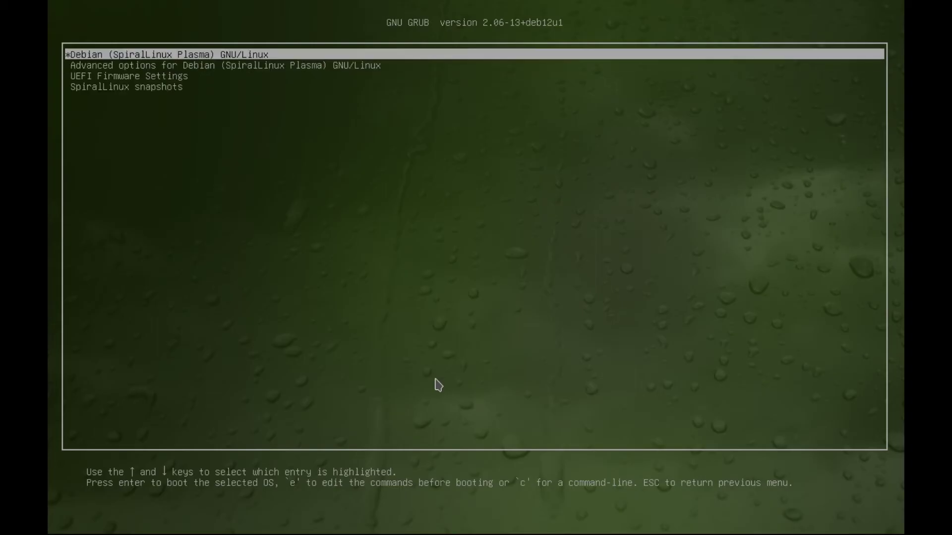
key("Return")
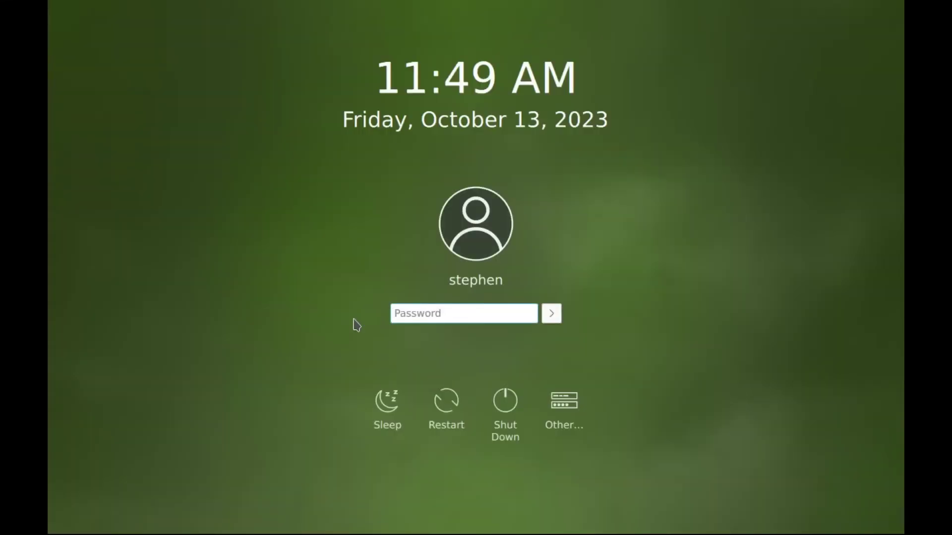
Step: Sign in at the login screen with the account password and open the application launcher
type("•••••••••")
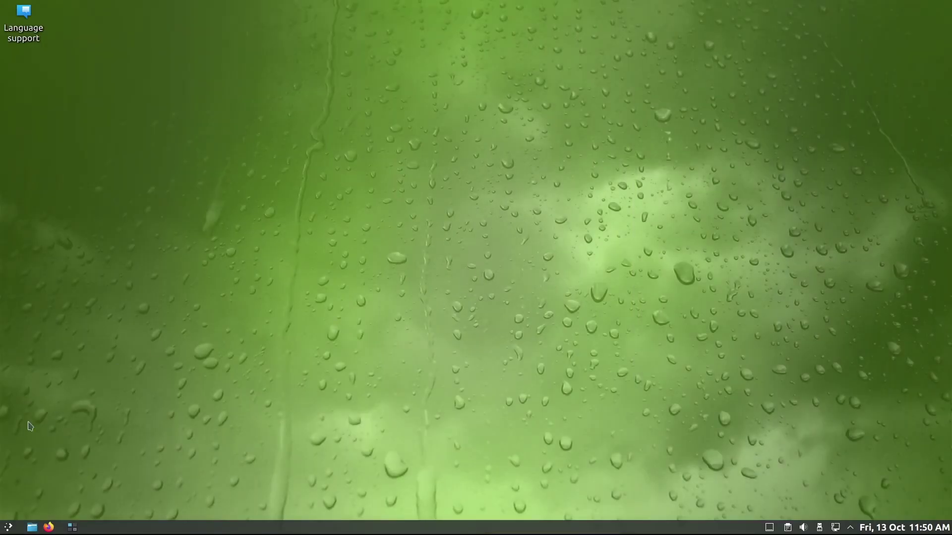
left_click(8, 528)
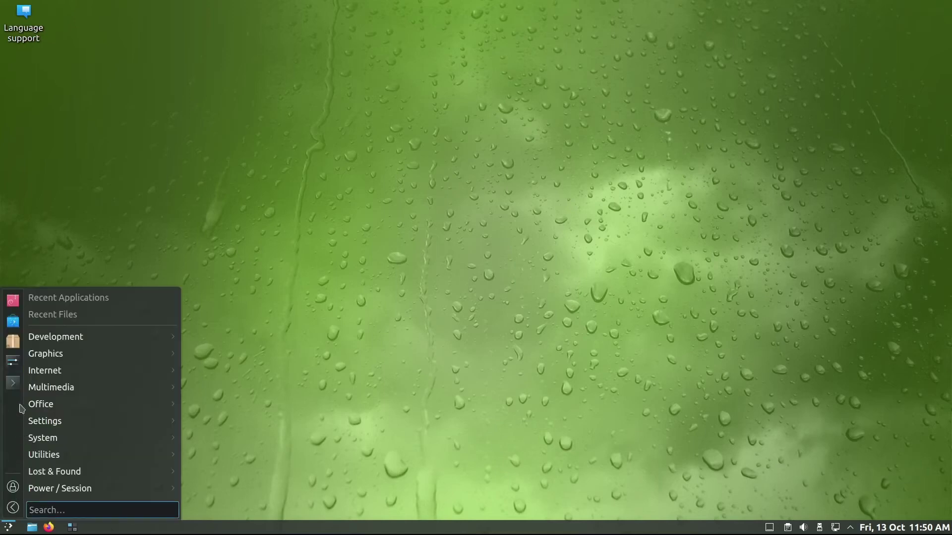
Step: In a new, enlarged Konsole, list btrfs subvolumes with sudo btrfs subvolume list / using the admin password
left_click(13, 383)
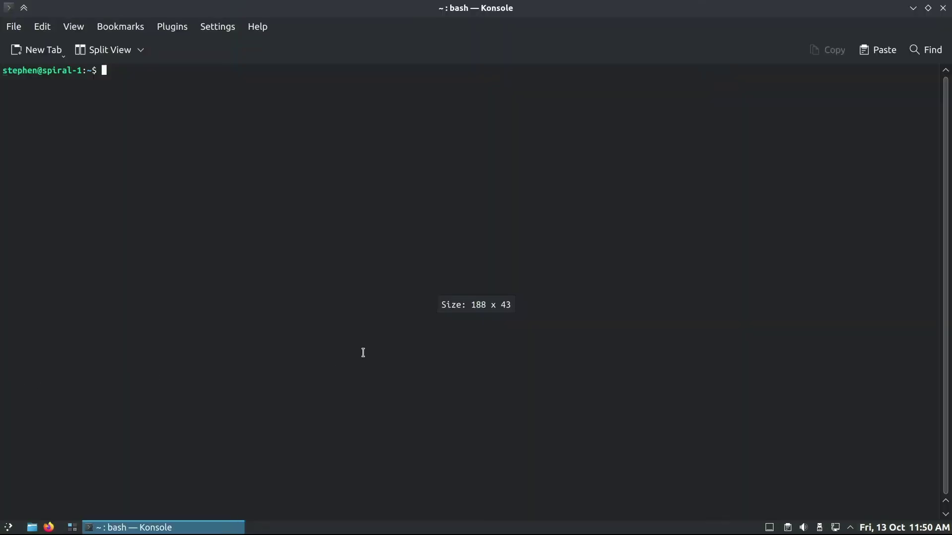
key("ctrl+plus")
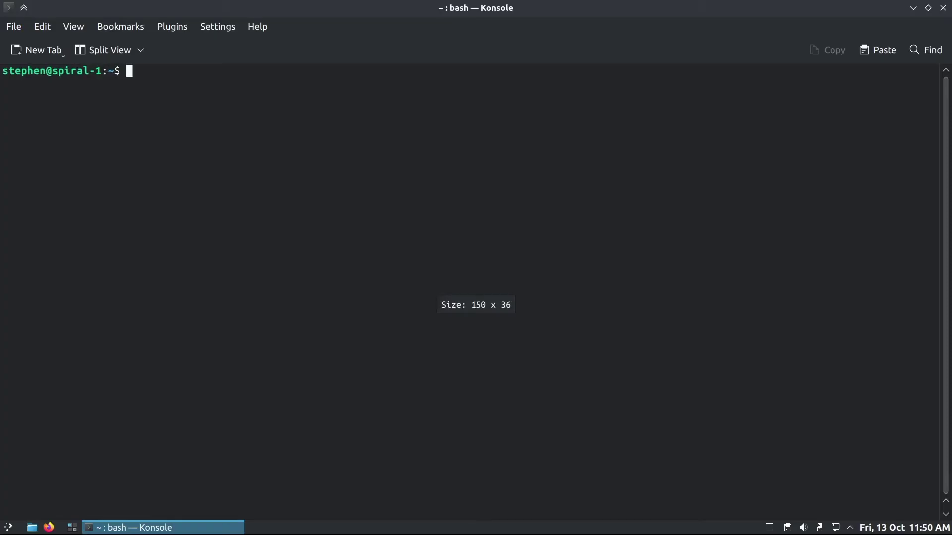
type("sud")
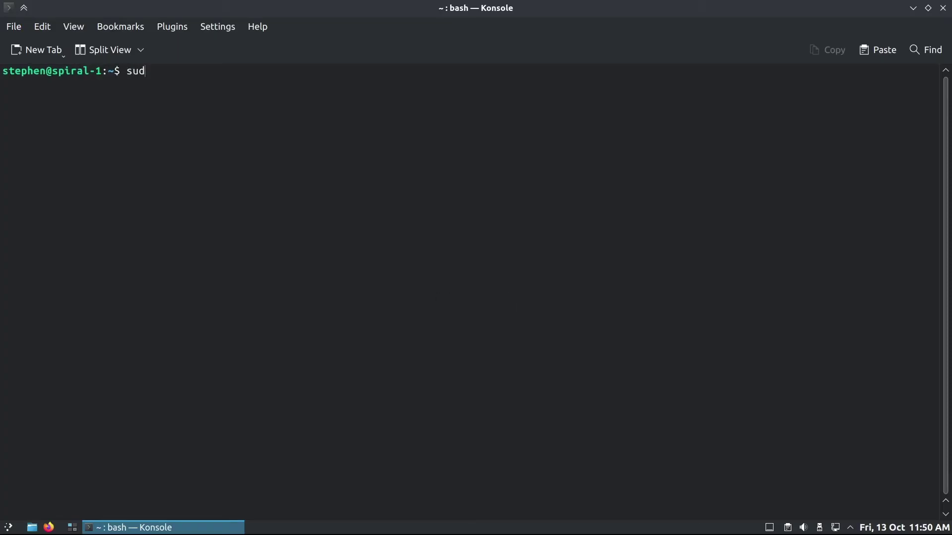
type("o btrfs sub")
key("Tab")
type("lis")
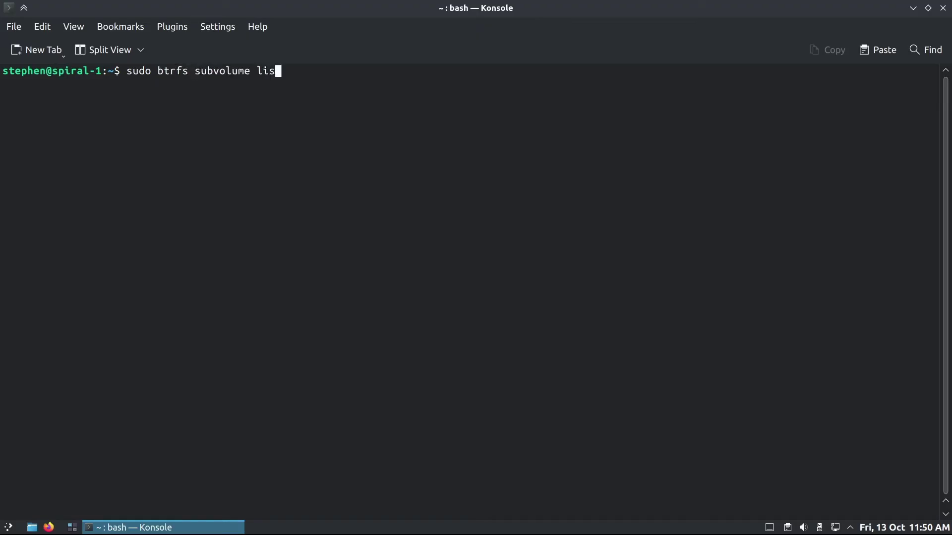
key("Tab")
type("/")
key("Return")
type("*********")
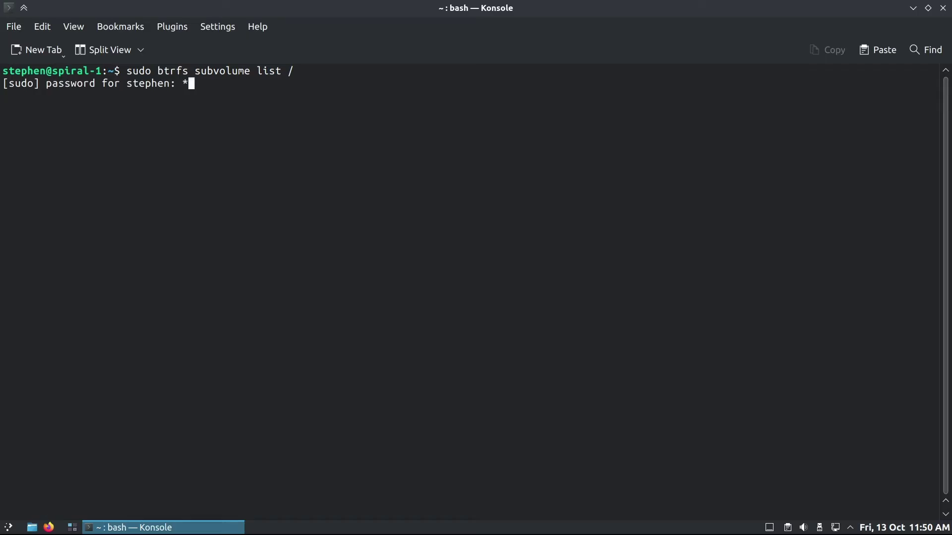
key("Return")
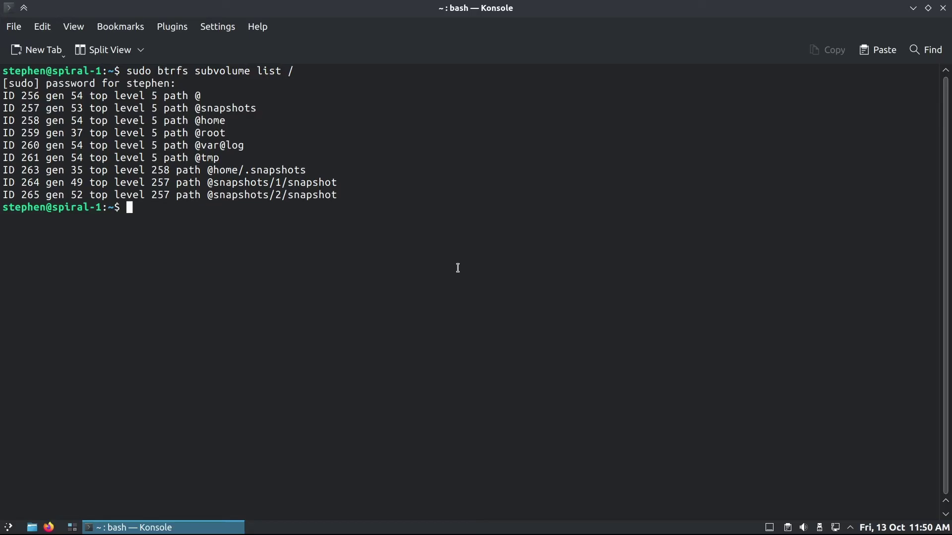
Step: Run snapper ls and highlight the 'apt' descriptions of snapshots 1 and 2
key("Return")
type("snapper ls")
key("Return")
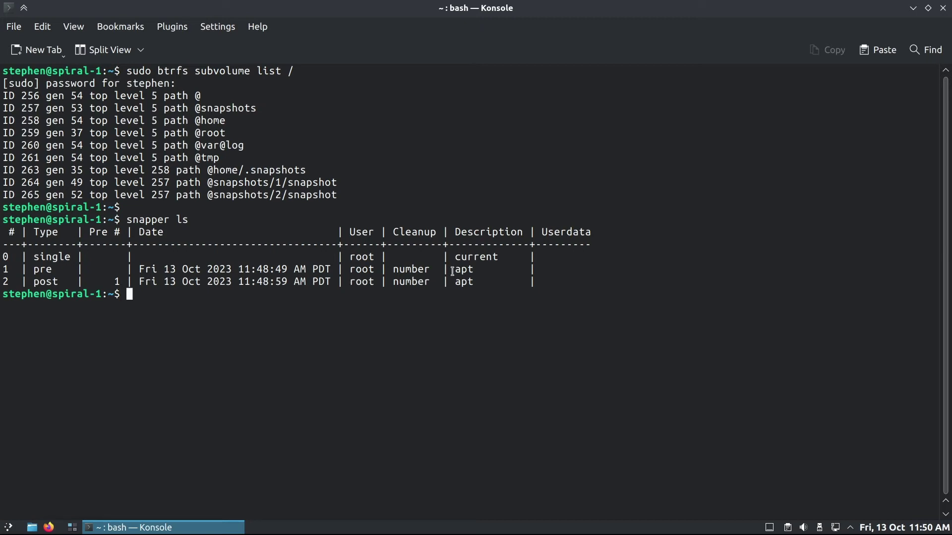
left_click_drag(453, 269, 515, 269)
left_click_drag(452, 282, 512, 282)
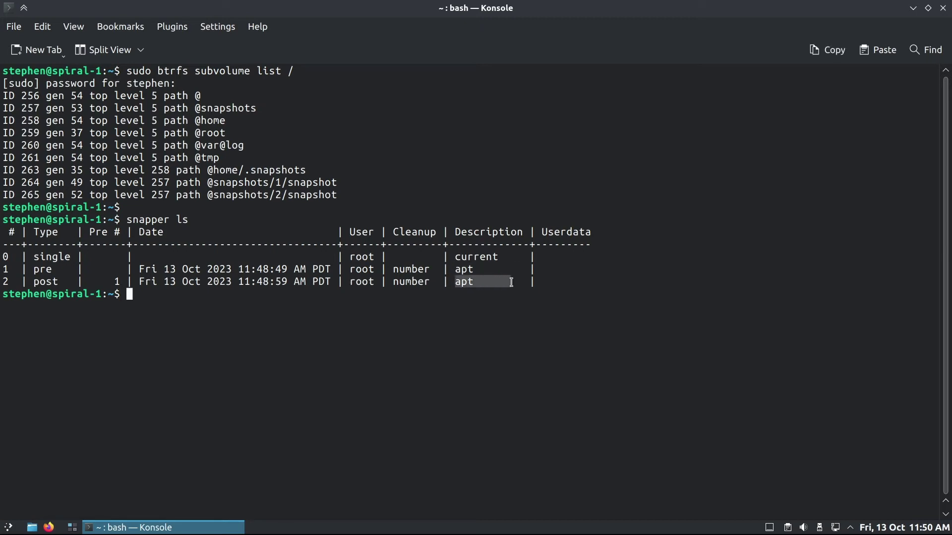
left_click(485, 379)
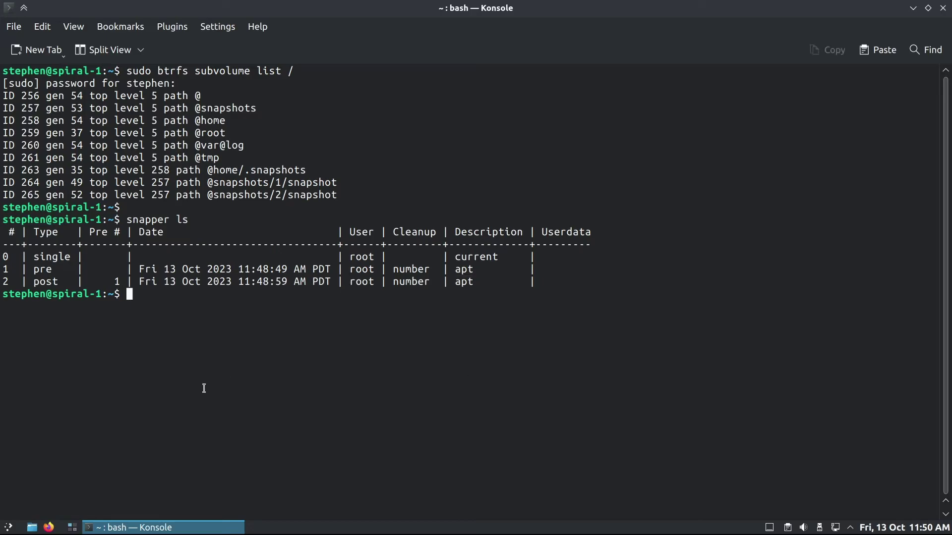
Step: Launch Snapper GUI from the Utilities menu and maximize its window
left_click(9, 528)
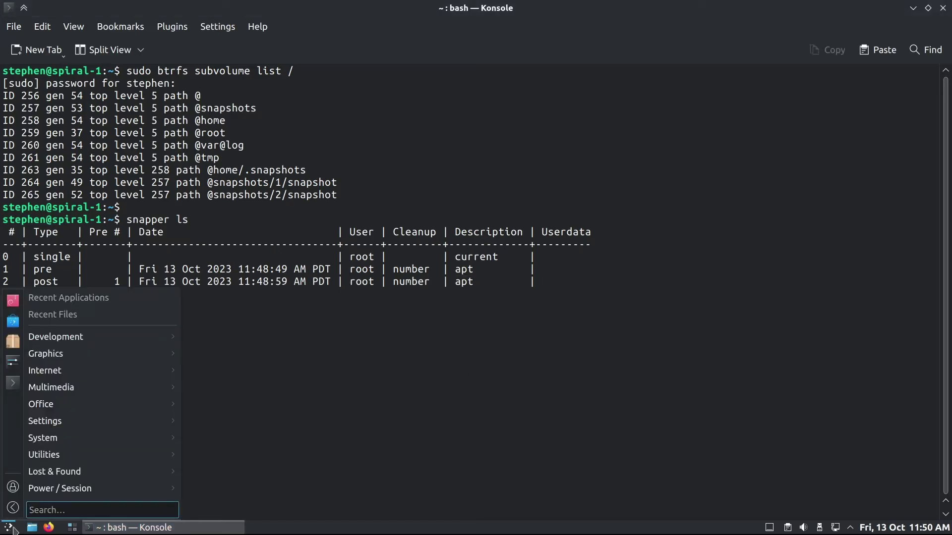
mouse_move(54, 459)
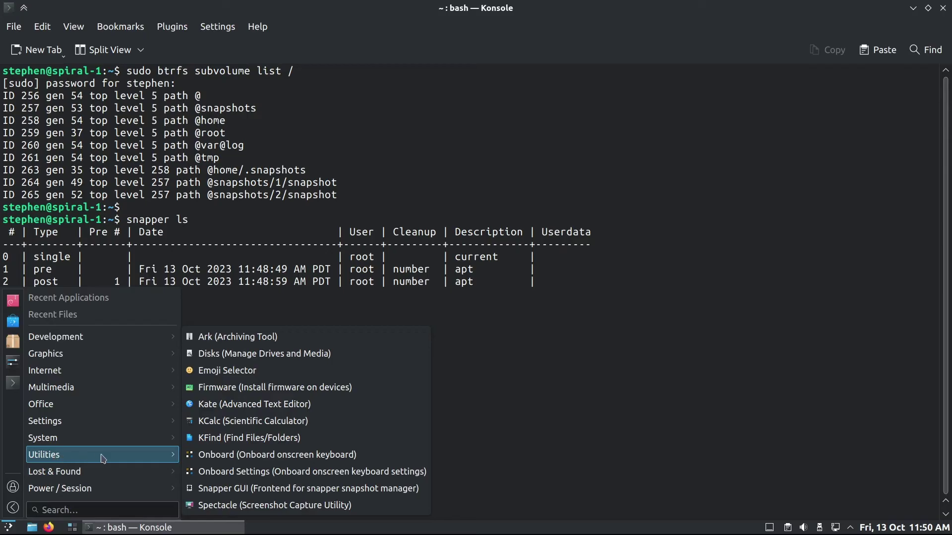
left_click(261, 489)
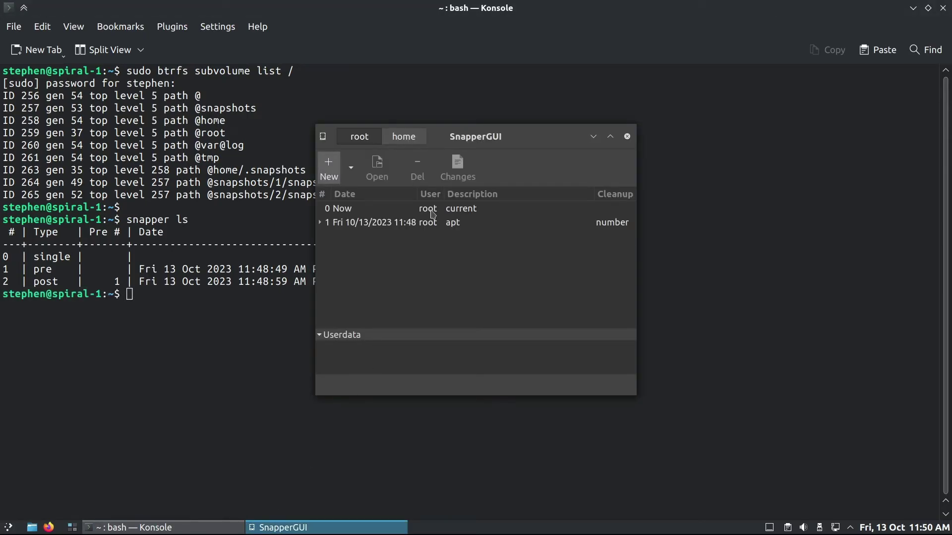
double_click(517, 136)
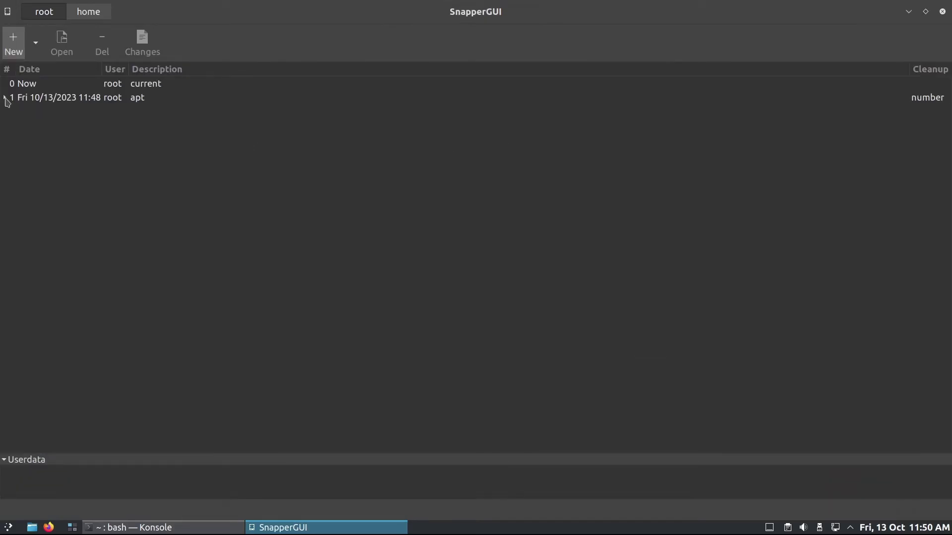
Step: Append 'update' to the descriptions of snapshots 1 and 2 so both read 'apt update'
left_click(5, 98)
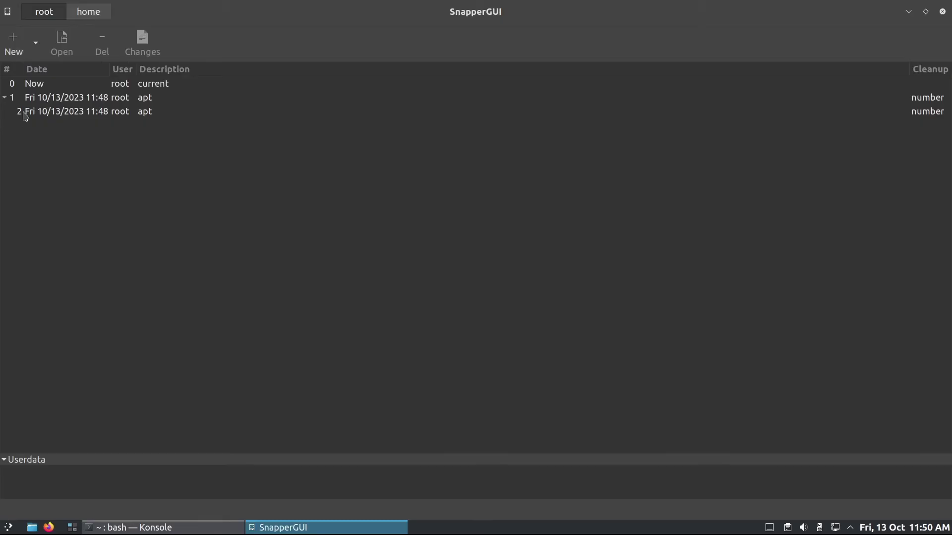
double_click(168, 98)
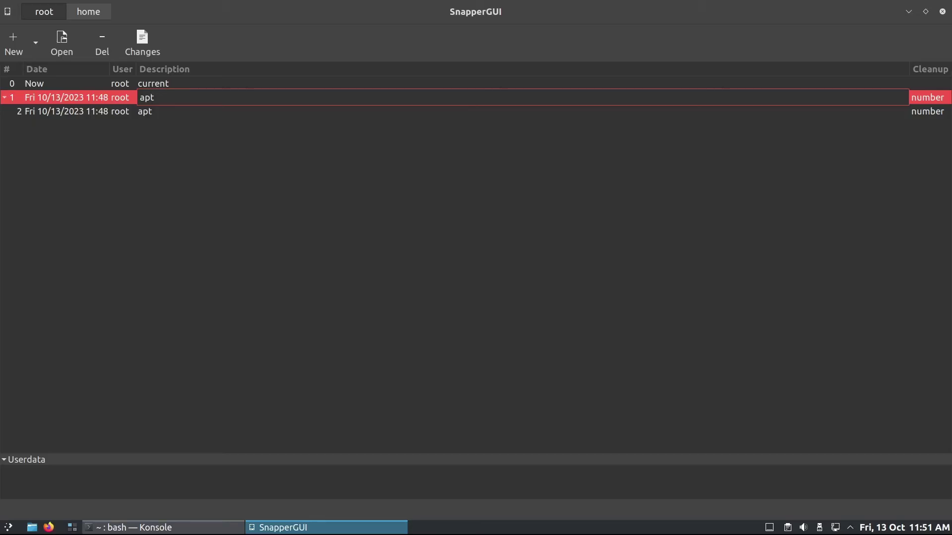
type("update")
left_click(175, 111)
left_click(175, 112)
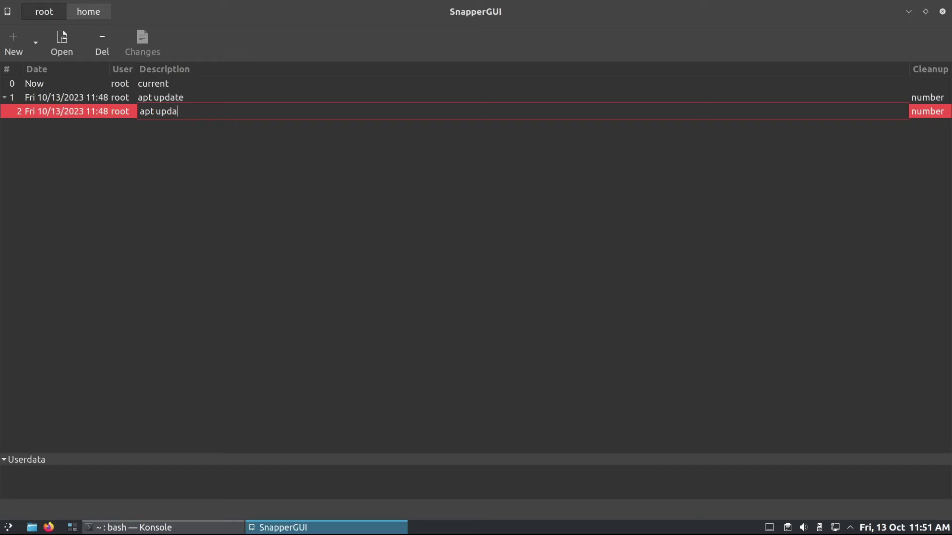
key("Return")
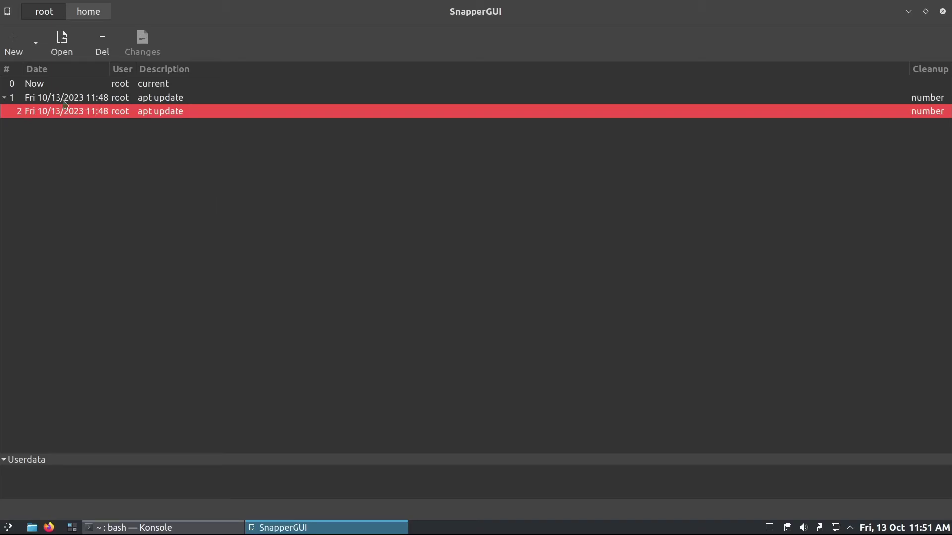
Step: Create a new root snapshot via New > Create Snapshot, described '***Updated base install***'
left_click(37, 47)
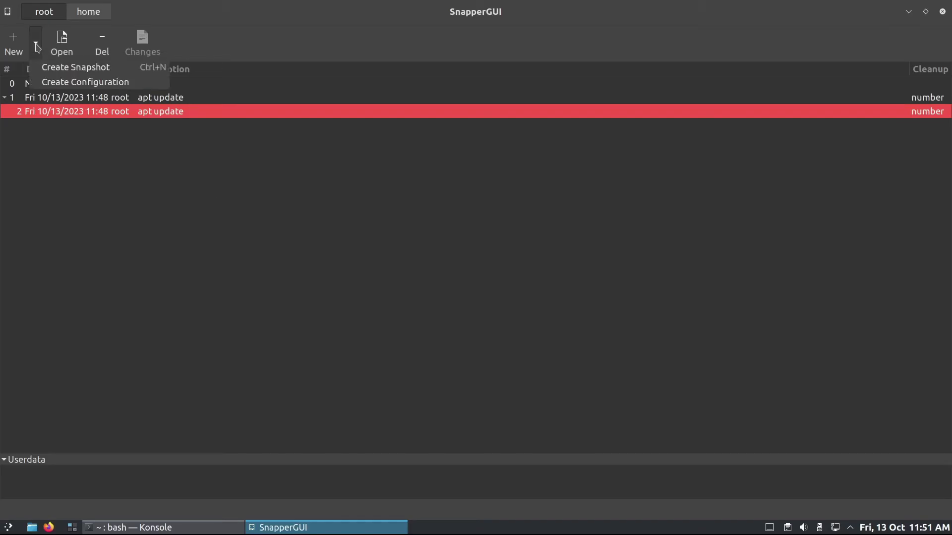
left_click(45, 70)
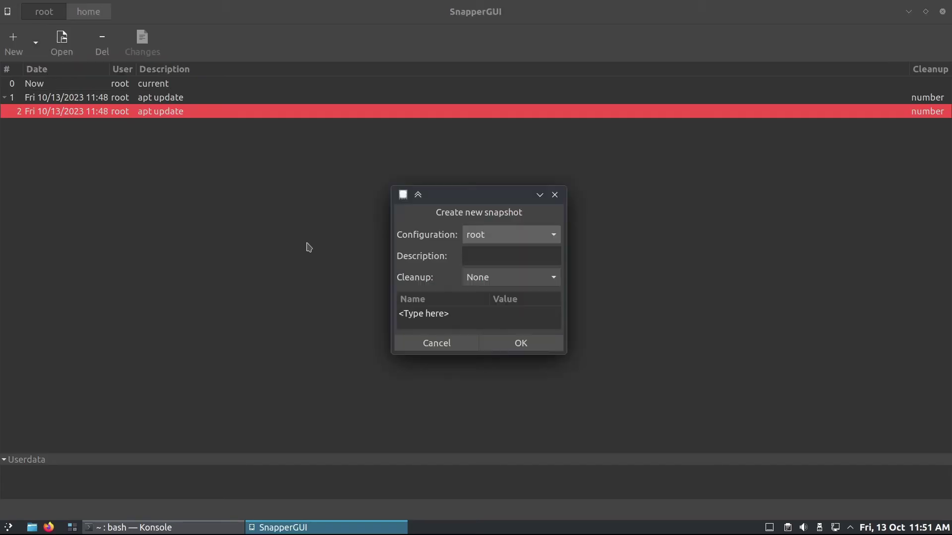
left_click(493, 254)
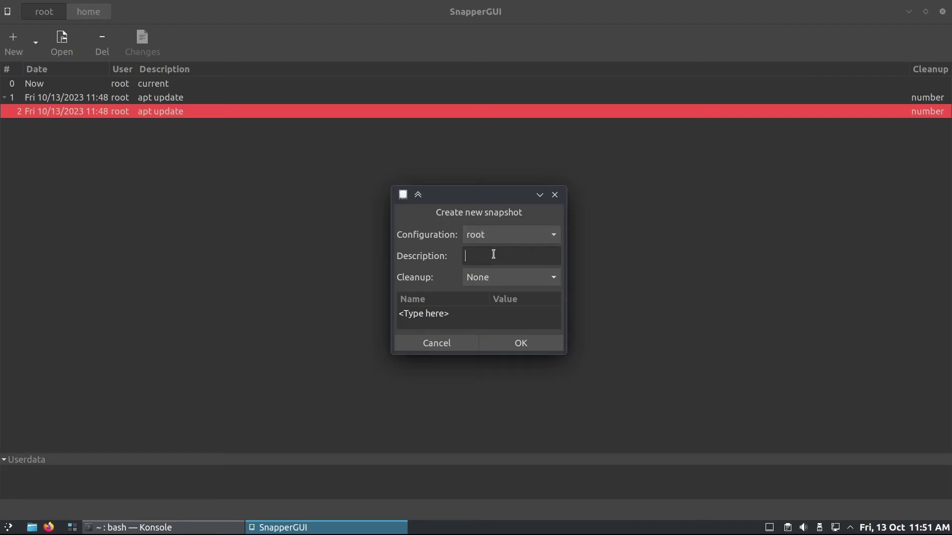
type("***Updated base install***")
left_click(521, 349)
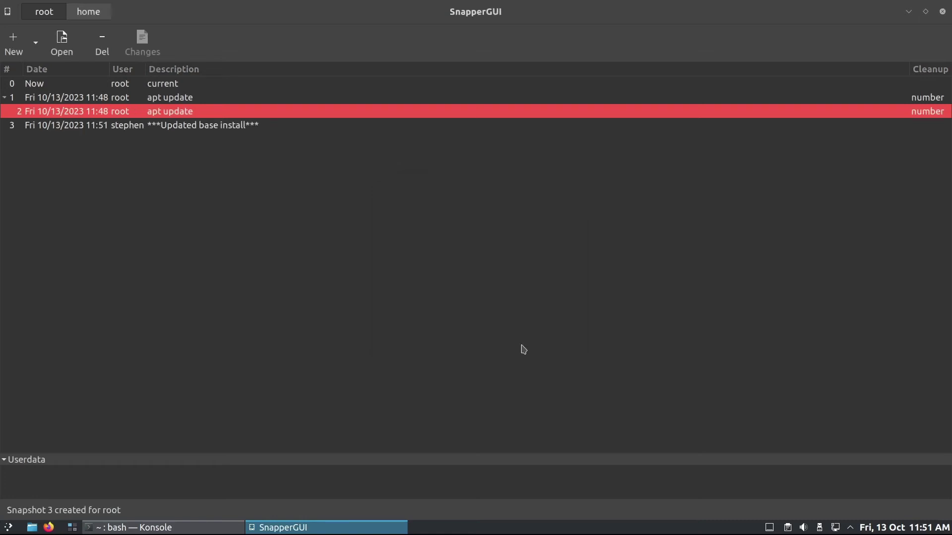
Step: Close Snapper GUI, rerun snapper ls, and highlight snapshot 3's empty cleanup field
left_click(943, 13)
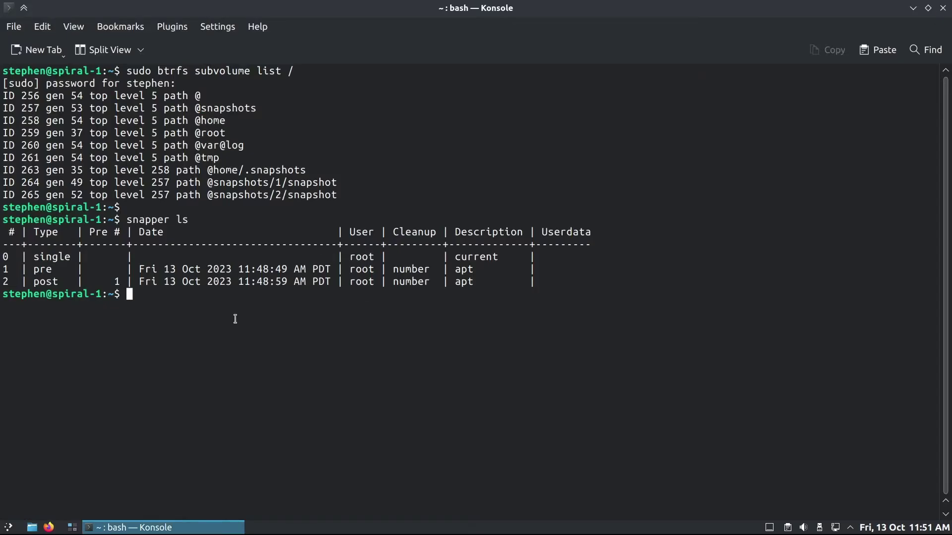
key("Return")
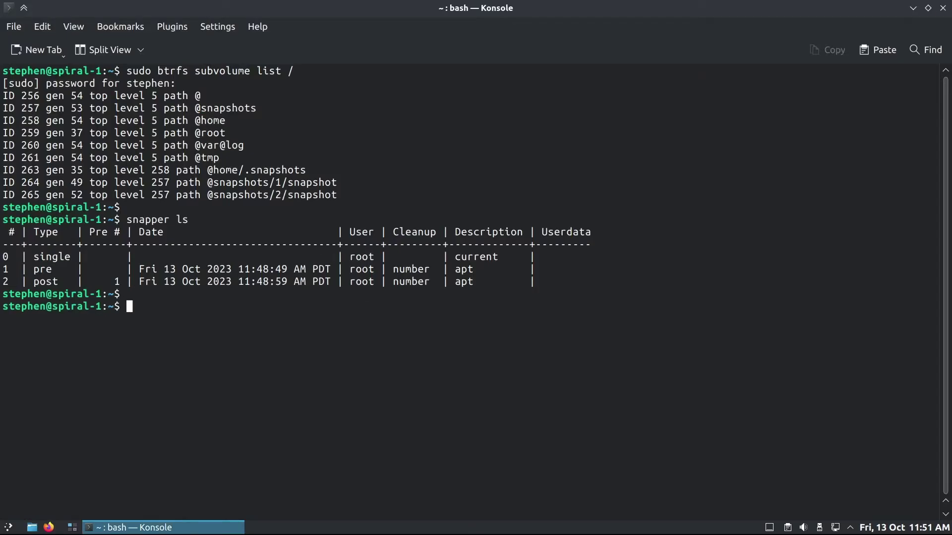
type("snapper ls")
key("Return")
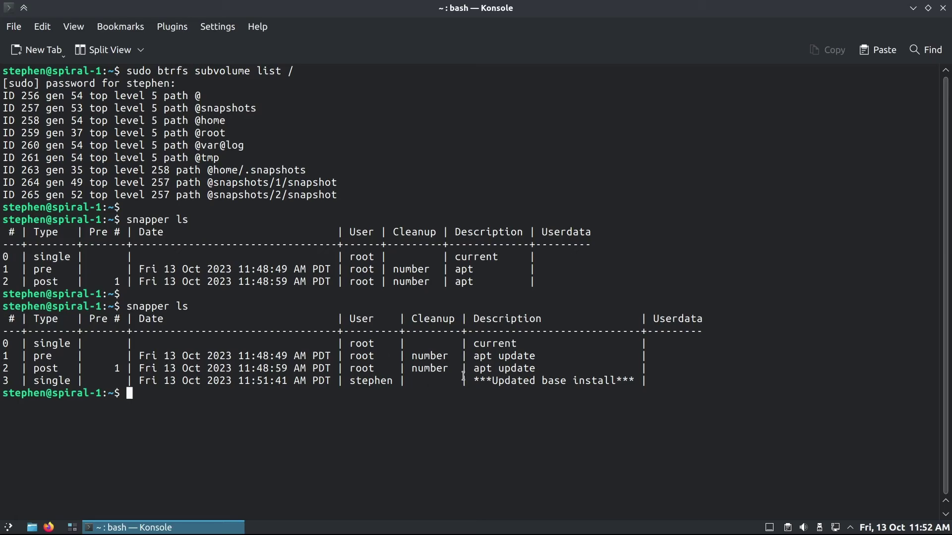
double_click(431, 386)
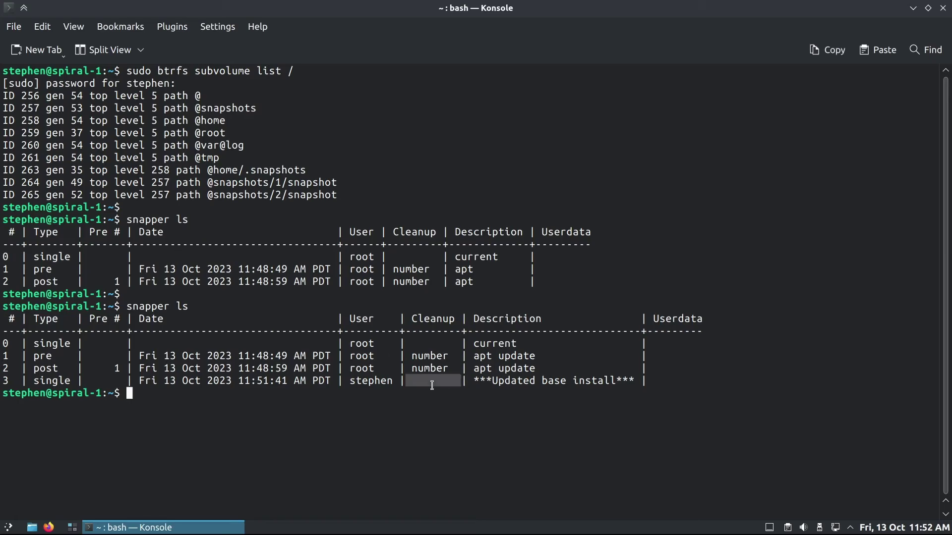
left_click(537, 425)
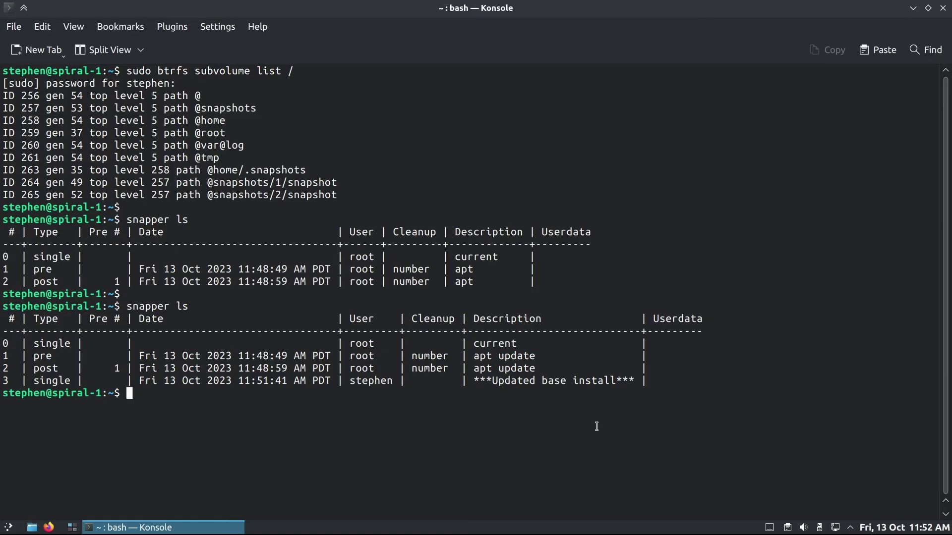
Step: Clear the screen, run sudo apt install neofetch, then snapper ls to show snapshots 4 and 5
key("ctrl+l")
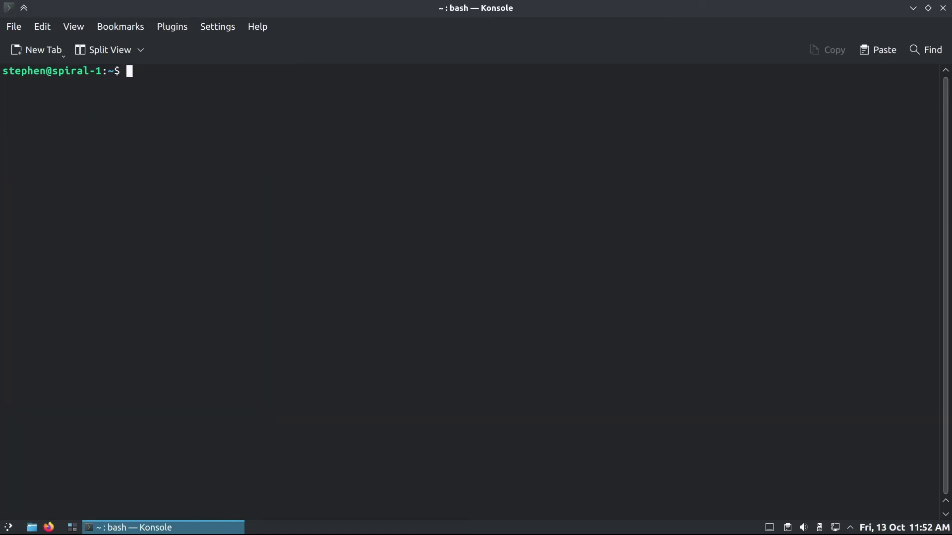
type("sudo apt install neofetch")
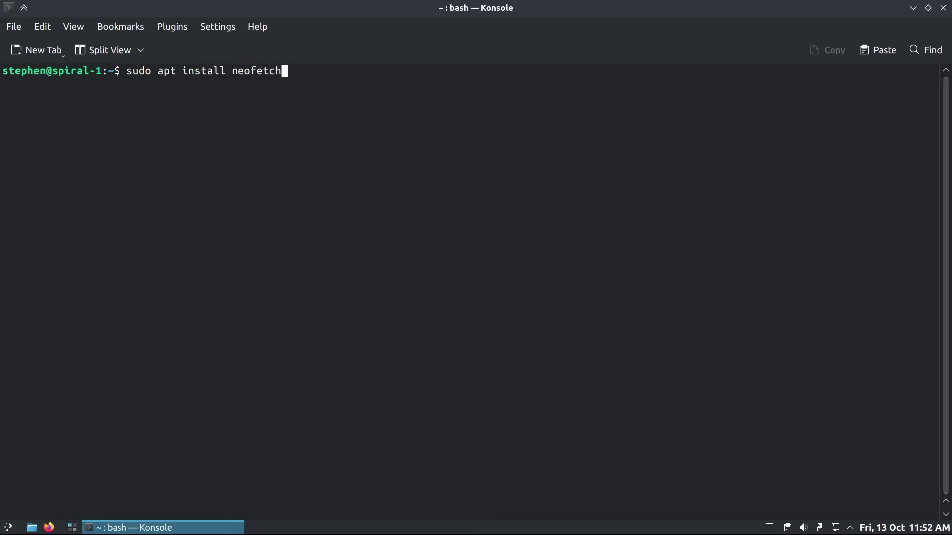
key("Return")
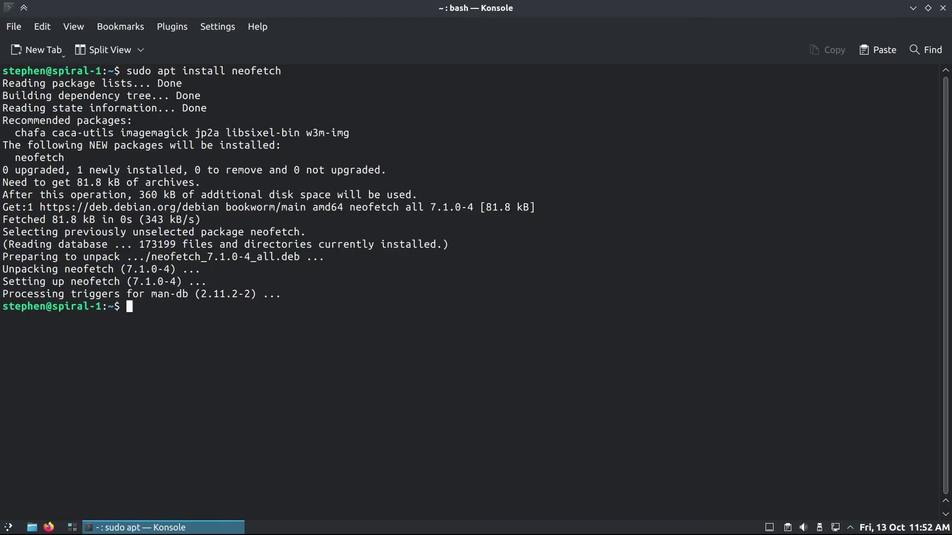
key("Return")
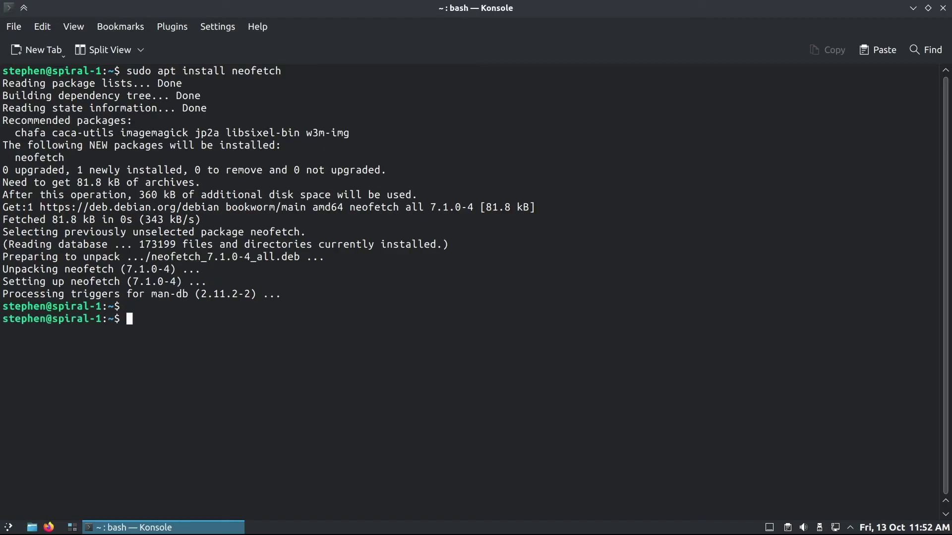
type("snapper ls")
key("Return")
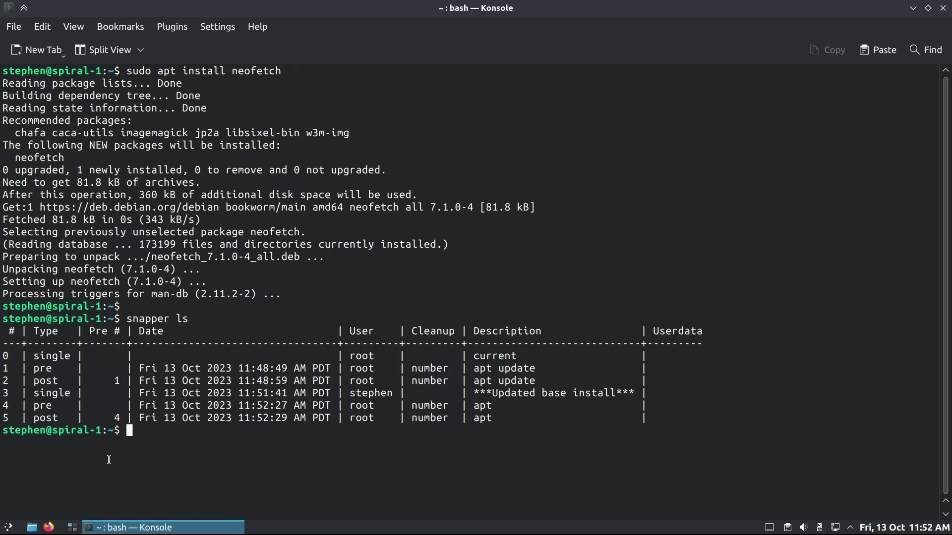
Step: Launch Snapper GUI from the Utilities menu and maximize its window
left_click(9, 528)
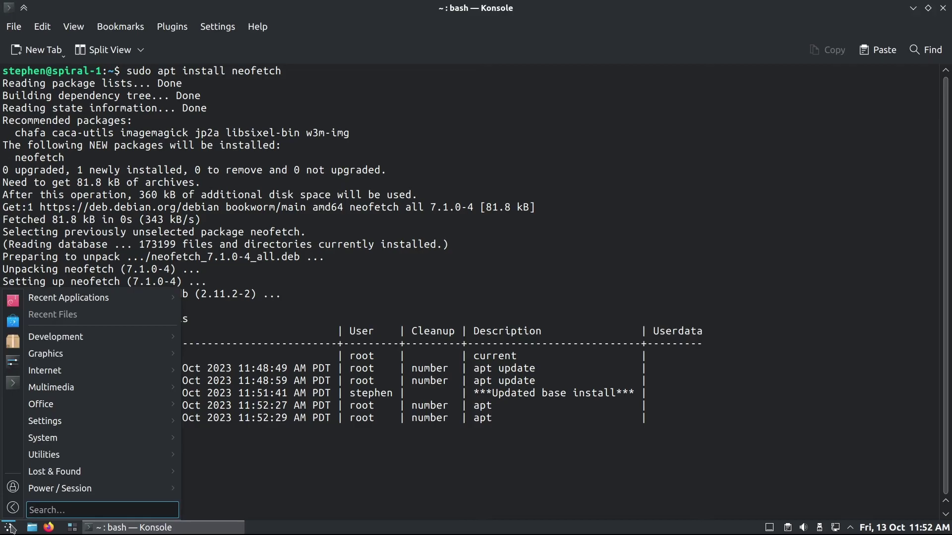
mouse_move(44, 461)
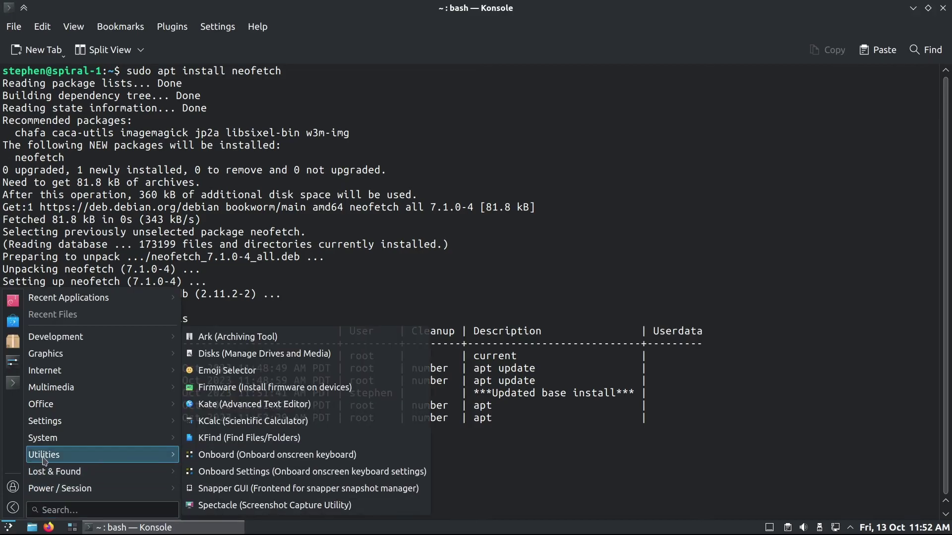
left_click(262, 490)
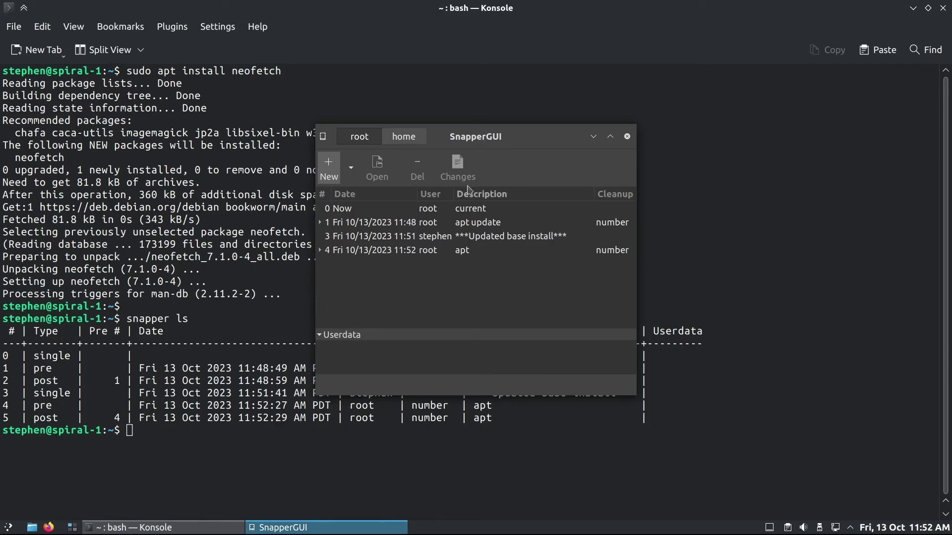
double_click(492, 139)
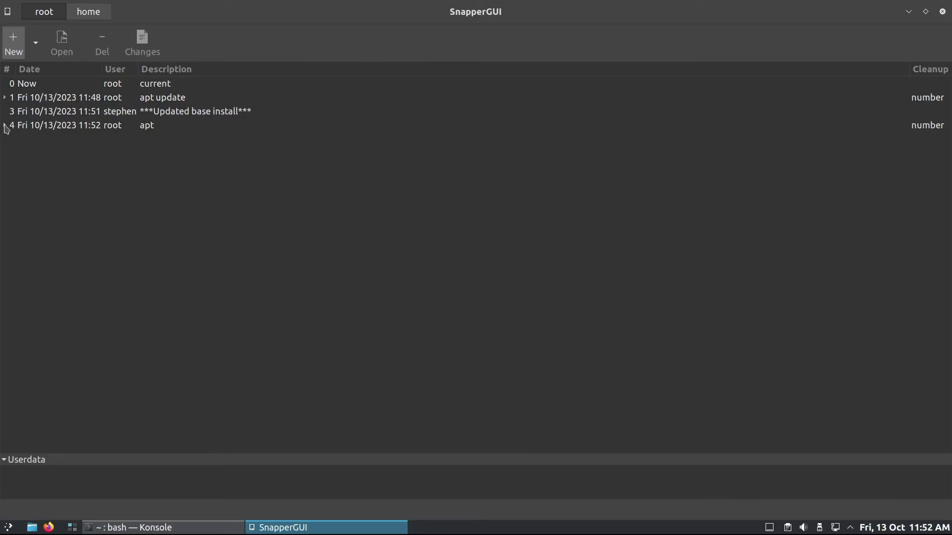
Step: Append 'install neofetch' to snapshots 4 and 5 descriptions, then close Snapper GUI
left_click(5, 127)
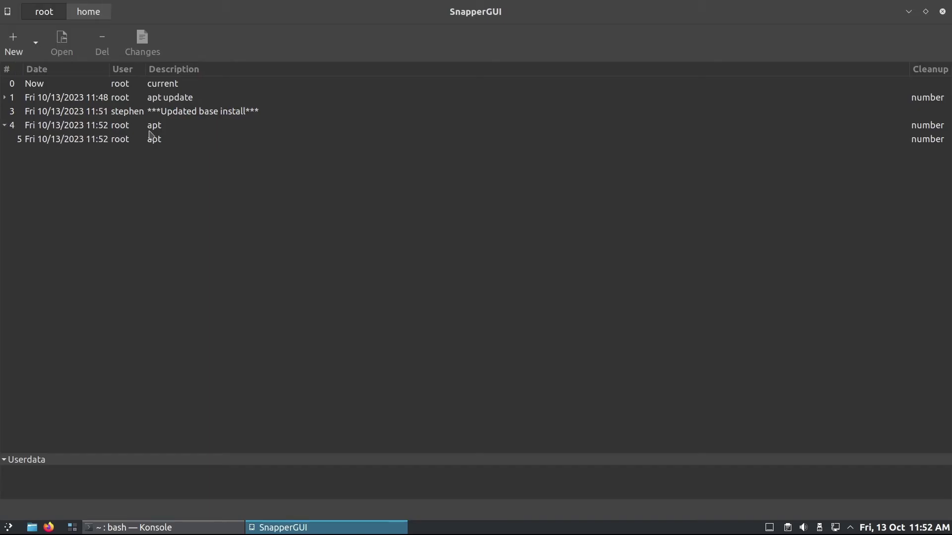
double_click(186, 125)
left_click(190, 125)
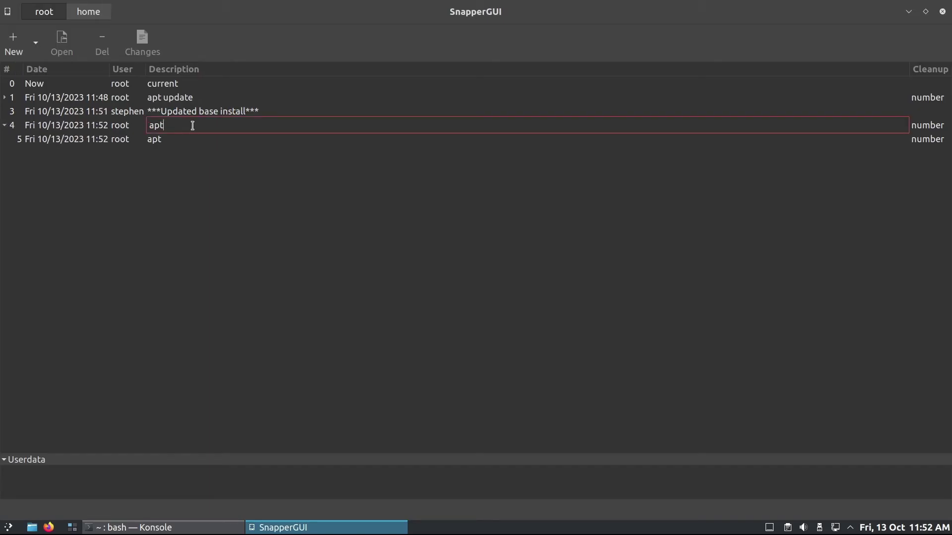
type("install neofetch")
double_click(180, 143)
left_click(187, 142)
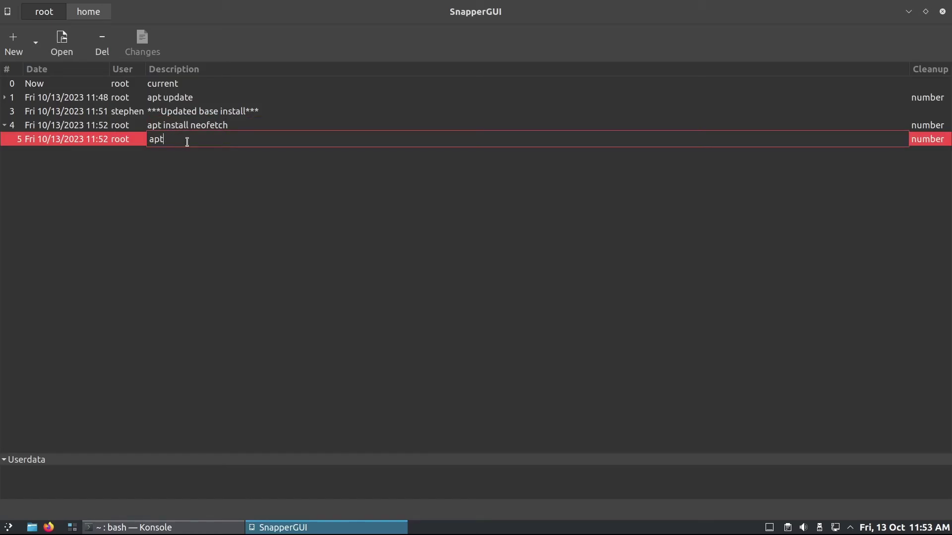
type("install neofetch")
key("Return")
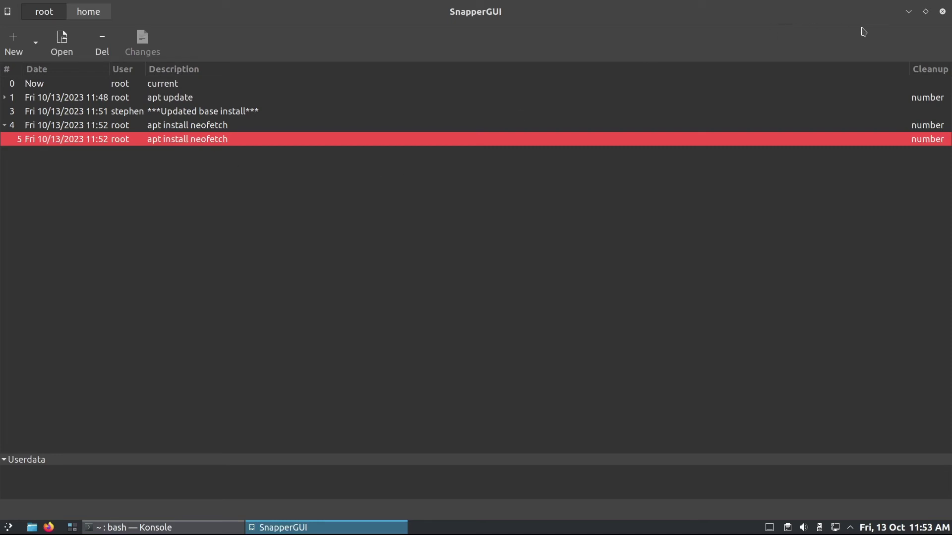
left_click(944, 12)
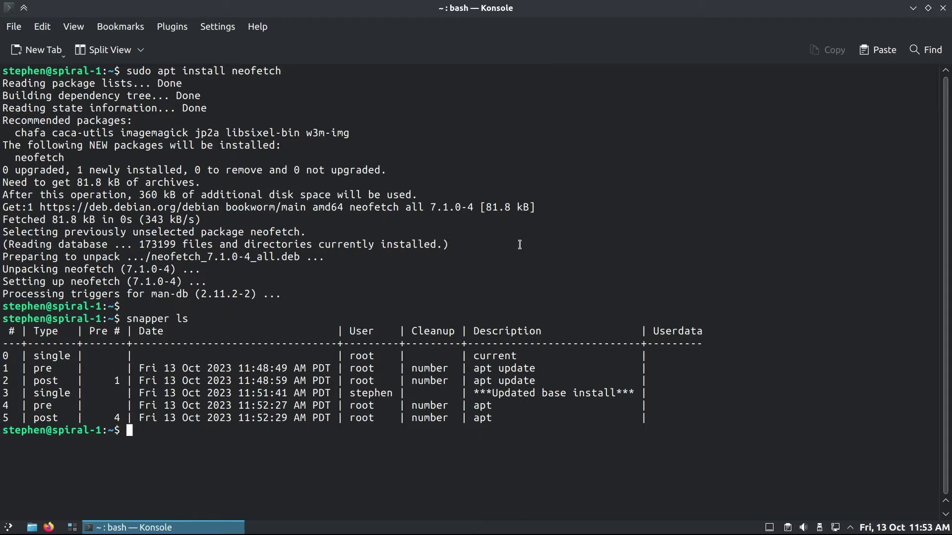
Step: Clear the screen and run snapper ls to confirm the relabelled snapshots 4 and 5
key("ctrl+l")
type("sna")
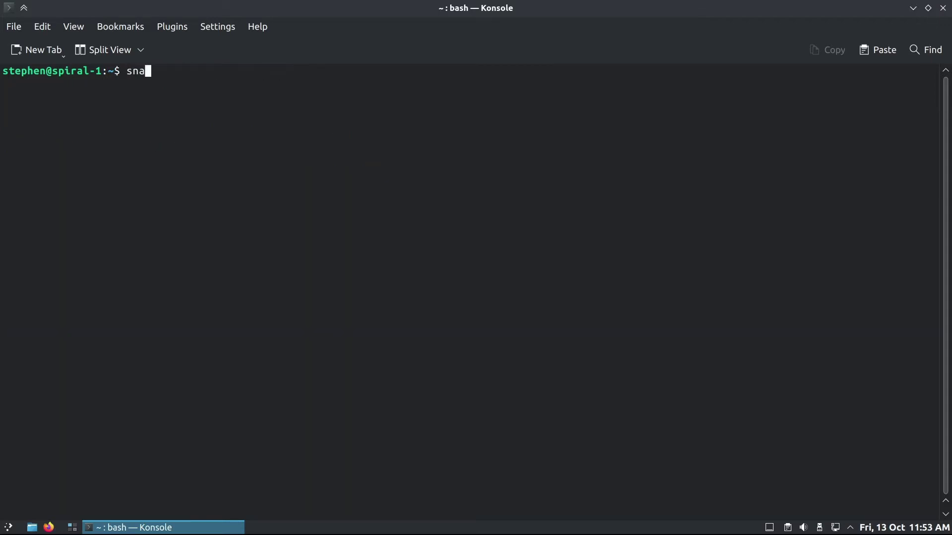
type("pper ls")
key("Return")
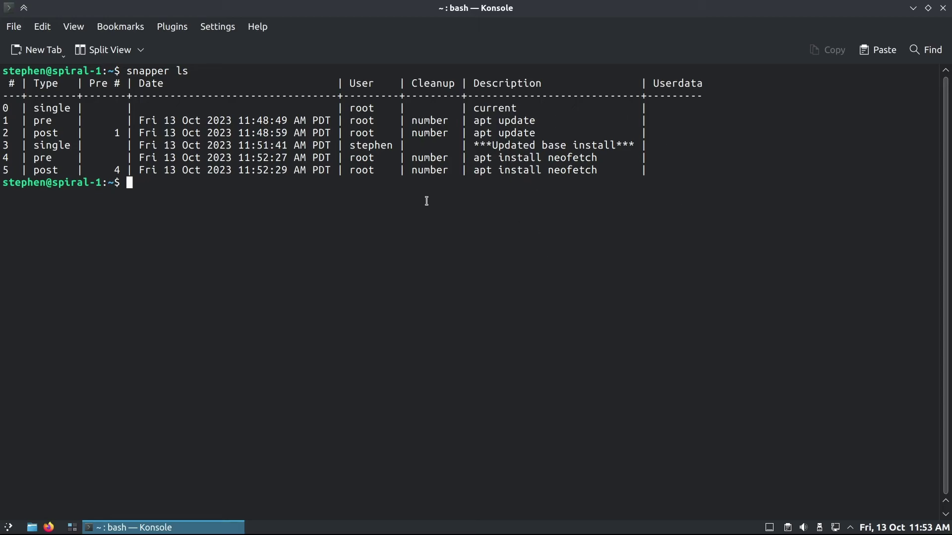
Step: Run neofetch, highlight the Plasma 5.27.5 desktop line, then clear the terminal
key("Return")
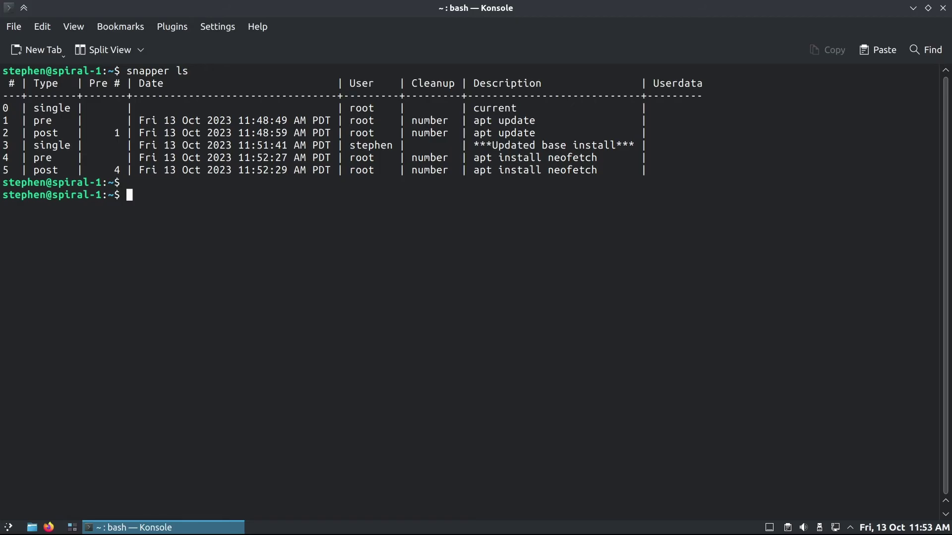
type("neofetch")
key("Return")
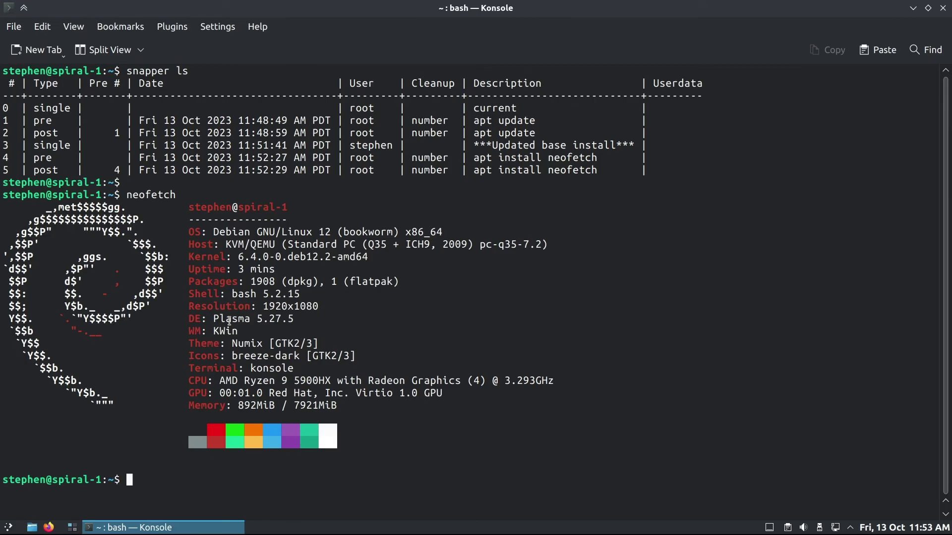
left_click_drag(214, 319, 301, 320)
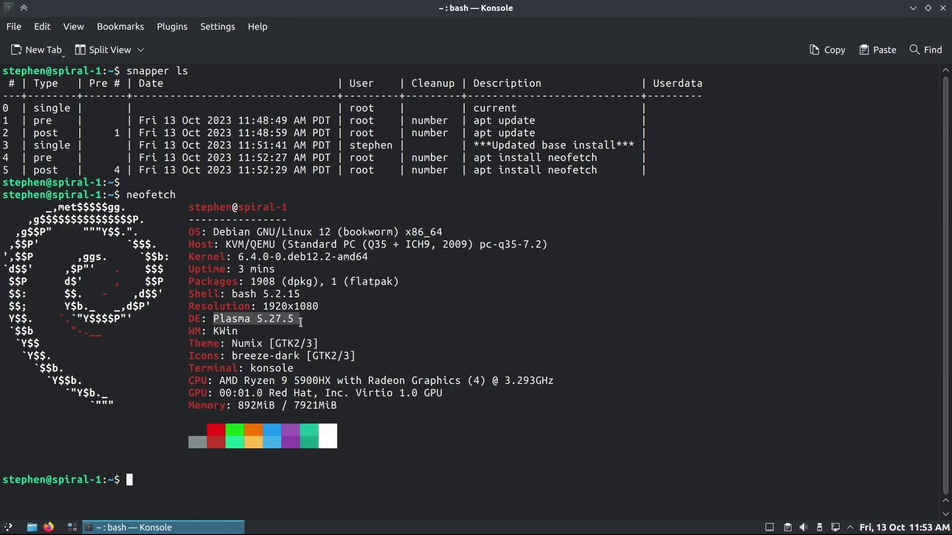
left_click(654, 350)
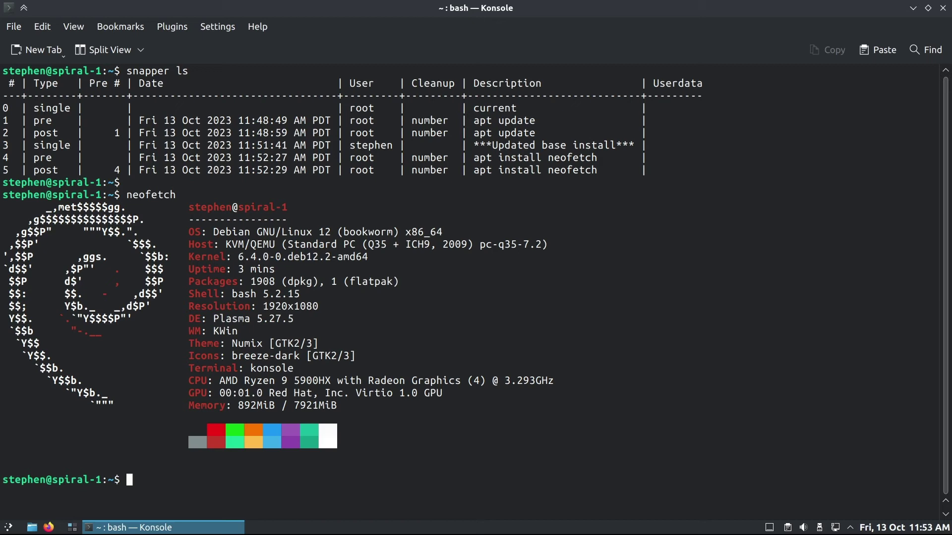
key("ctrl+l")
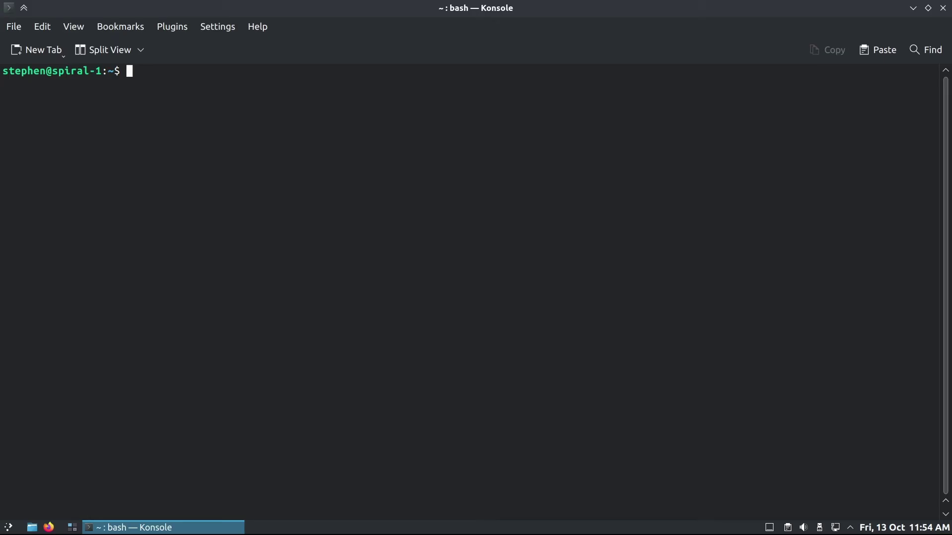
Step: Run sudo snapper undochange 4..5, then run neofetch to confirm it was removed
type("sudo snapper undochange")
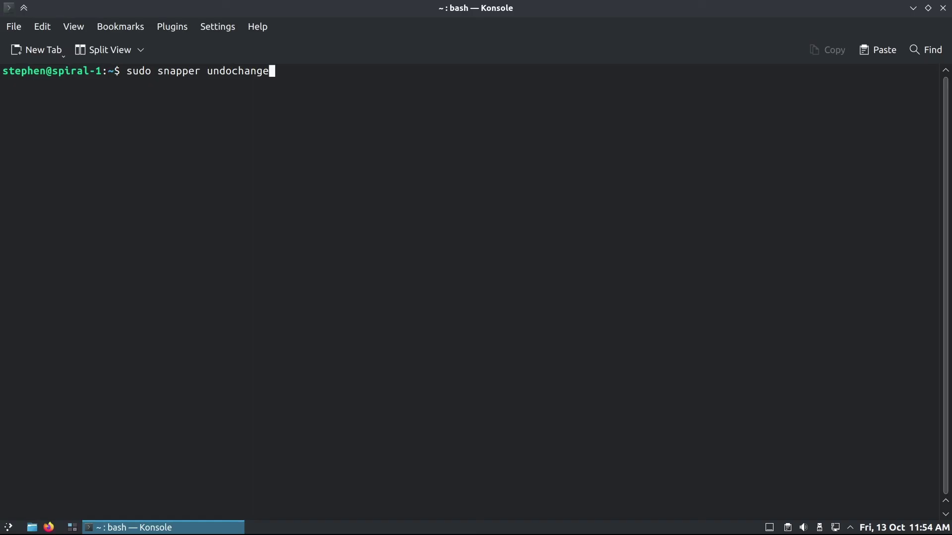
type(" 4..5")
key("Return")
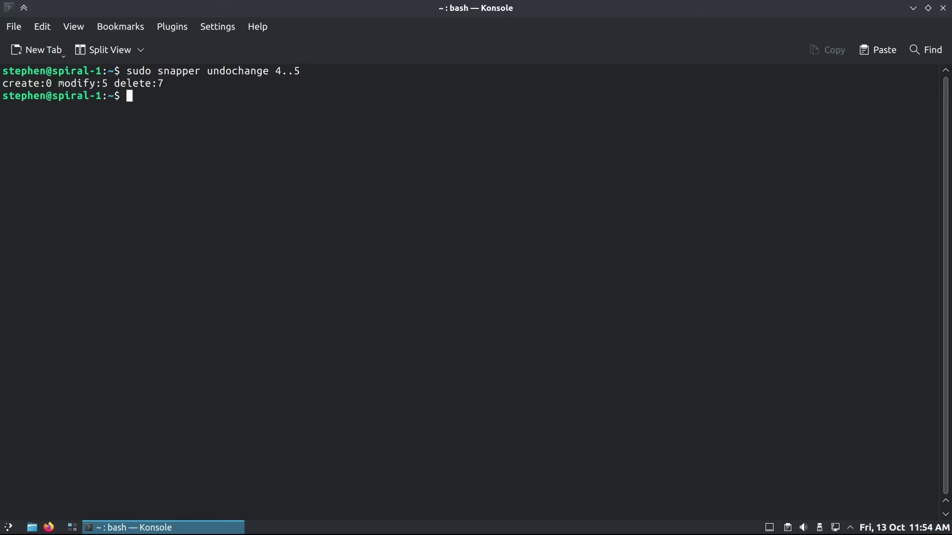
key("Return")
type("neofetc")
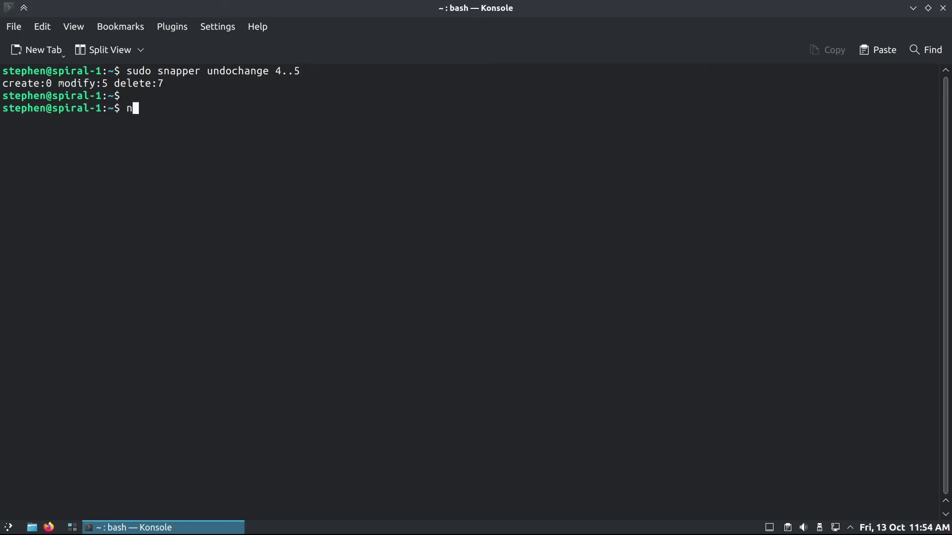
type("h")
key("Return")
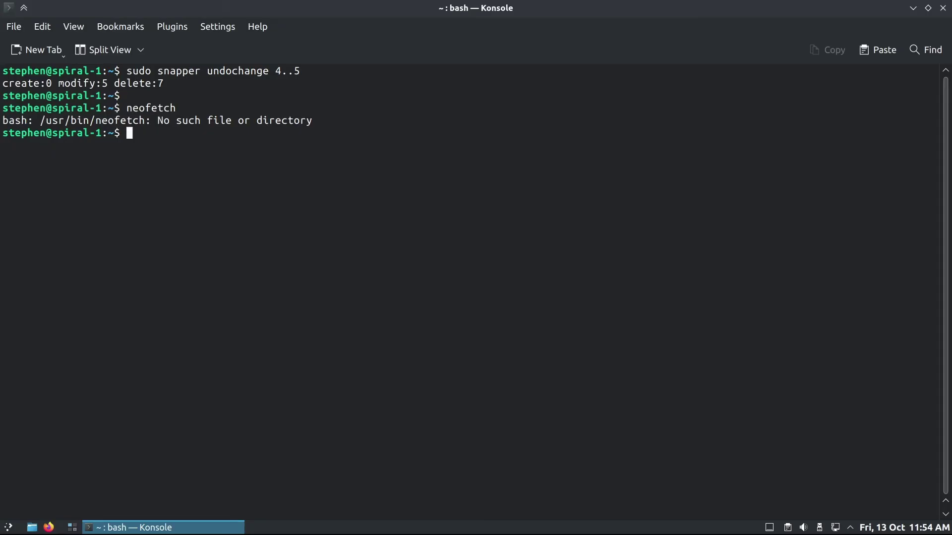
Step: Delete snapshots 4 and 5 with sudo snapper delete 4 5, list the rest, and clear
key("Return")
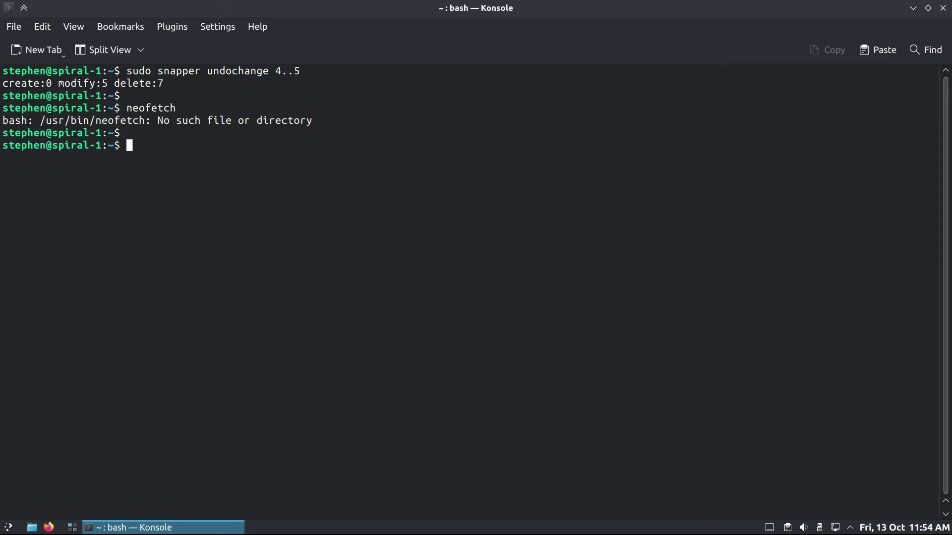
type("sudo snapper dele")
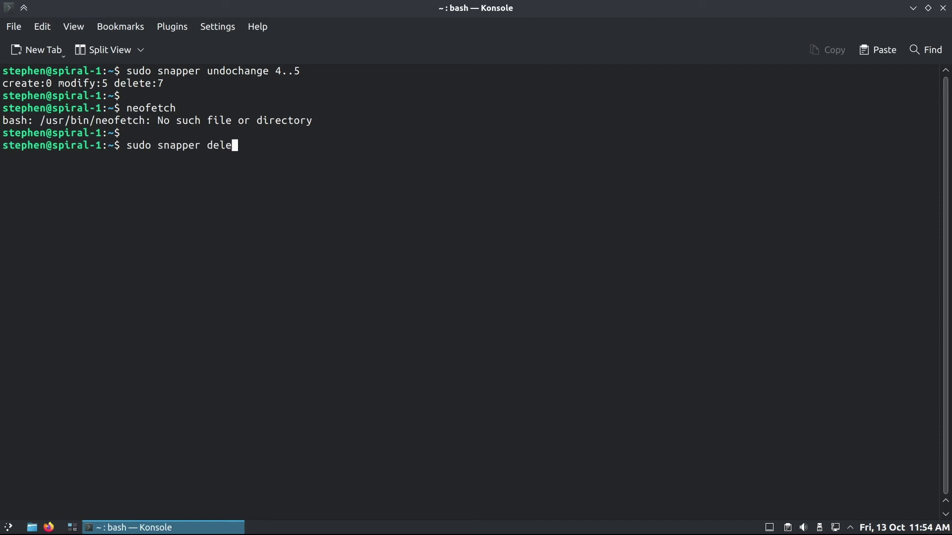
type("te 4 5")
key("Return")
key("Return")
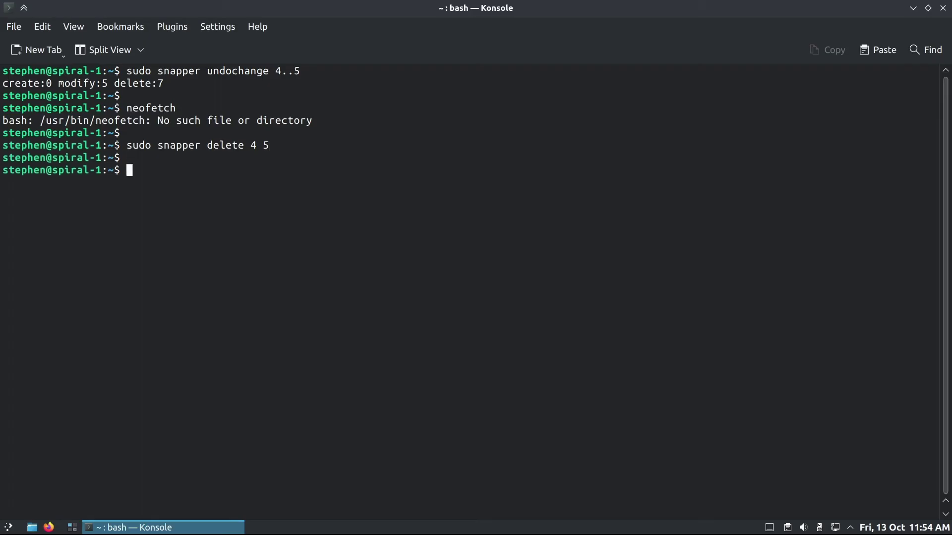
type("snapper ls")
key("Return")
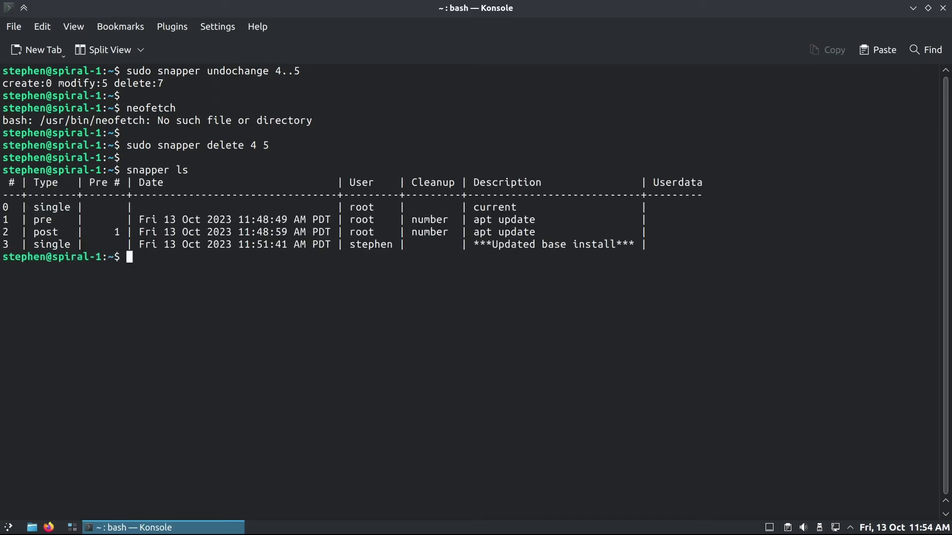
key("Return")
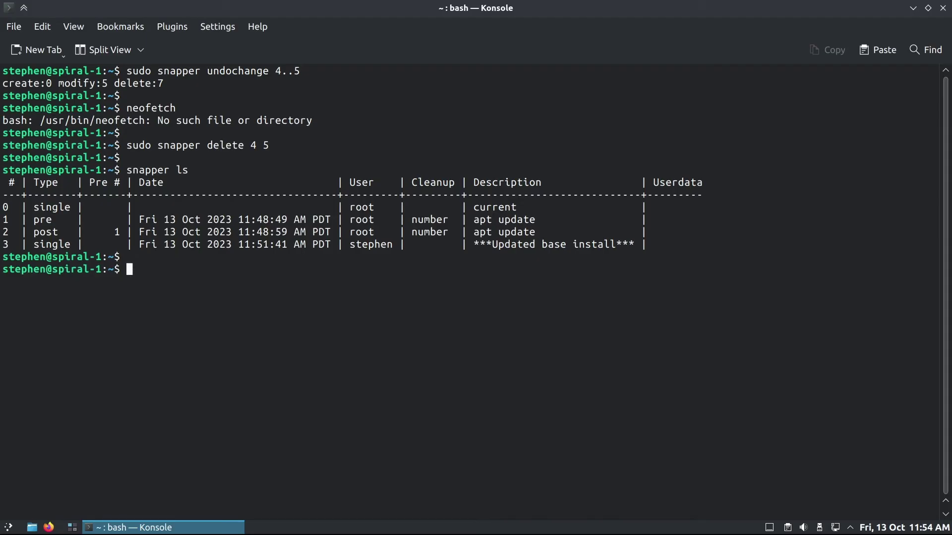
key("ctrl+l")
Step: Run snapper get-config, highlight TIMELINE_CLEANUP yes and TIMELINE_CREATE no, then clear the screen
type("snapper")
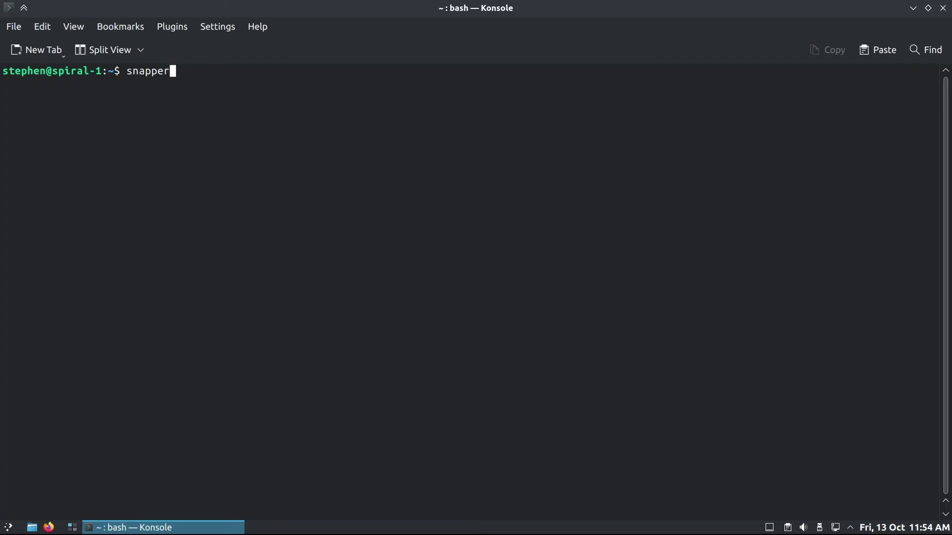
type(" get-config")
key("Return")
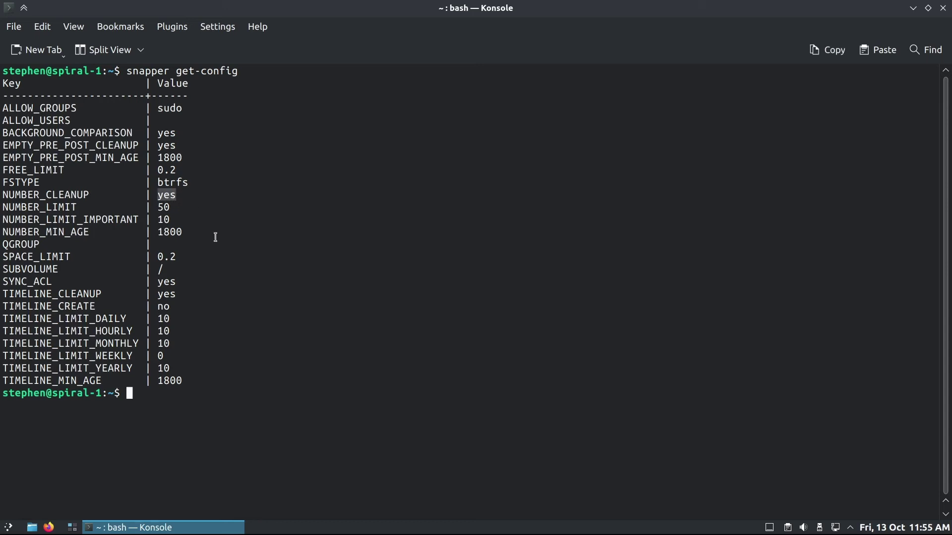
double_click(174, 294)
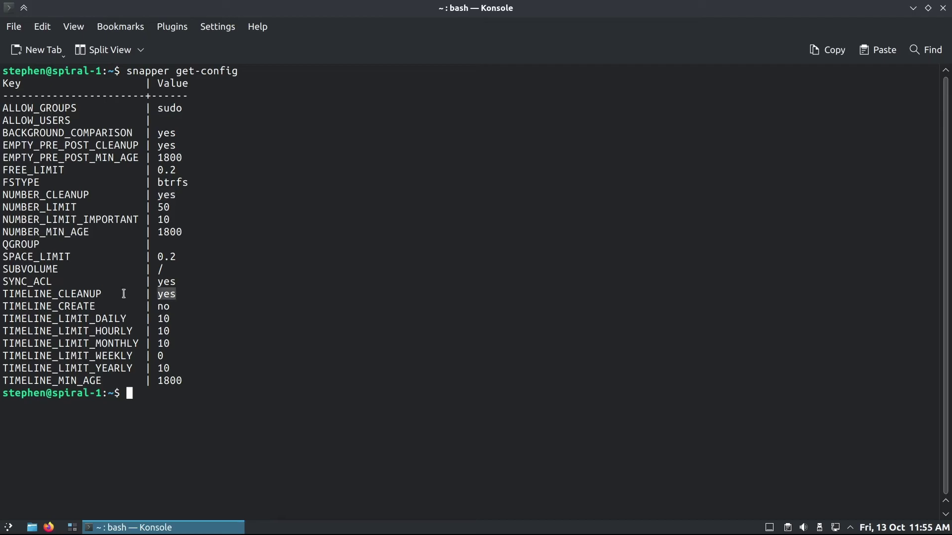
double_click(161, 307)
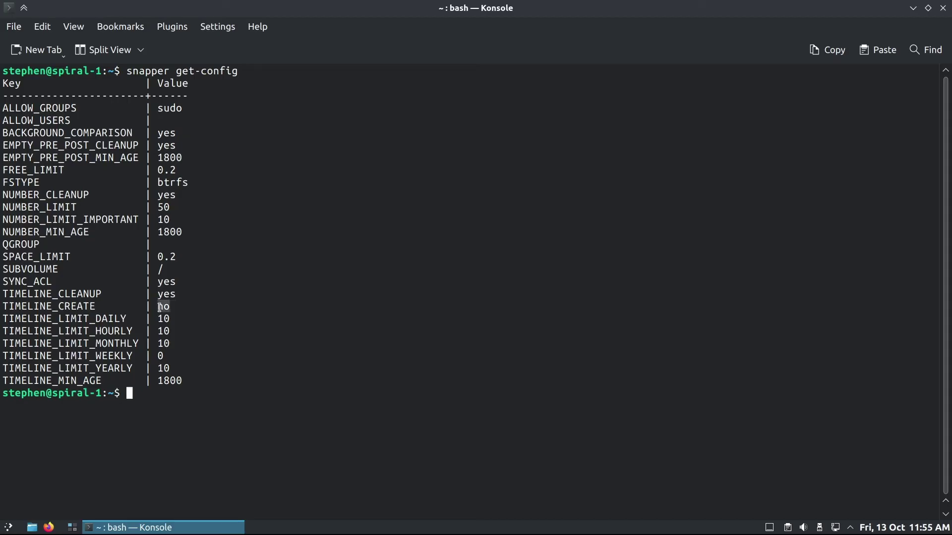
left_click(494, 365)
key("ctrl+l")
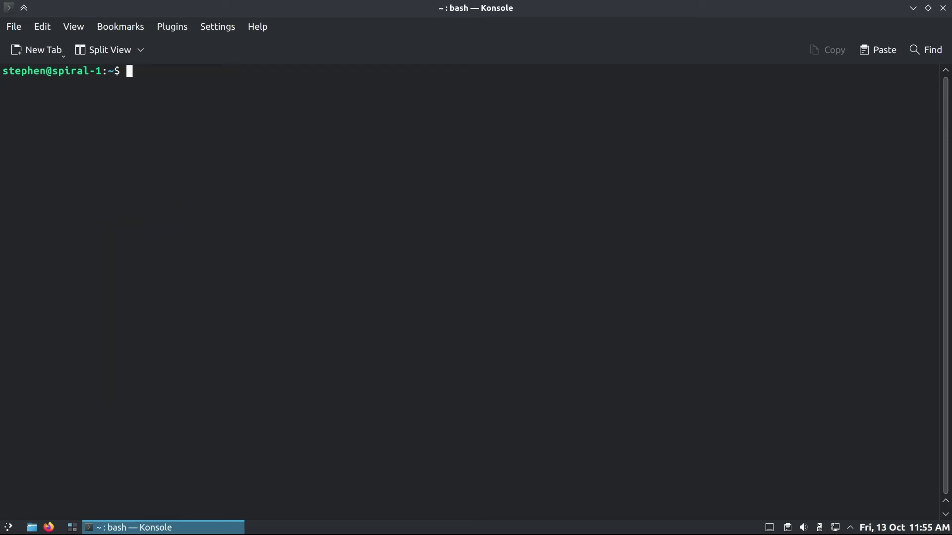
Step: Run systemctl --failed and highlight console-setup.service, its failed state and its description
type("systemctl --failed")
key("Return")
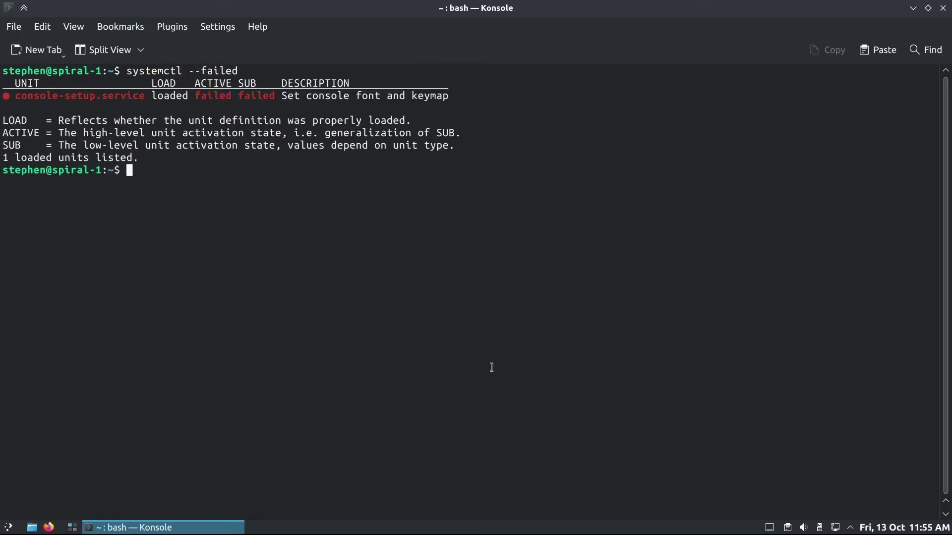
double_click(119, 98)
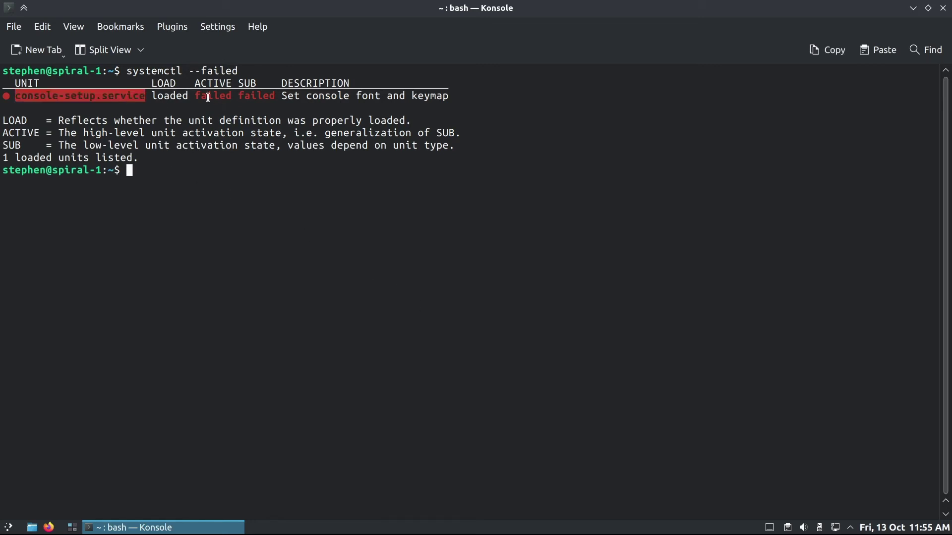
double_click(256, 95)
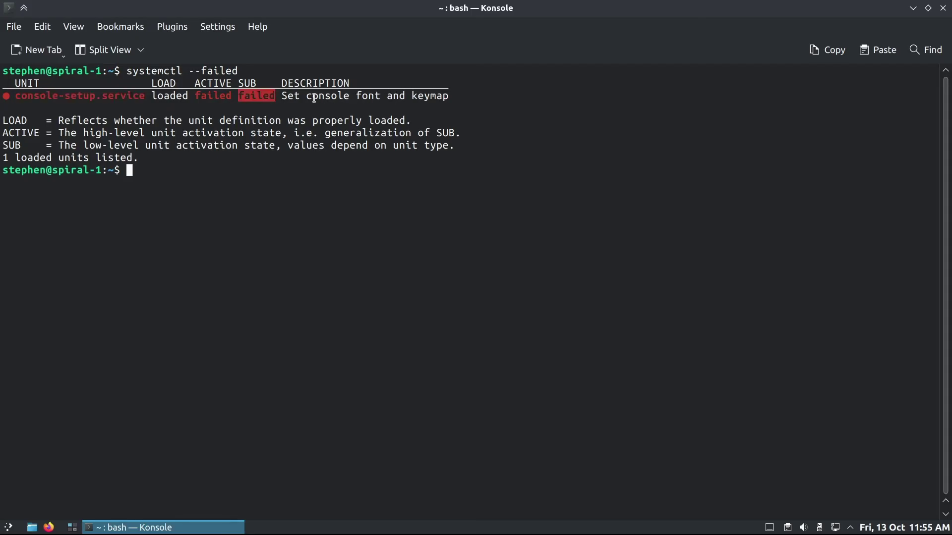
left_click_drag(283, 95, 450, 97)
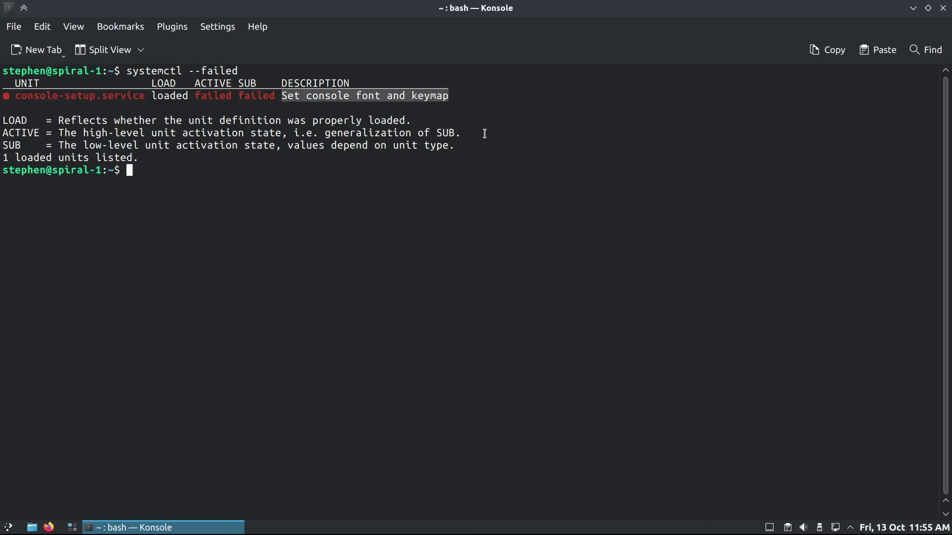
left_click(567, 222)
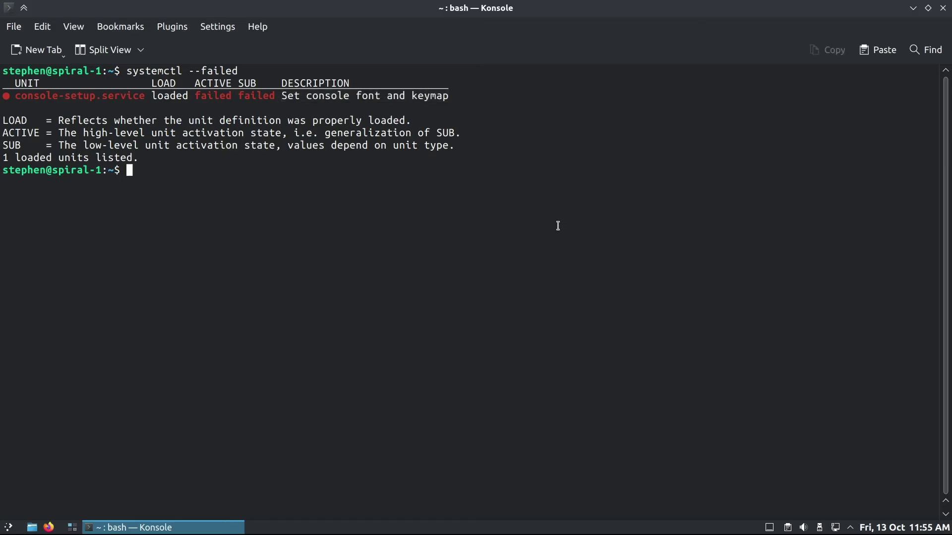
key("ctrl+d")
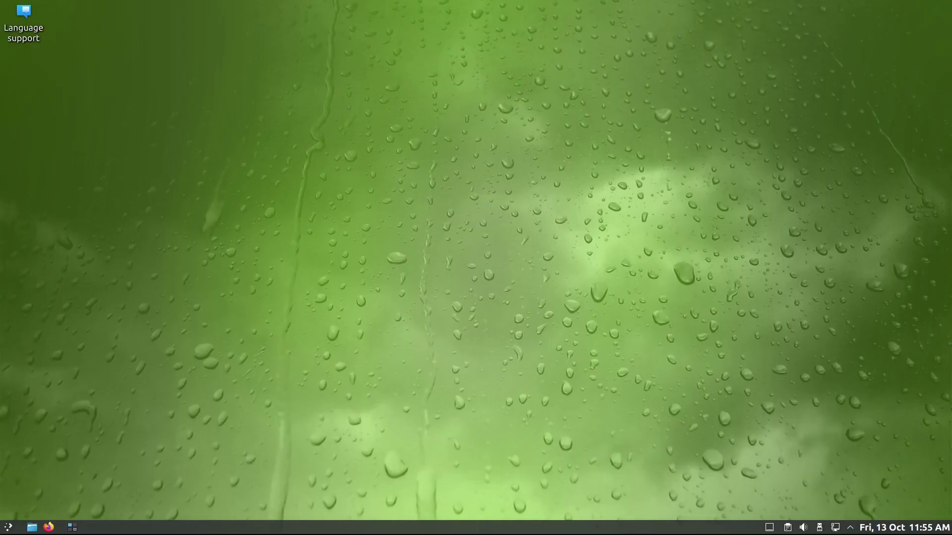
left_click(48, 528)
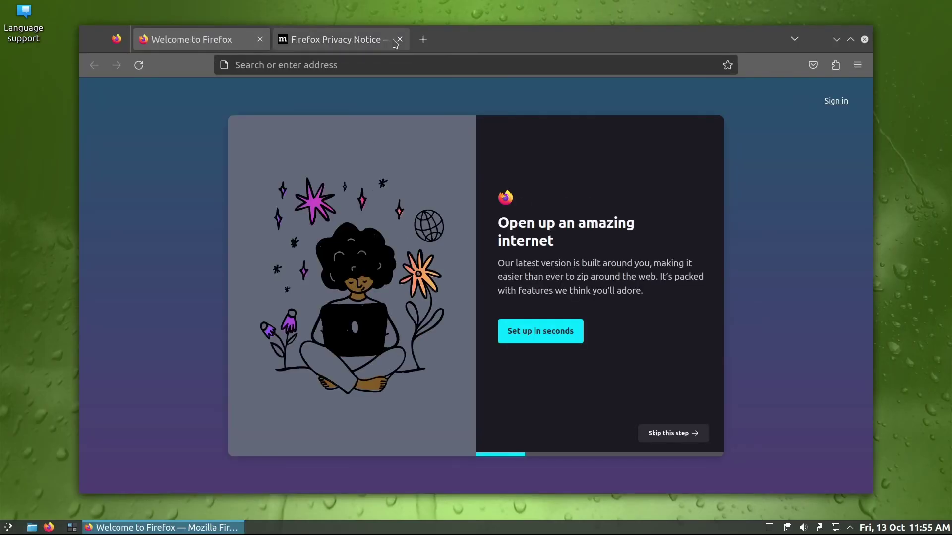
left_click(399, 39)
left_click(381, 68)
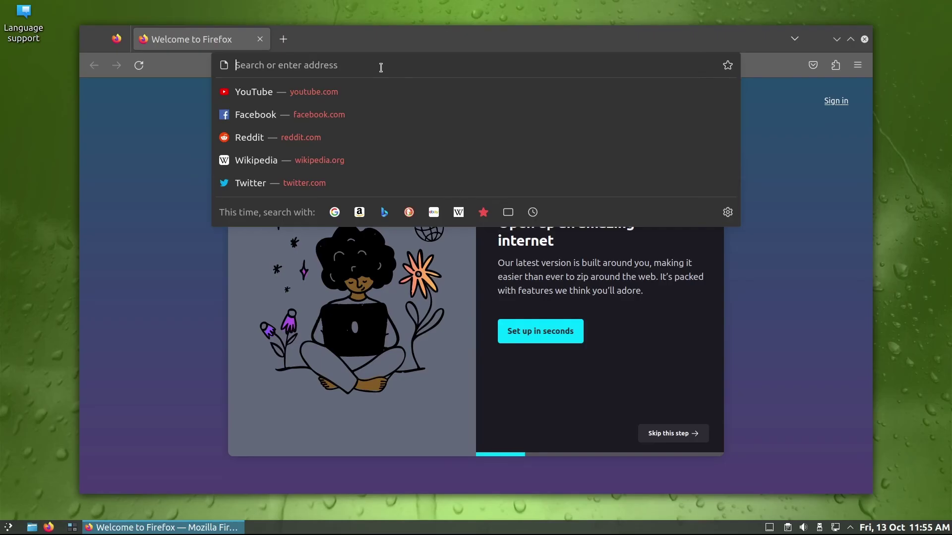
type("https")
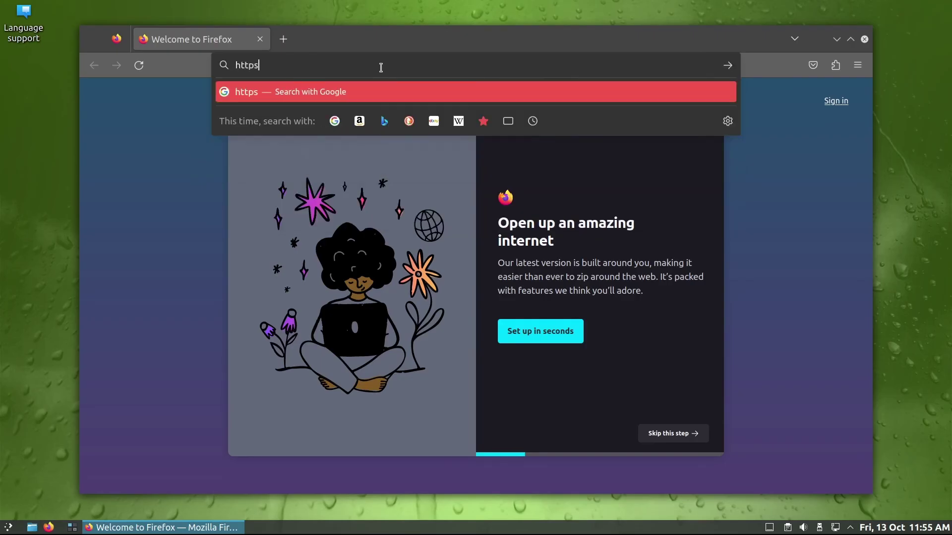
type("://")
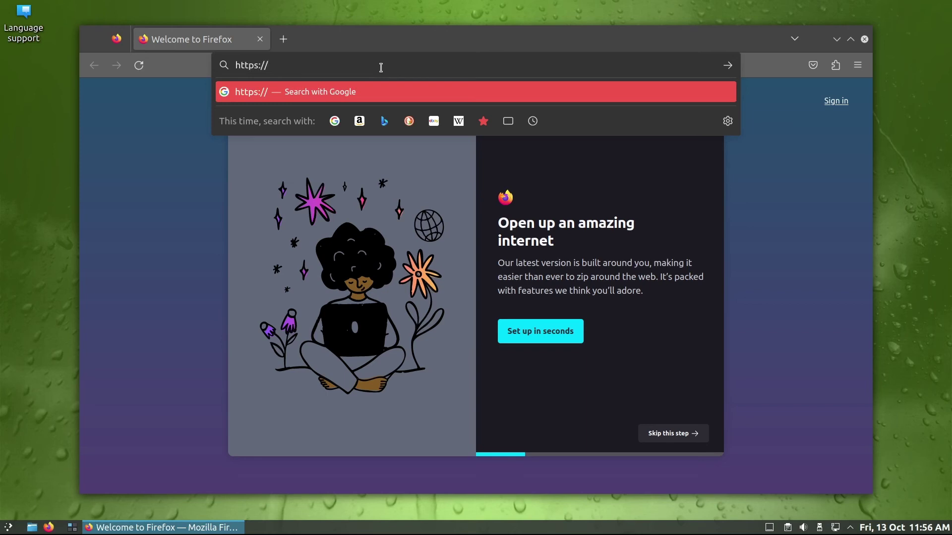
type("spiral")
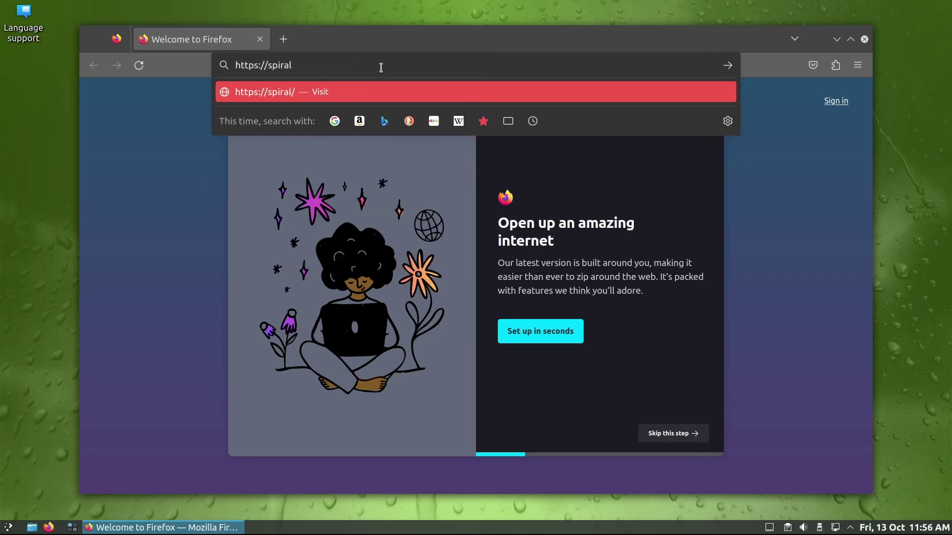
type("linux.git")
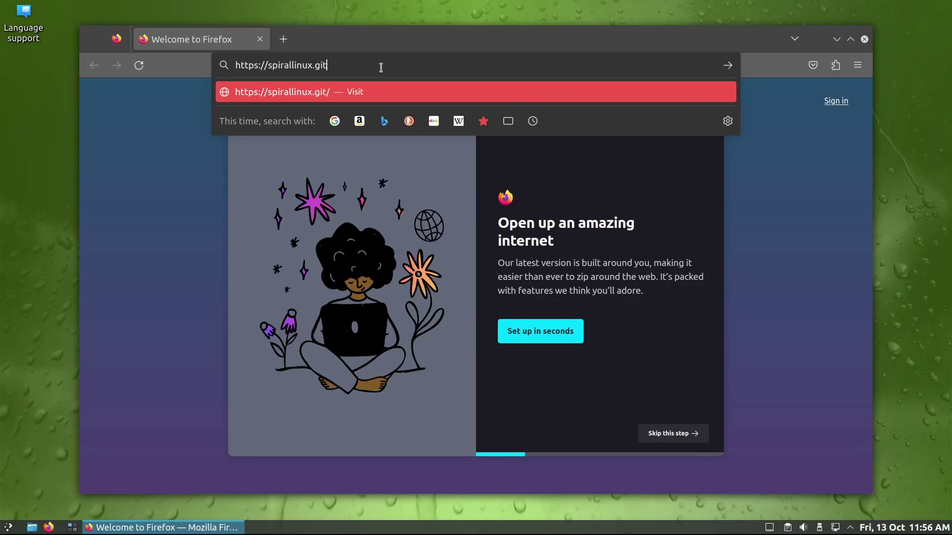
type("hub.io")
Step: Load spirallinux.github.io, maximize Firefox, and skim the top of the SpiralLinux homepage
key("Return")
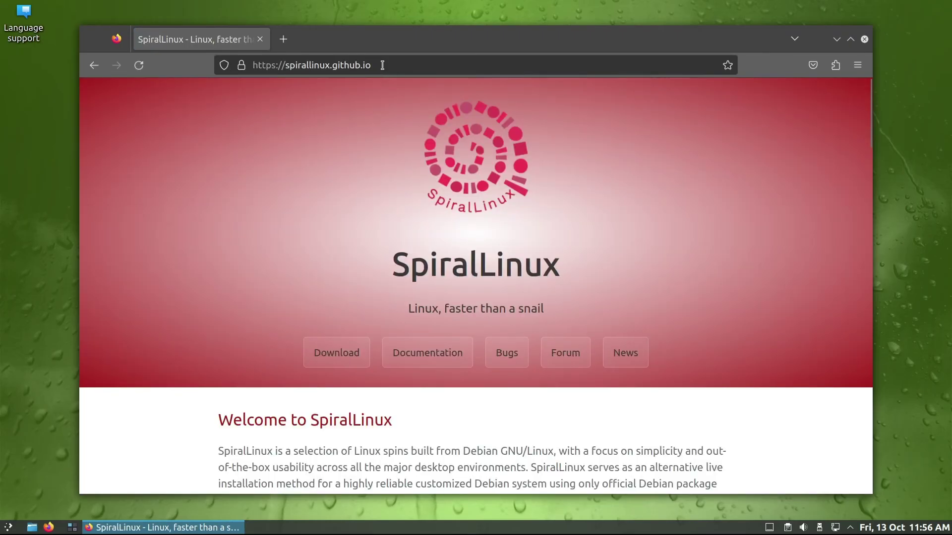
double_click(382, 41)
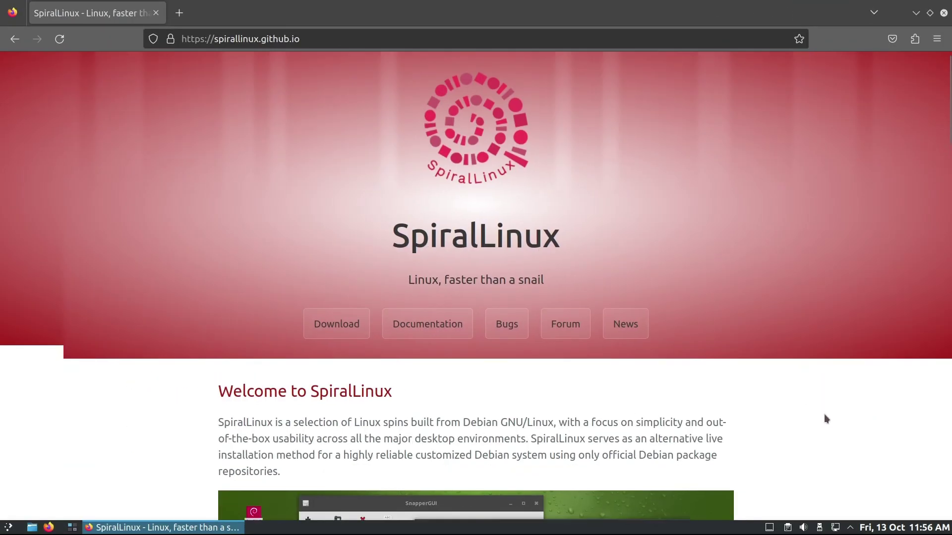
scroll(824, 414, "down", 5)
scroll(833, 412, "down", 10)
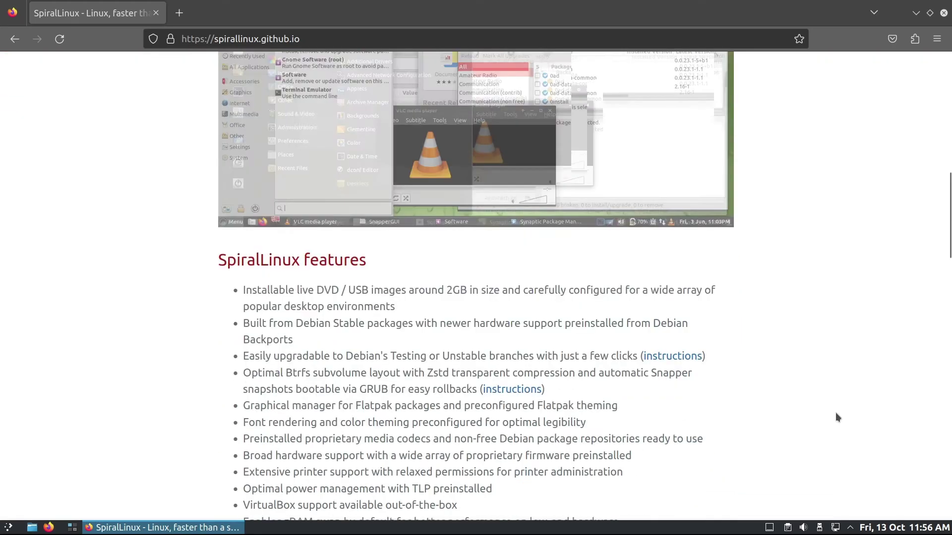
scroll(837, 415, "down", 2)
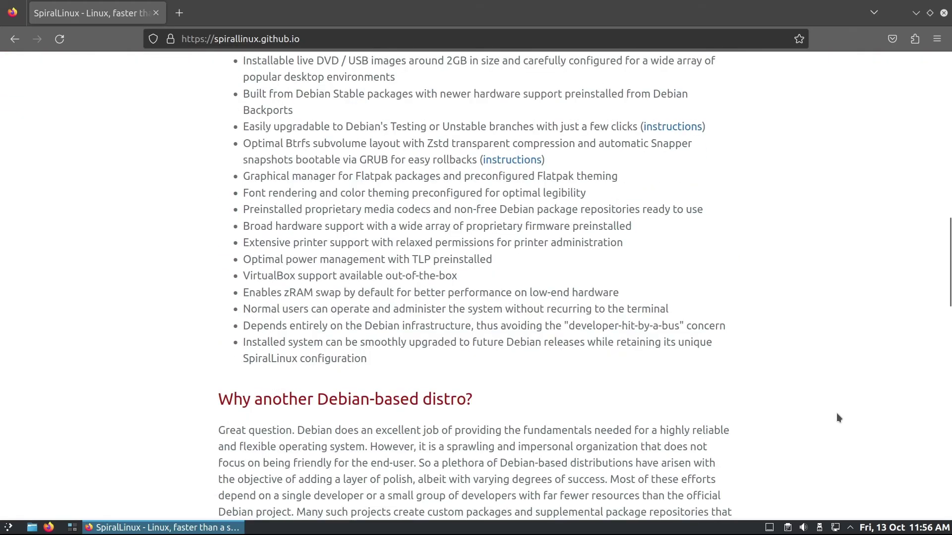
scroll(837, 414, "up", 2)
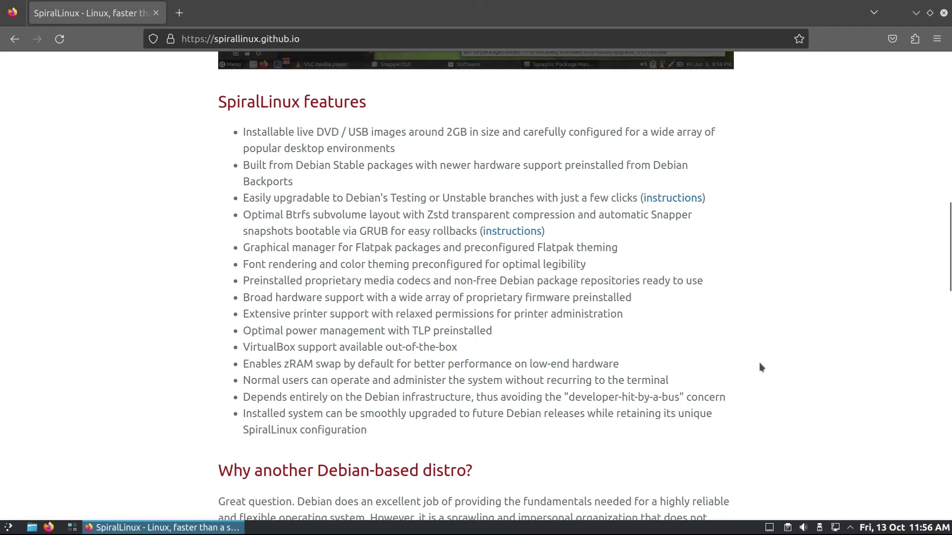
Step: Read down the SpiralLinux homepage from the features list to the special-thanks links
scroll(763, 364, "down", 5)
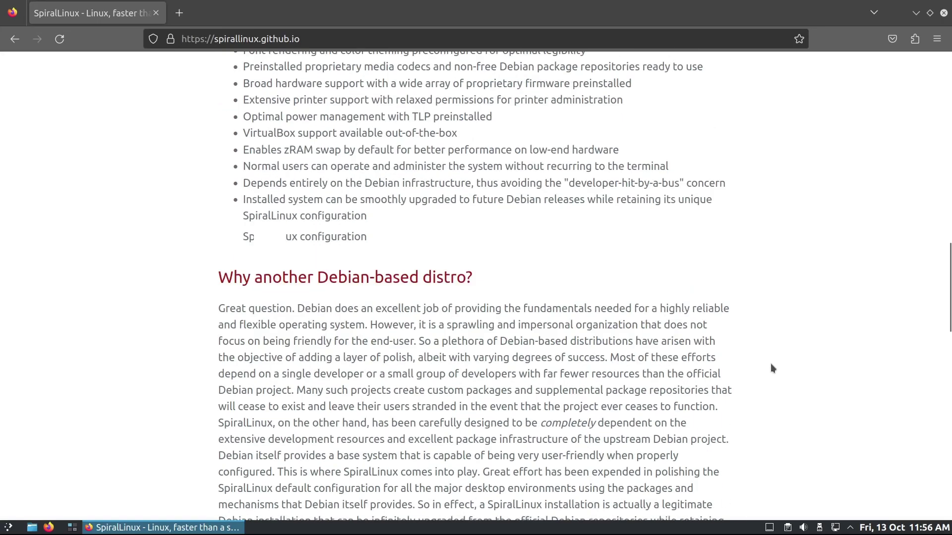
scroll(801, 371, "down", 7)
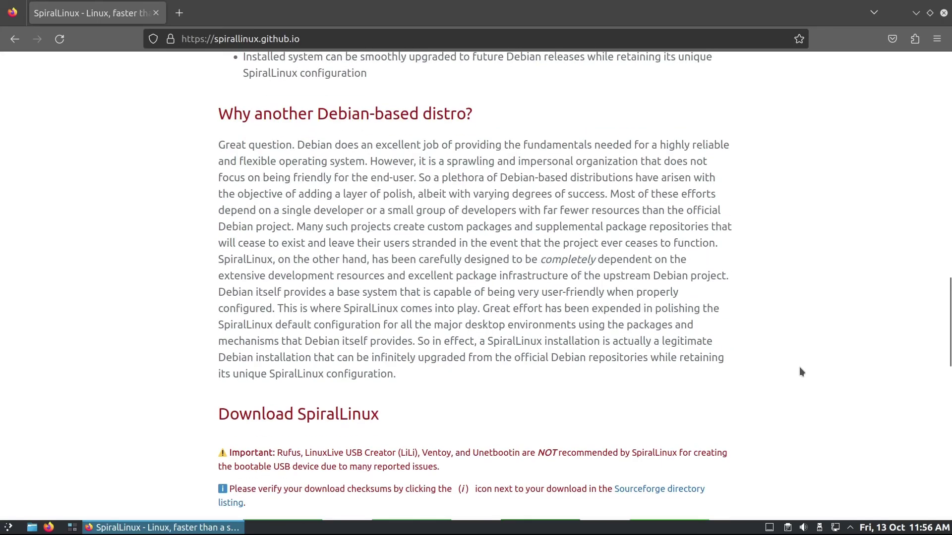
scroll(801, 372, "down", 7)
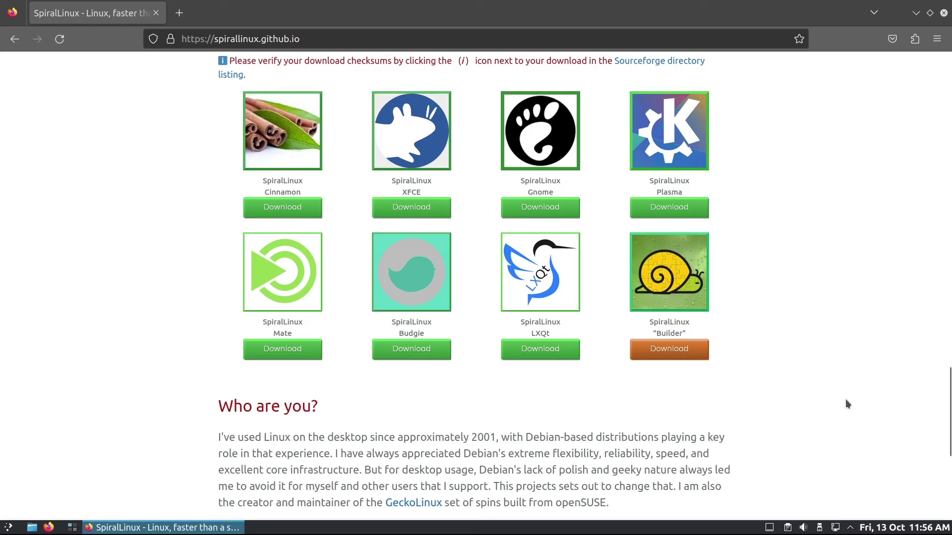
scroll(845, 400, "down", 5)
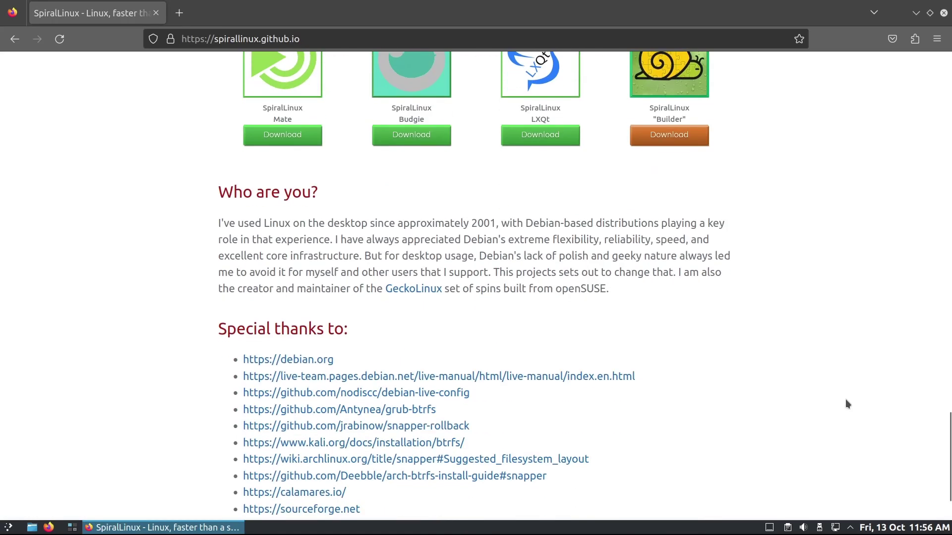
scroll(847, 404, "down", 2)
scroll(845, 400, "up", 20)
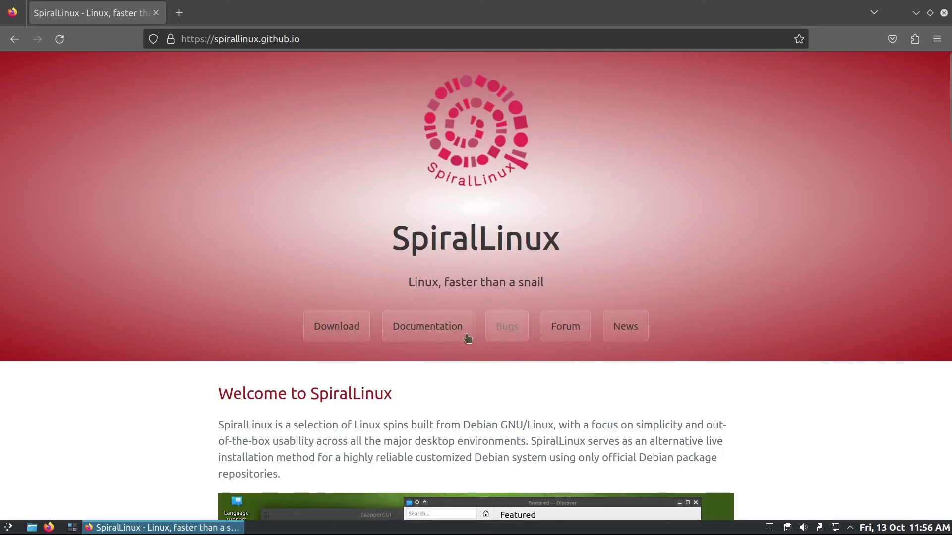
Step: Open the SpiralLinux GitHub wiki documentation, zoom it to 110%, and begin reading
left_click(436, 324)
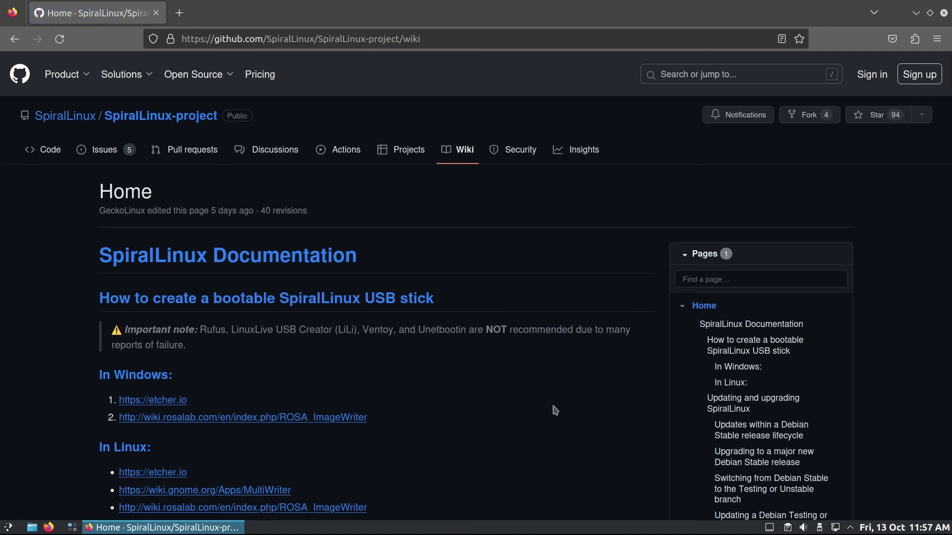
key("ctrl+plus")
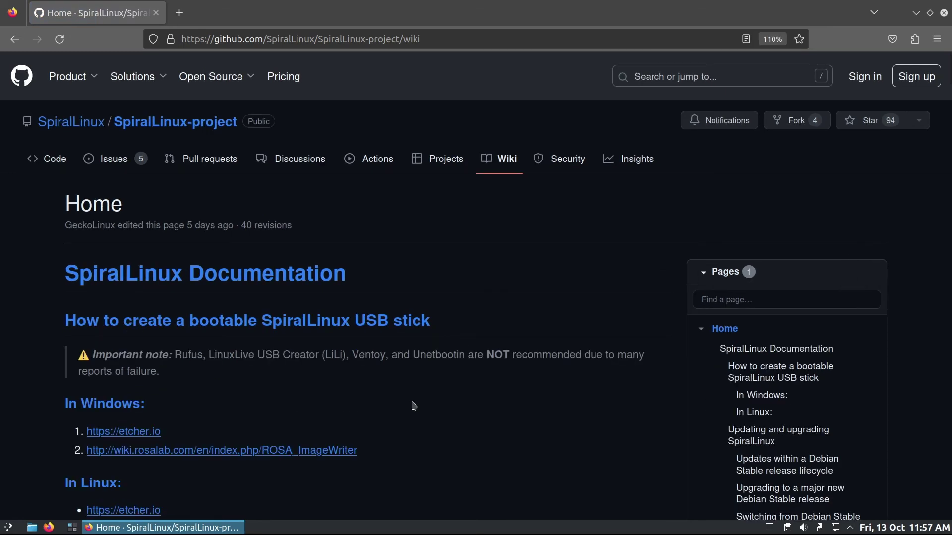
scroll(441, 407, "down", 3)
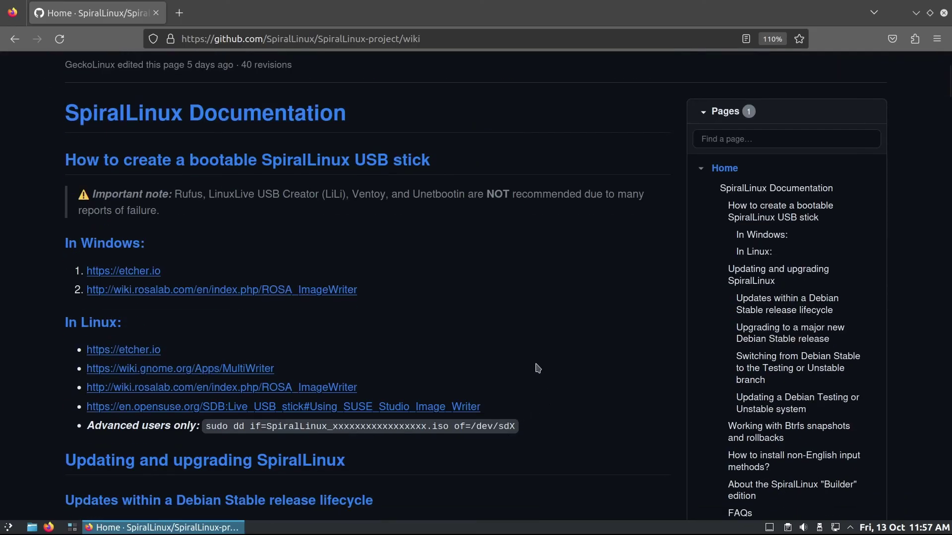
scroll(540, 371, "down", 3)
scroll(602, 356, "down", 3)
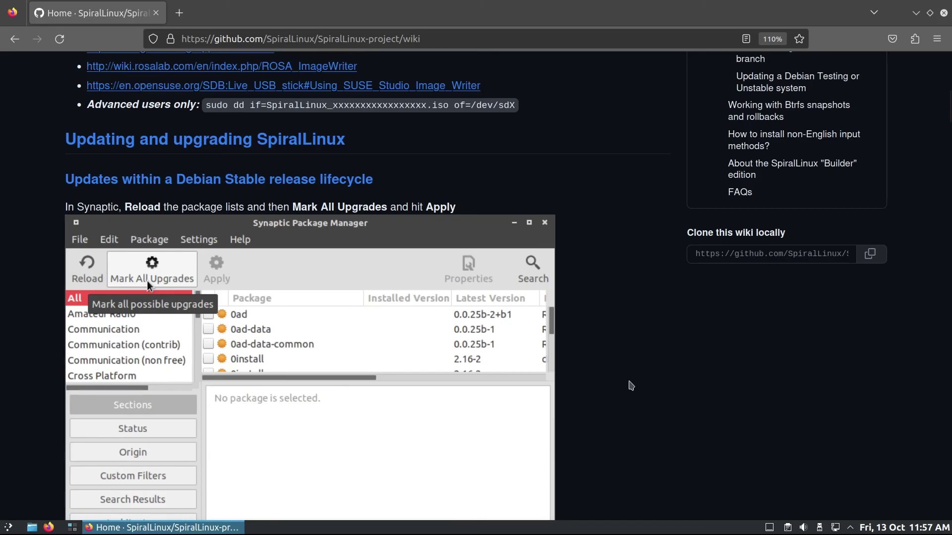
scroll(632, 381, "down", 3)
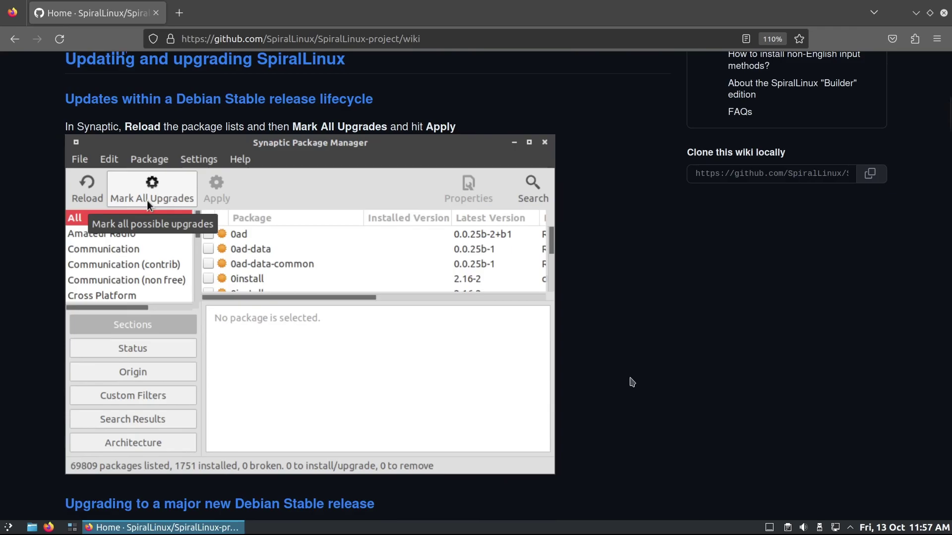
scroll(632, 382, "down", 3)
scroll(731, 387, "down", 3)
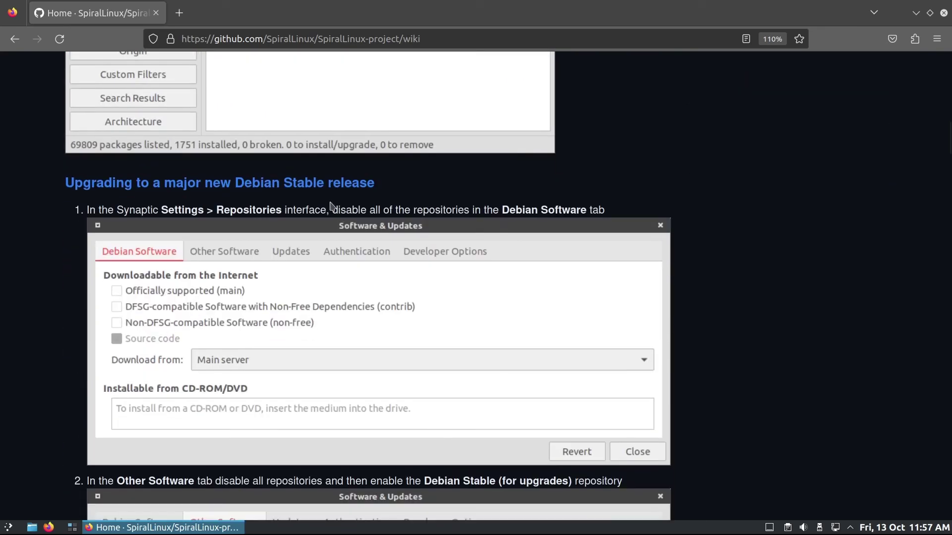
scroll(709, 340, "down", 3)
scroll(727, 343, "down", 5)
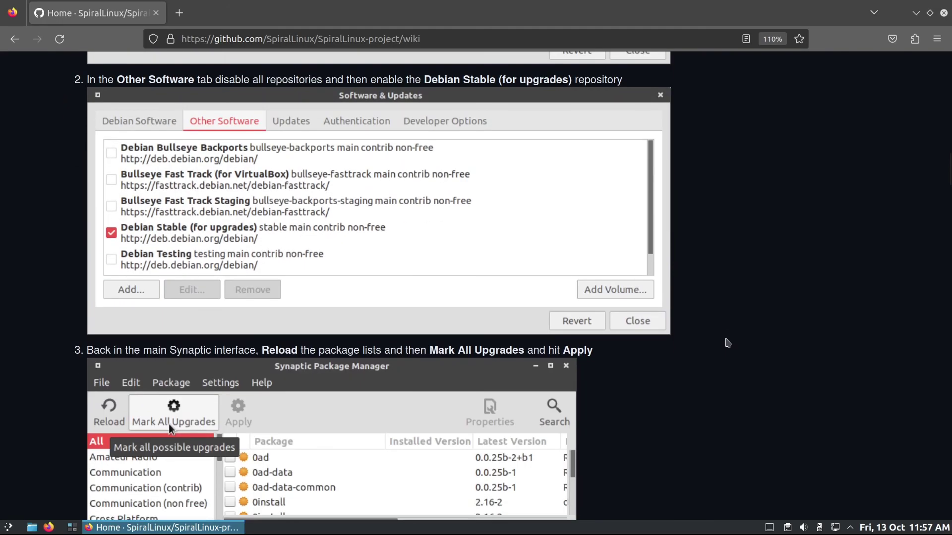
Step: Read past step 6's screenshot to the Debian 12 note and its sources.list lines
scroll(727, 343, "down", 2)
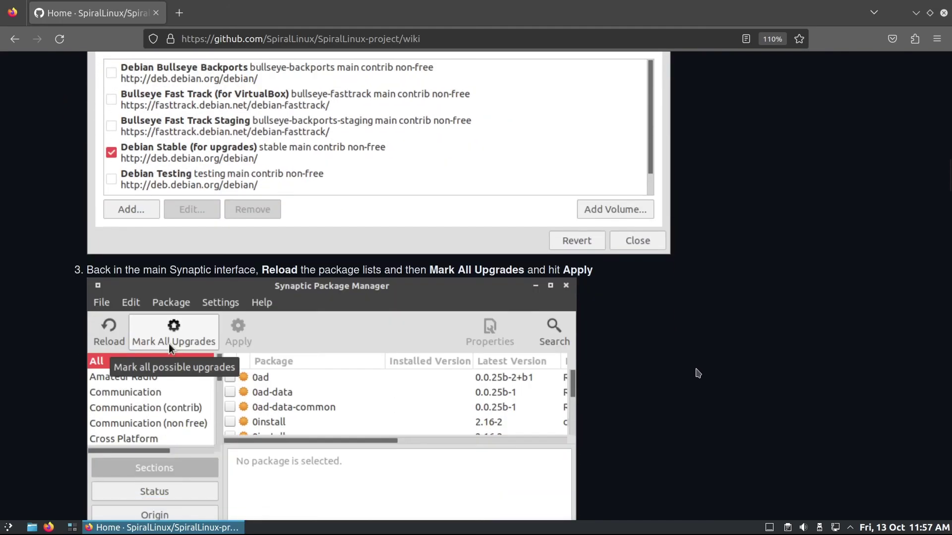
scroll(699, 373, "down", 3)
scroll(699, 373, "down", 3)
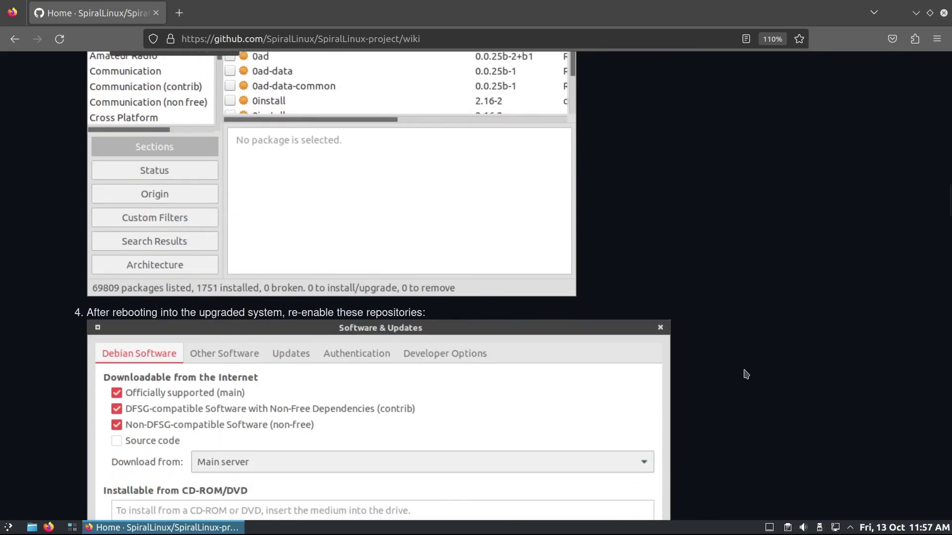
scroll(736, 375, "down", 3)
scroll(735, 376, "down", 6)
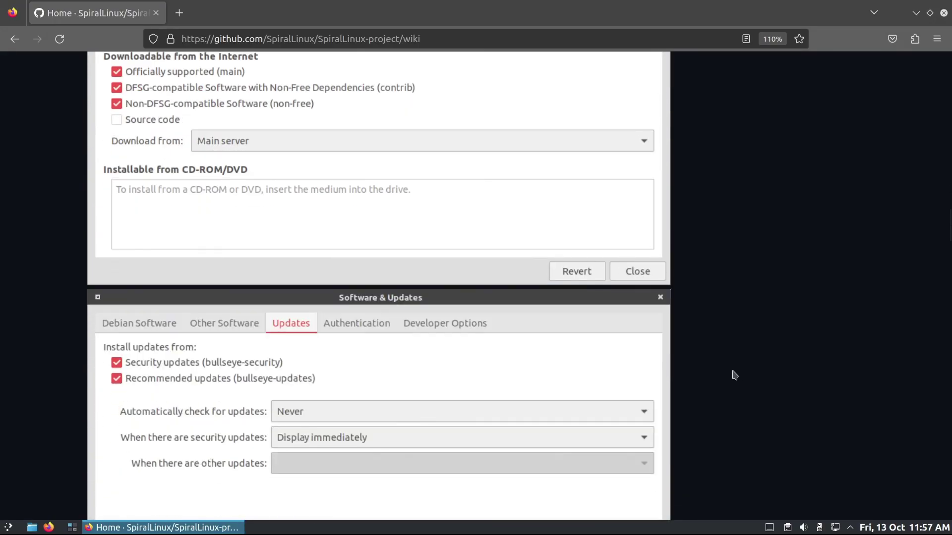
scroll(735, 376, "down", 3)
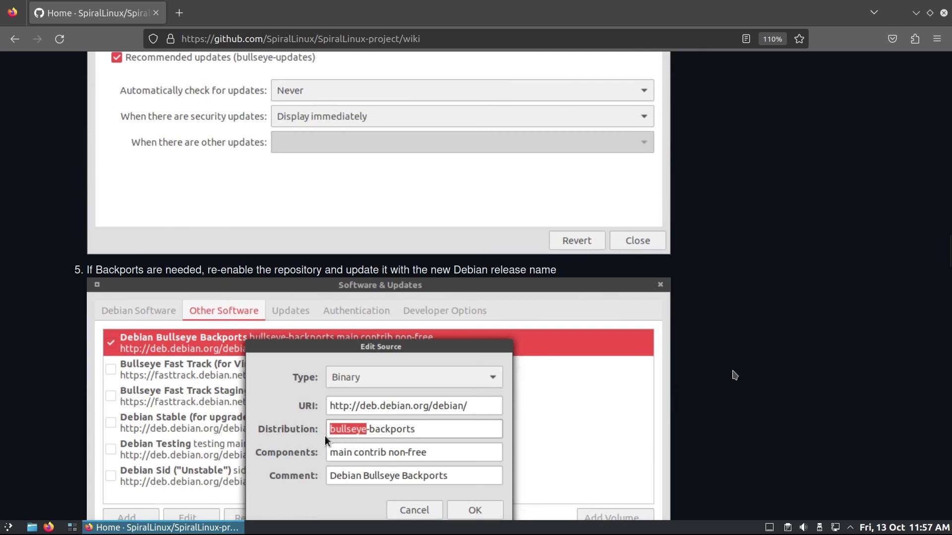
scroll(735, 376, "down", 2)
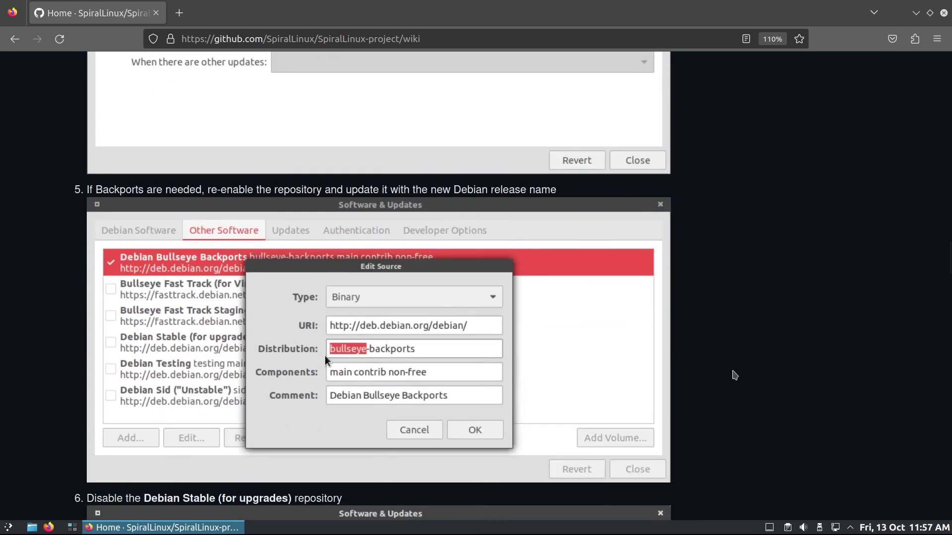
scroll(735, 375, "down", 3)
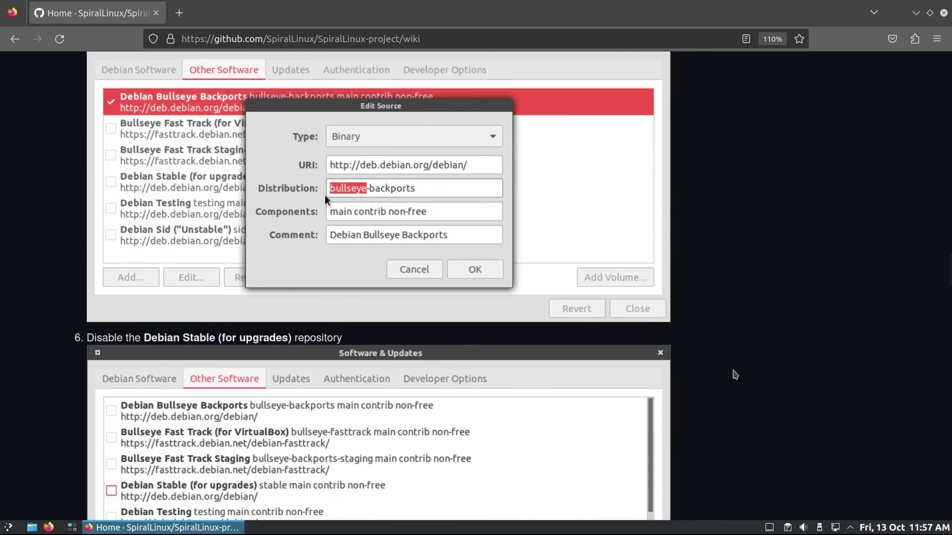
scroll(736, 375, "down", 3)
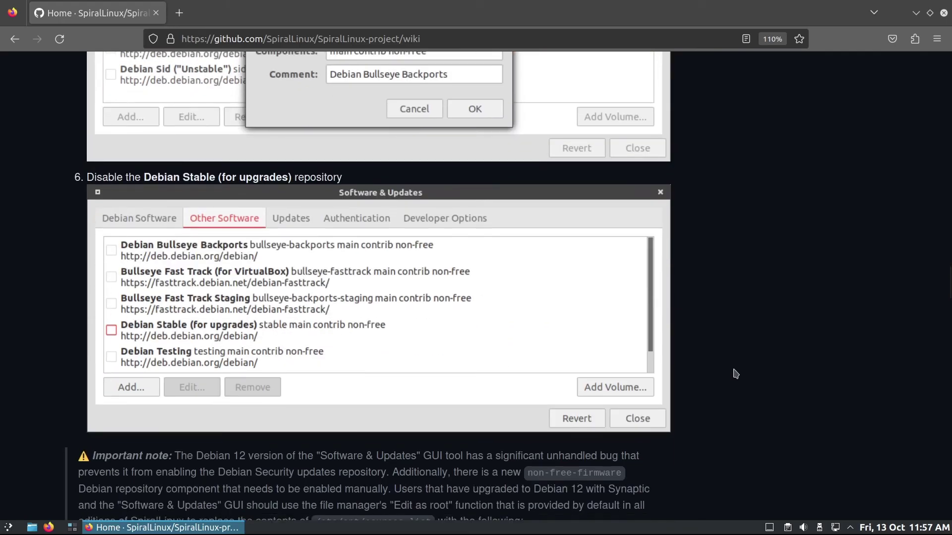
scroll(724, 379, "down", 2)
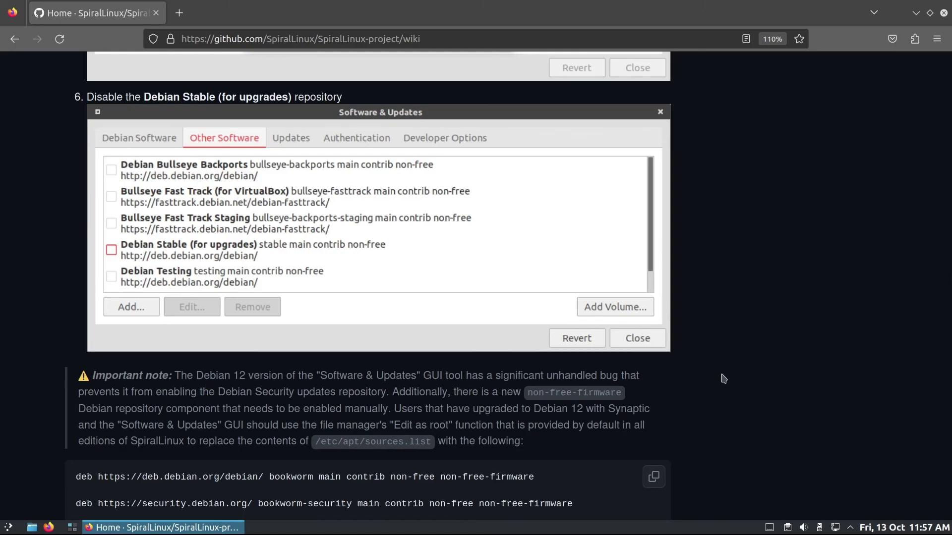
scroll(724, 379, "down", 3)
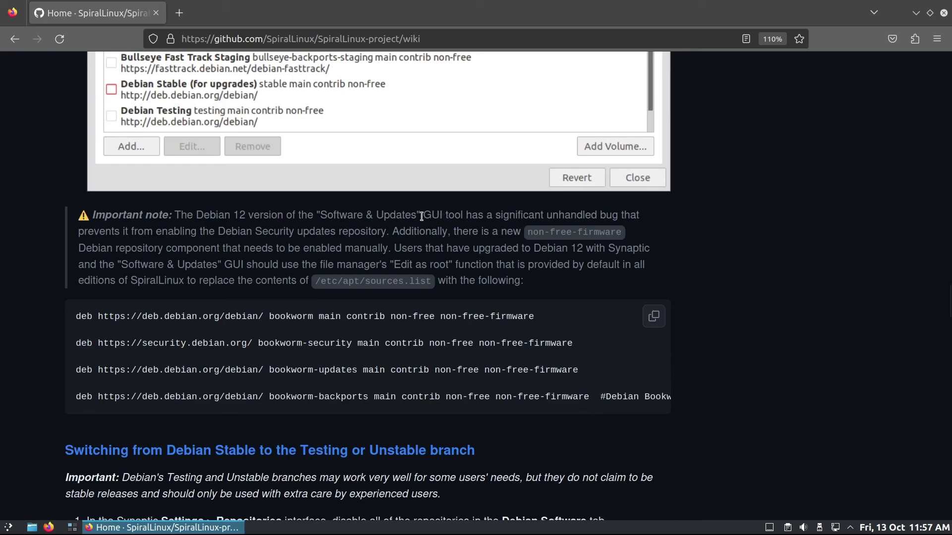
Step: Highlight the security-repository bug warning, then read into the Testing/Unstable switching steps
left_click_drag(421, 216, 391, 236)
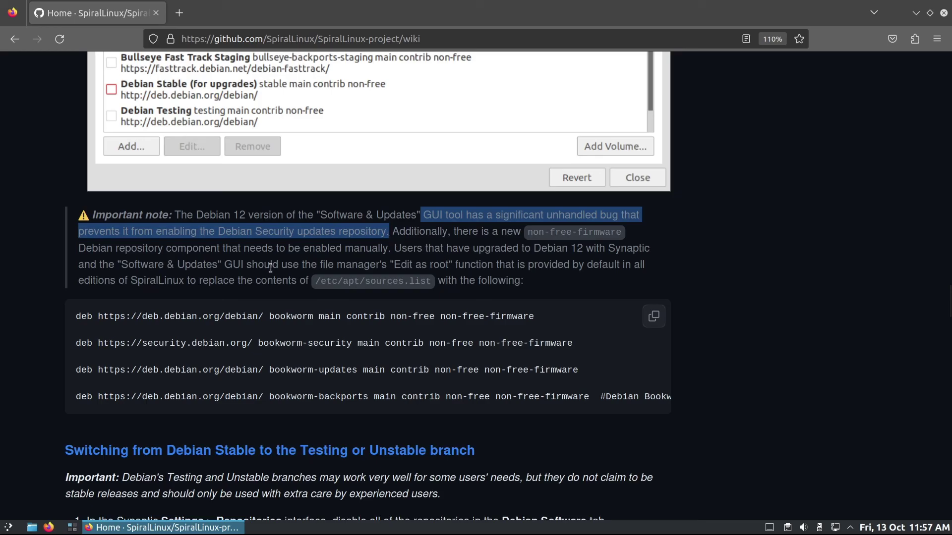
left_click(777, 285)
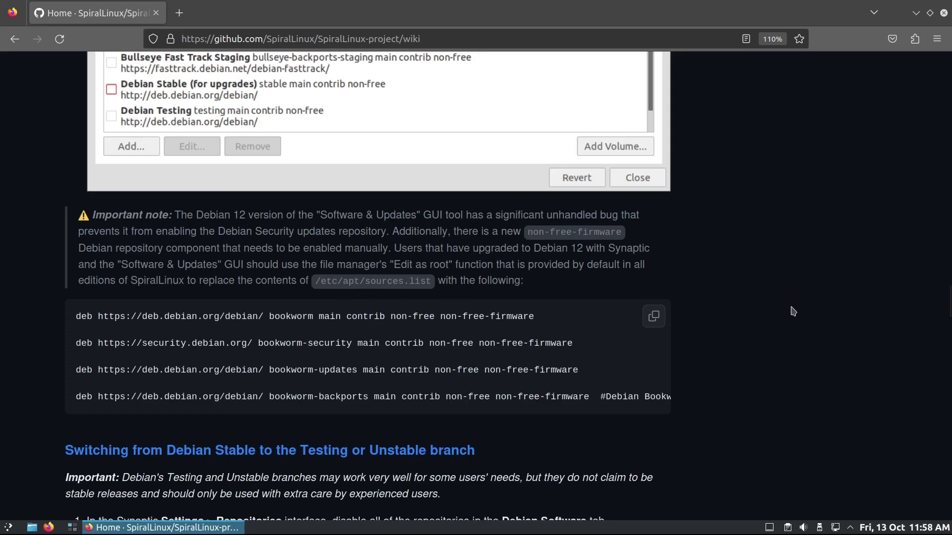
scroll(793, 312, "down", 5)
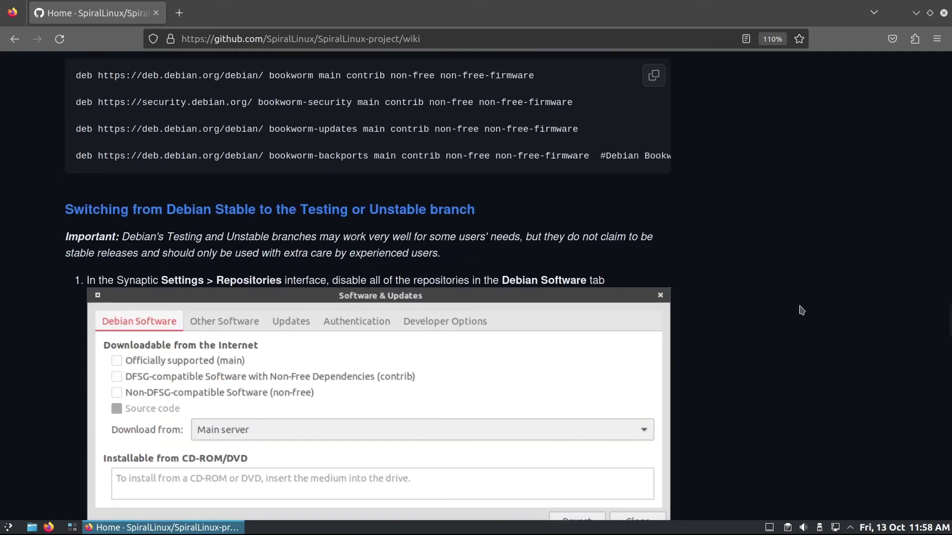
scroll(801, 310, "down", 2)
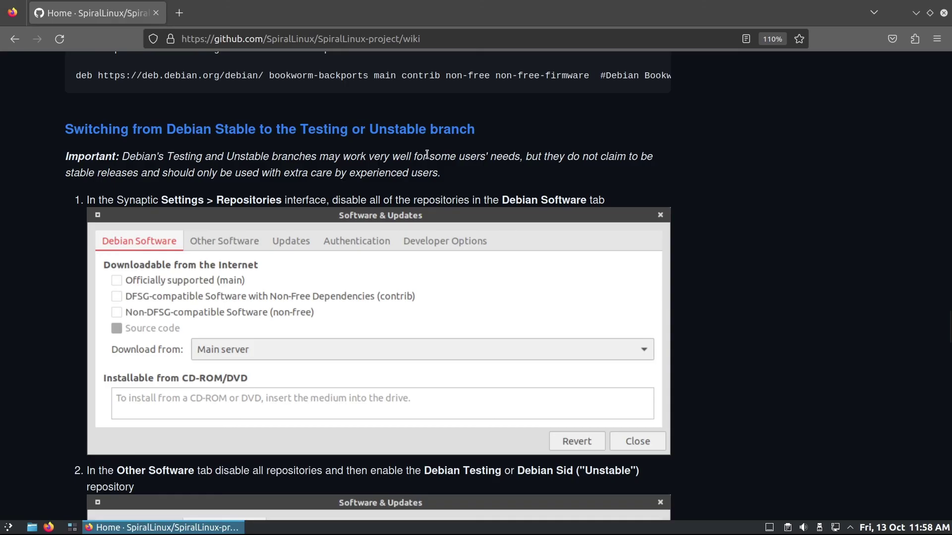
scroll(767, 295, "down", 1)
scroll(767, 295, "down", 5)
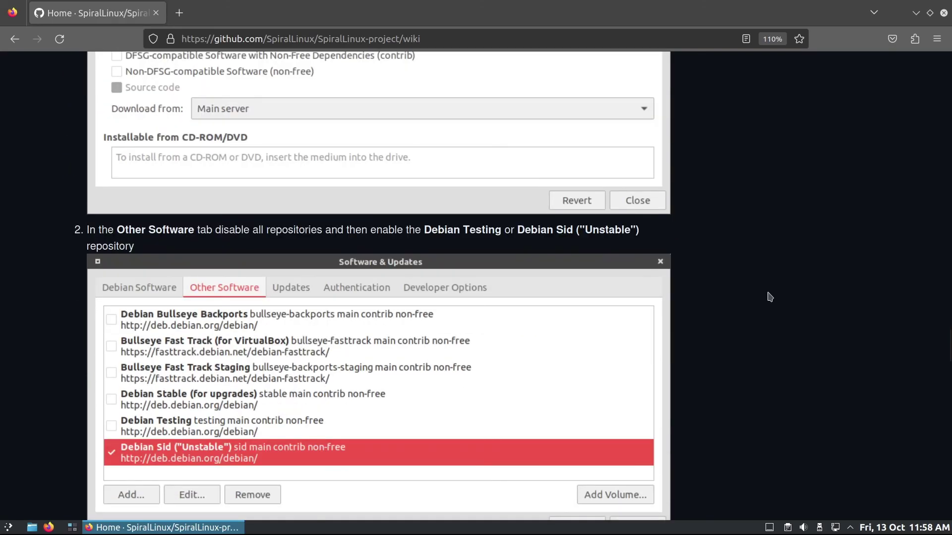
scroll(770, 296, "down", 2)
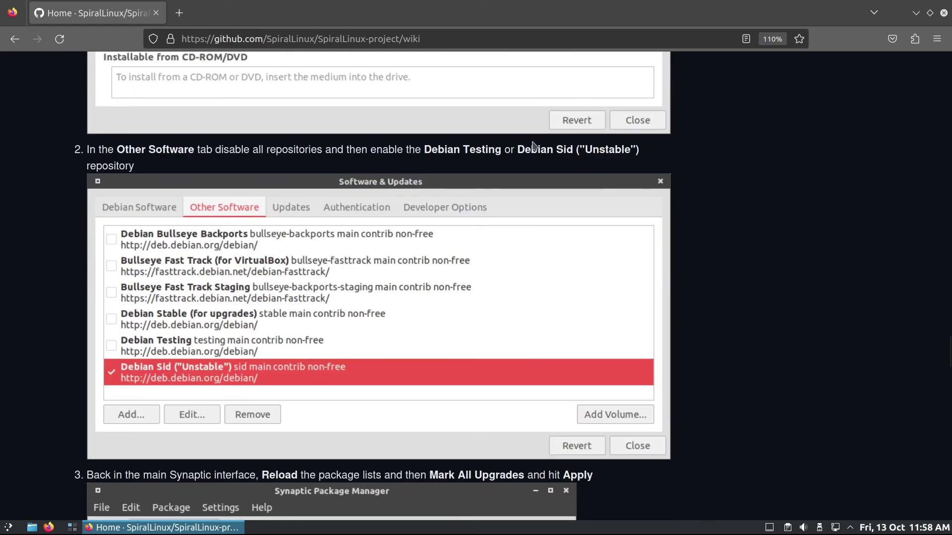
Step: Highlight 'Debian Sid' in step 2, then the caution that this is for experienced users only
left_click_drag(516, 149, 573, 150)
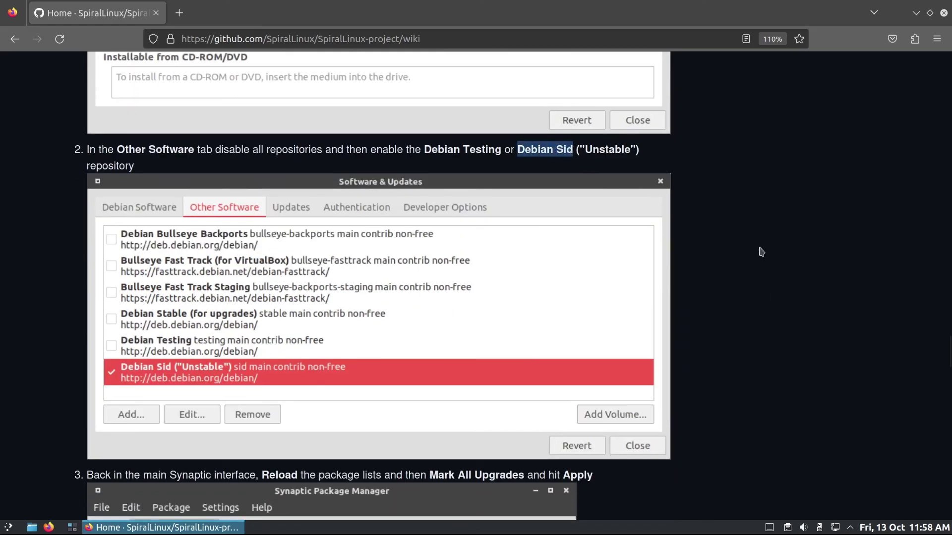
left_click(799, 250)
scroll(770, 251, "down", 2)
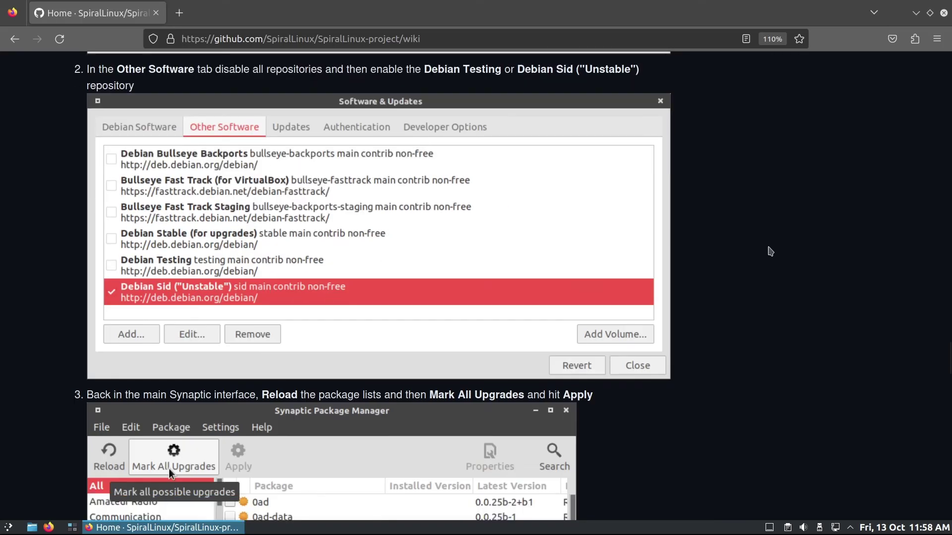
scroll(770, 252, "down", 3)
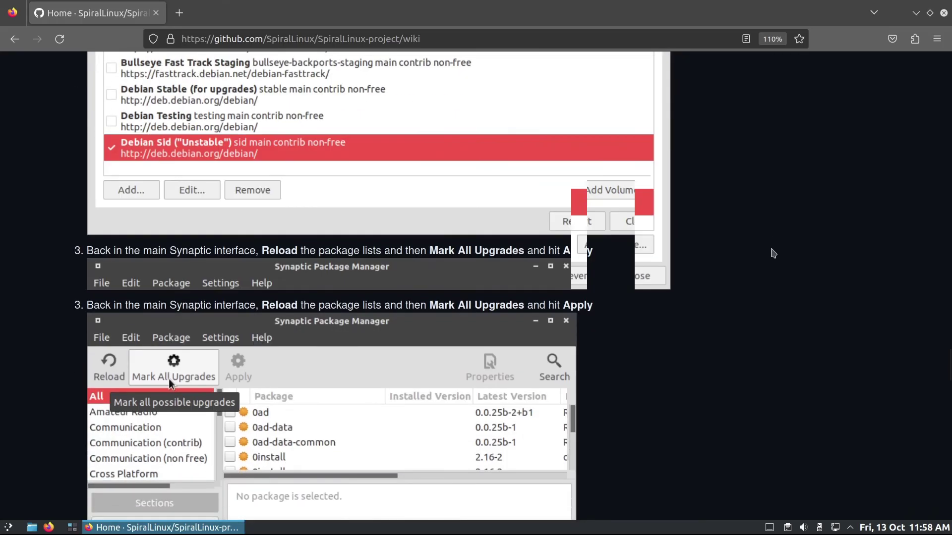
scroll(772, 249, "down", 4)
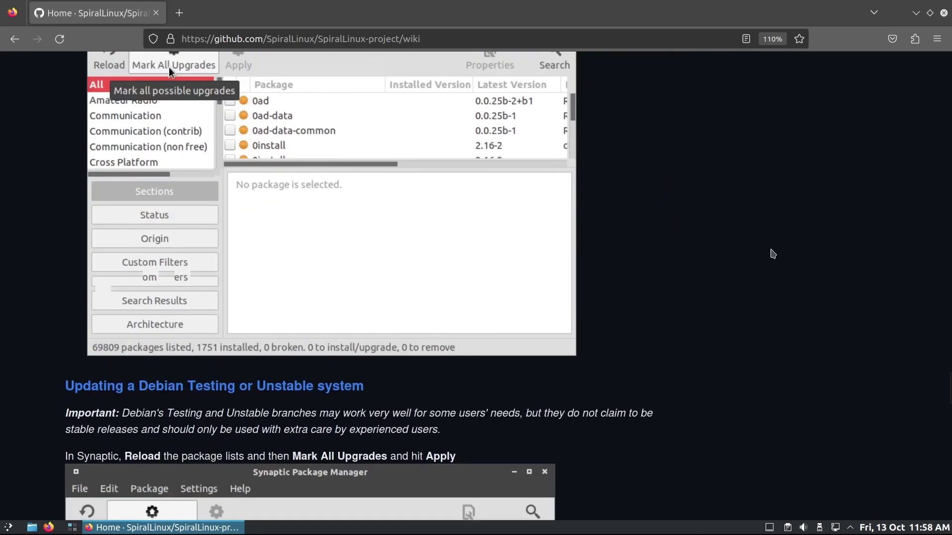
scroll(773, 262, "down", 5)
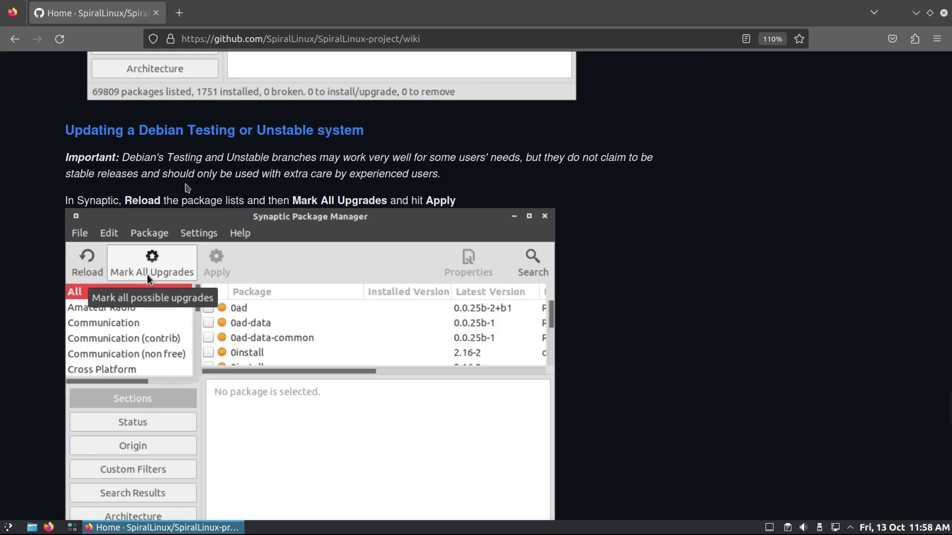
left_click_drag(167, 174, 466, 176)
Step: Read the Btrfs rollback section, highlighting 'SpiralLinux snapshots' and the sudo snapper-rollback X instructions
left_click(473, 177)
scroll(693, 211, "down", 5)
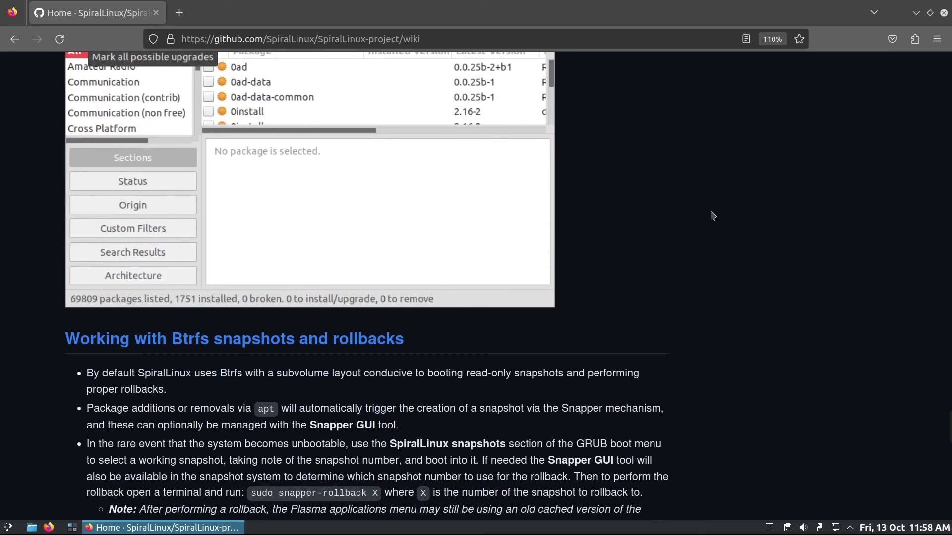
scroll(714, 217, "down", 2)
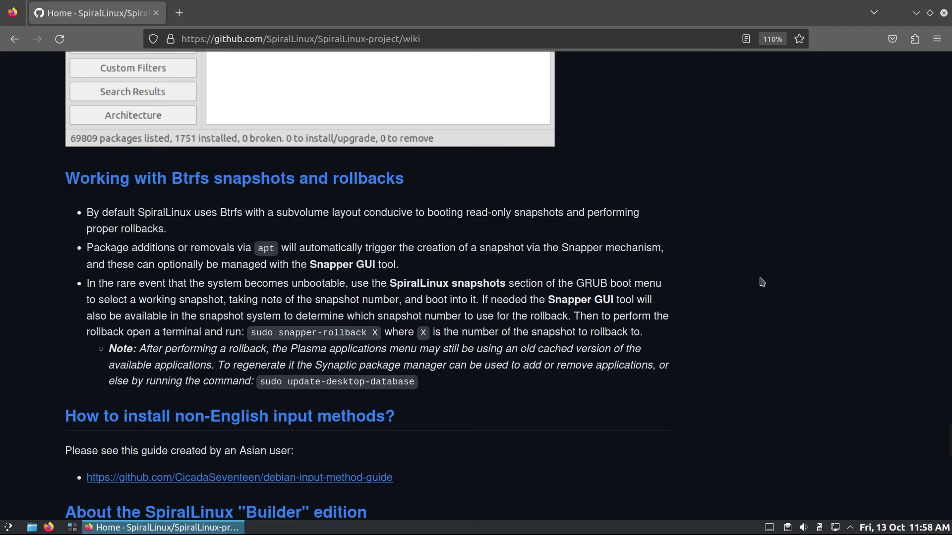
scroll(762, 282, "down", 3)
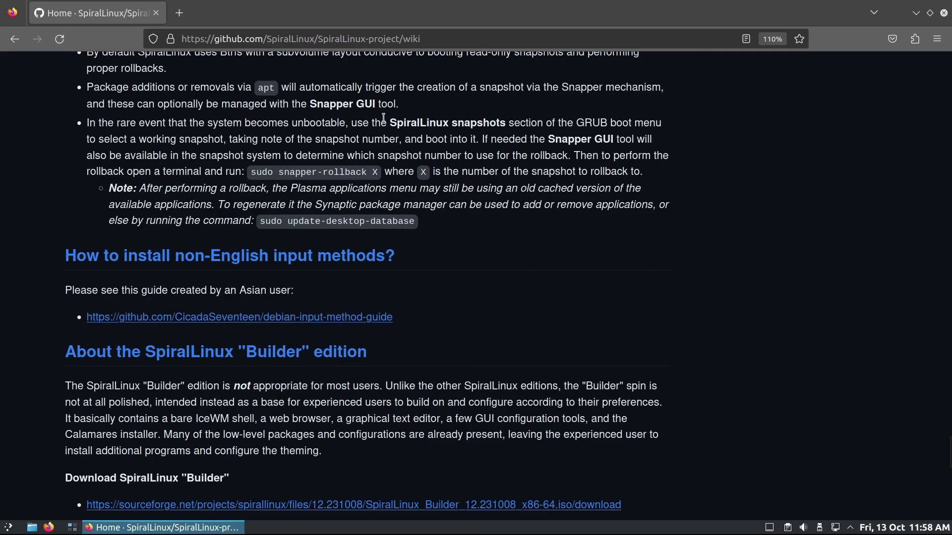
left_click_drag(389, 121, 505, 123)
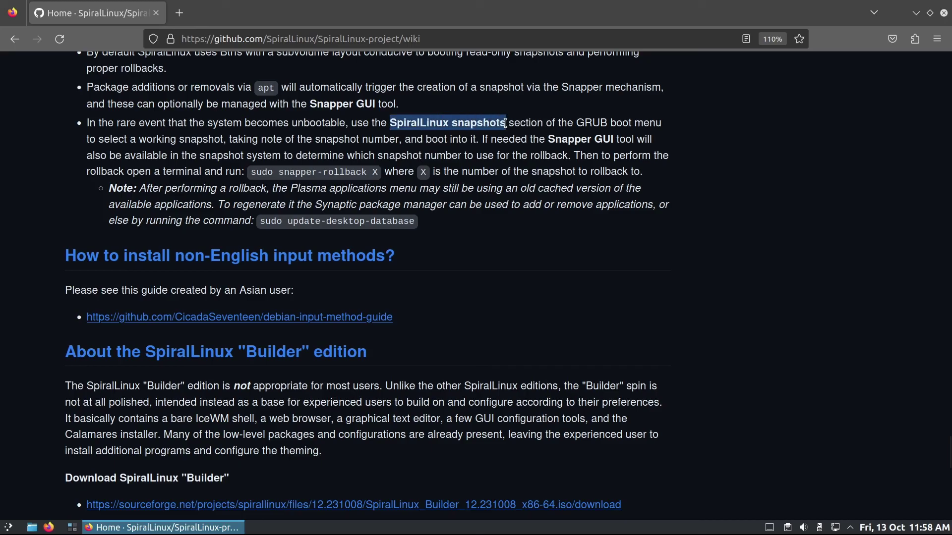
left_click(533, 124)
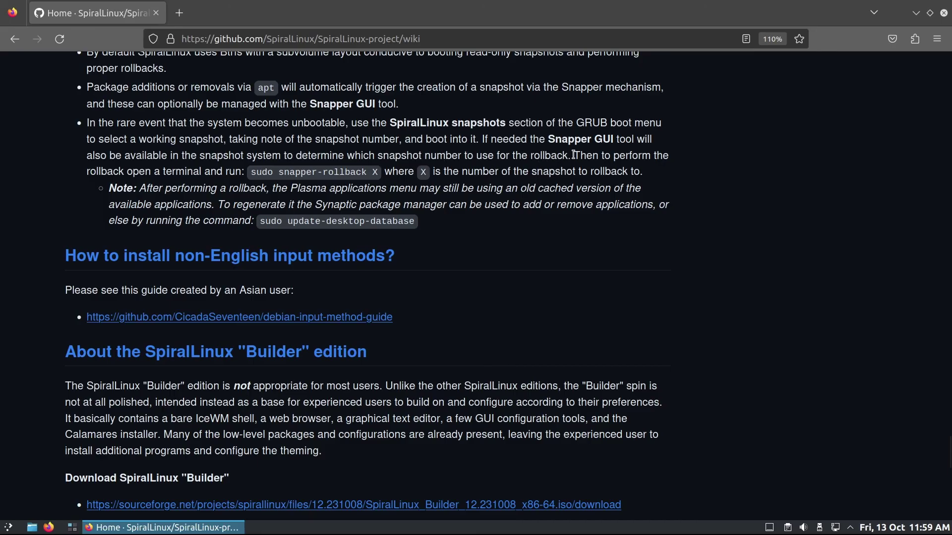
left_click_drag(574, 155, 646, 172)
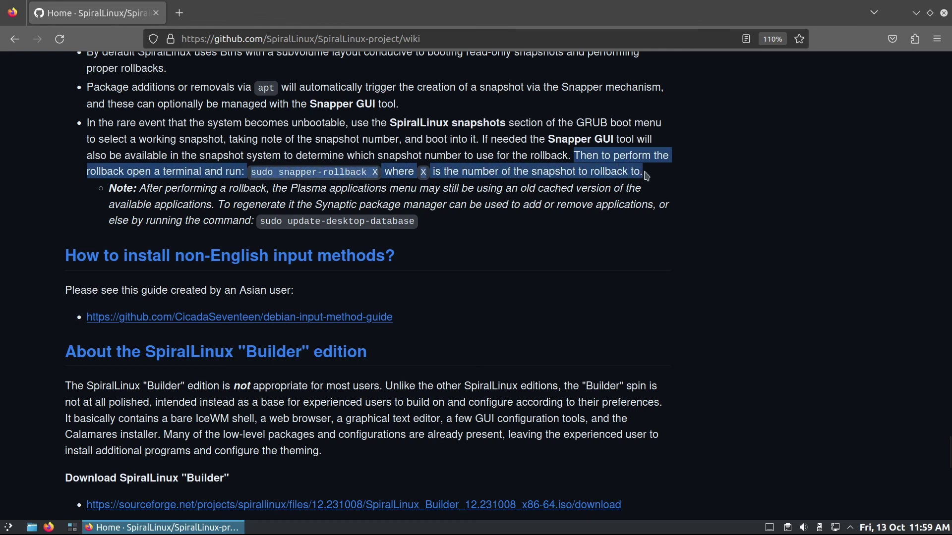
left_click(719, 187)
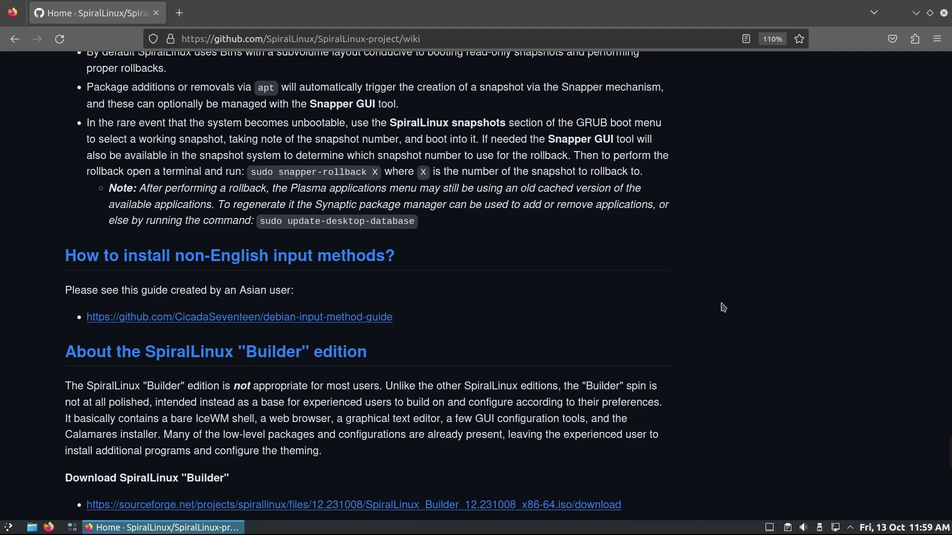
scroll(724, 307, "down", 7)
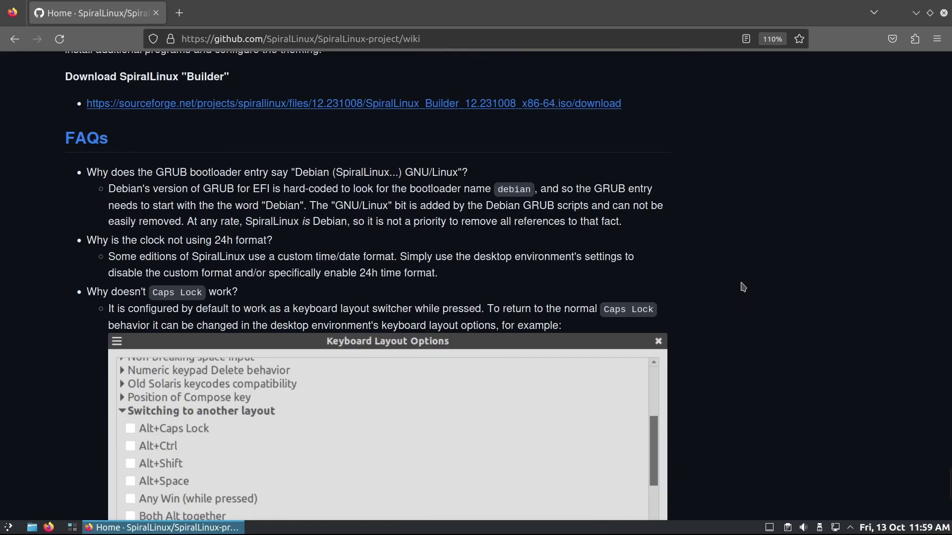
scroll(741, 283, "down", 5)
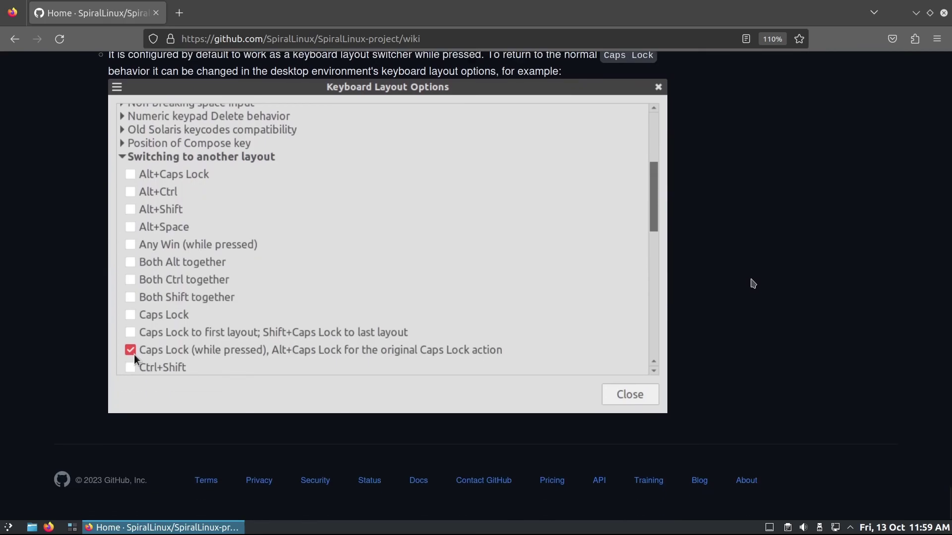
scroll(751, 284, "up", 8)
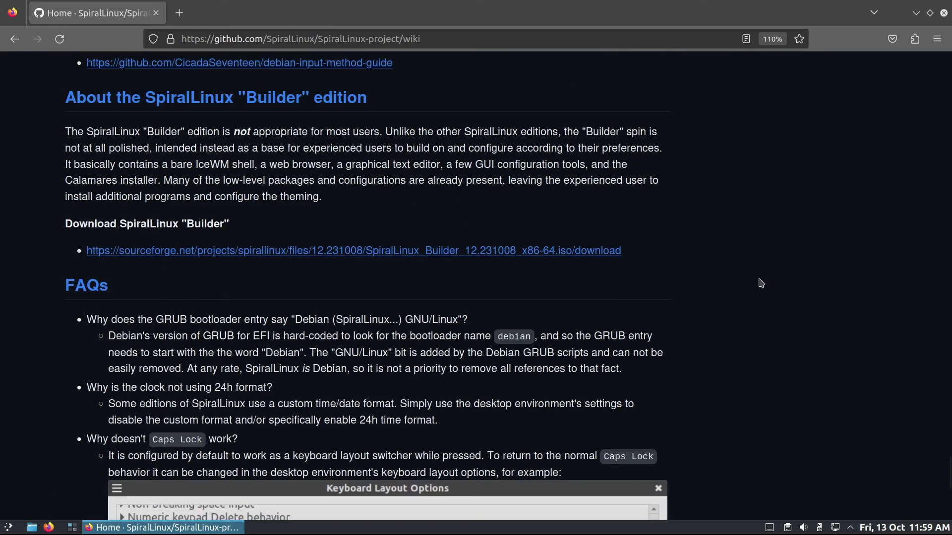
scroll(761, 283, "up", 2)
scroll(761, 283, "up", 8)
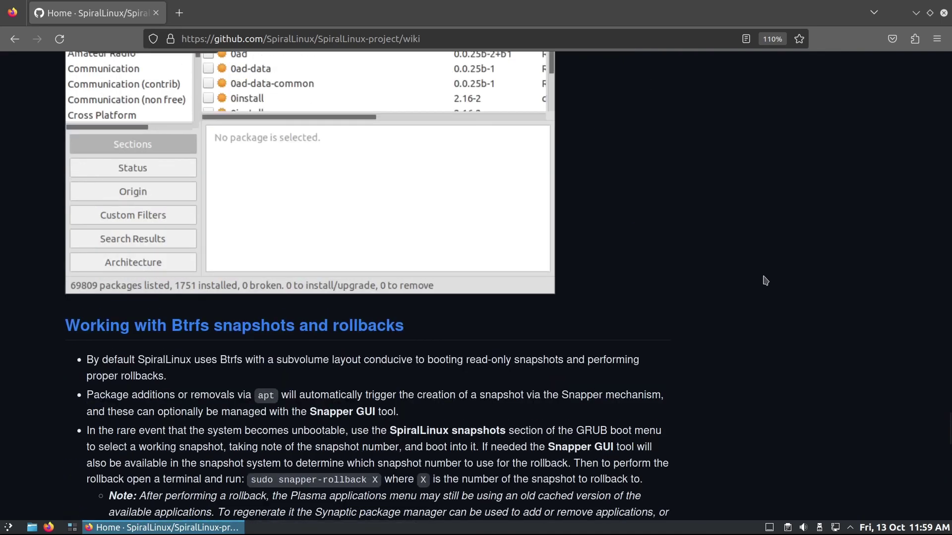
Step: Go back from the GitHub wiki to the Welcome to SpiralLinux page at spirallinux.github.io
left_click(15, 40)
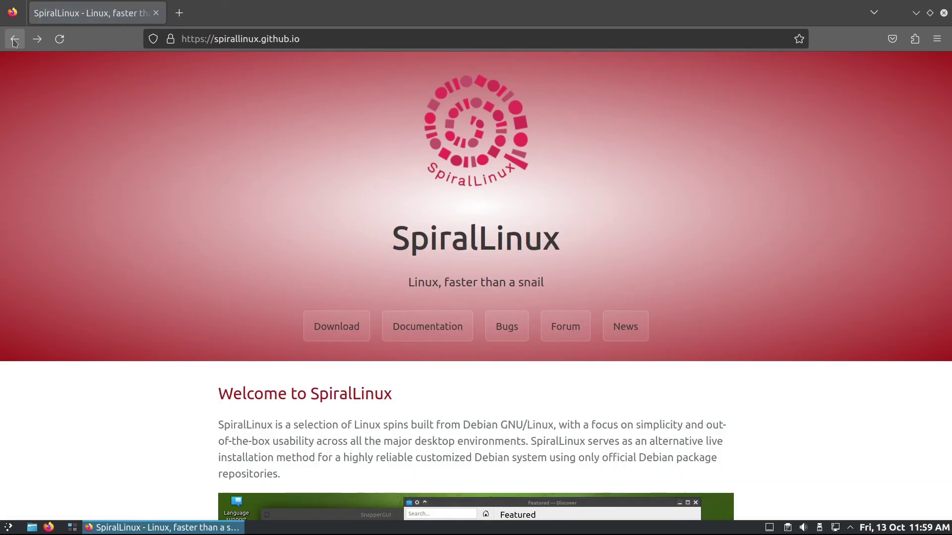